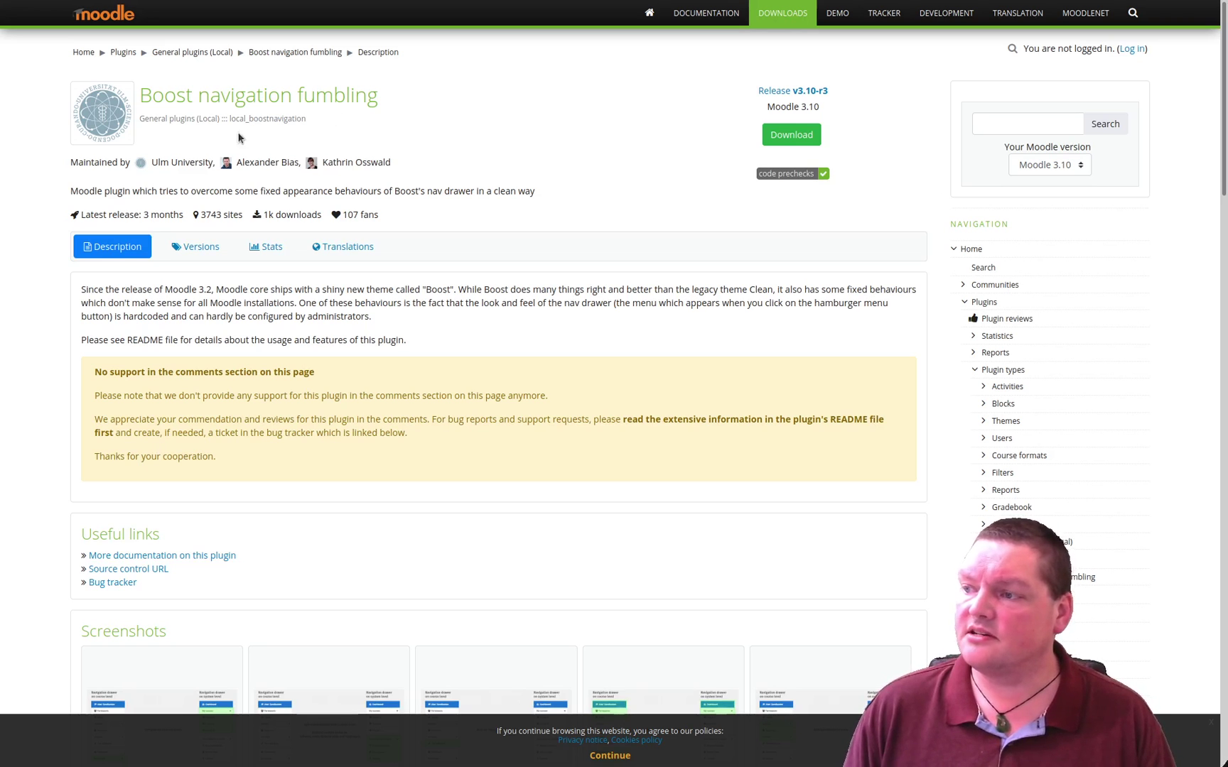
# Look over the Boost navigation fumbling plugin title, then switch to the WiseCat Dashboard tab
pyautogui.moveTo(143, 95); pyautogui.dragTo(334, 94)
pyautogui.click(334, 94)
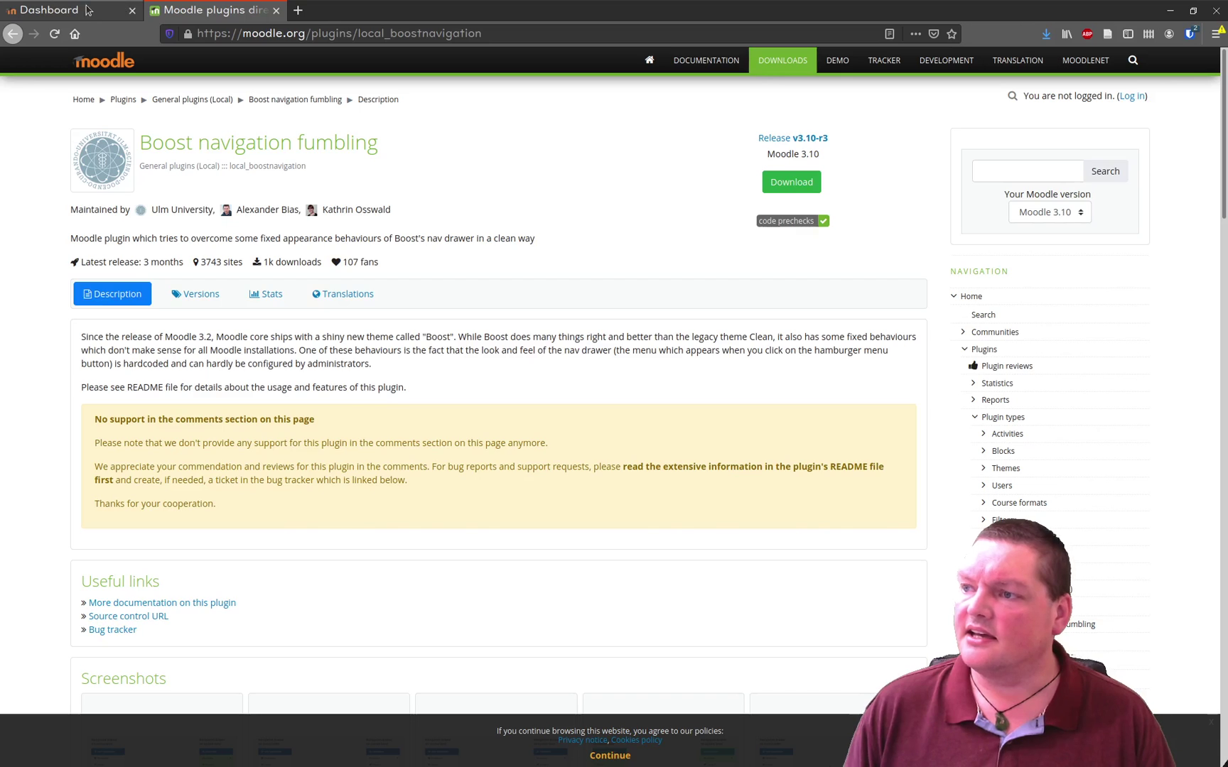
pyautogui.click(87, 10)
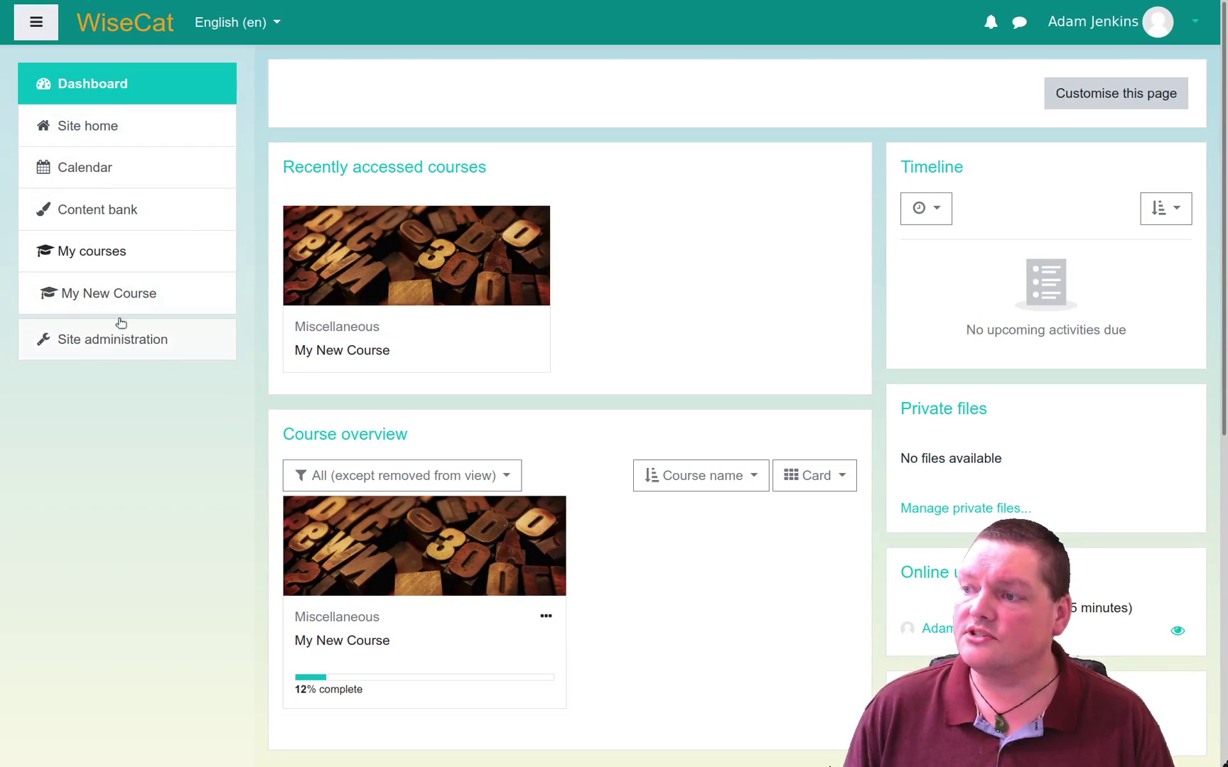
# Go to Site administration's Appearance settings and scroll to the Boost navigation fumbling links
pyautogui.click(142, 347)
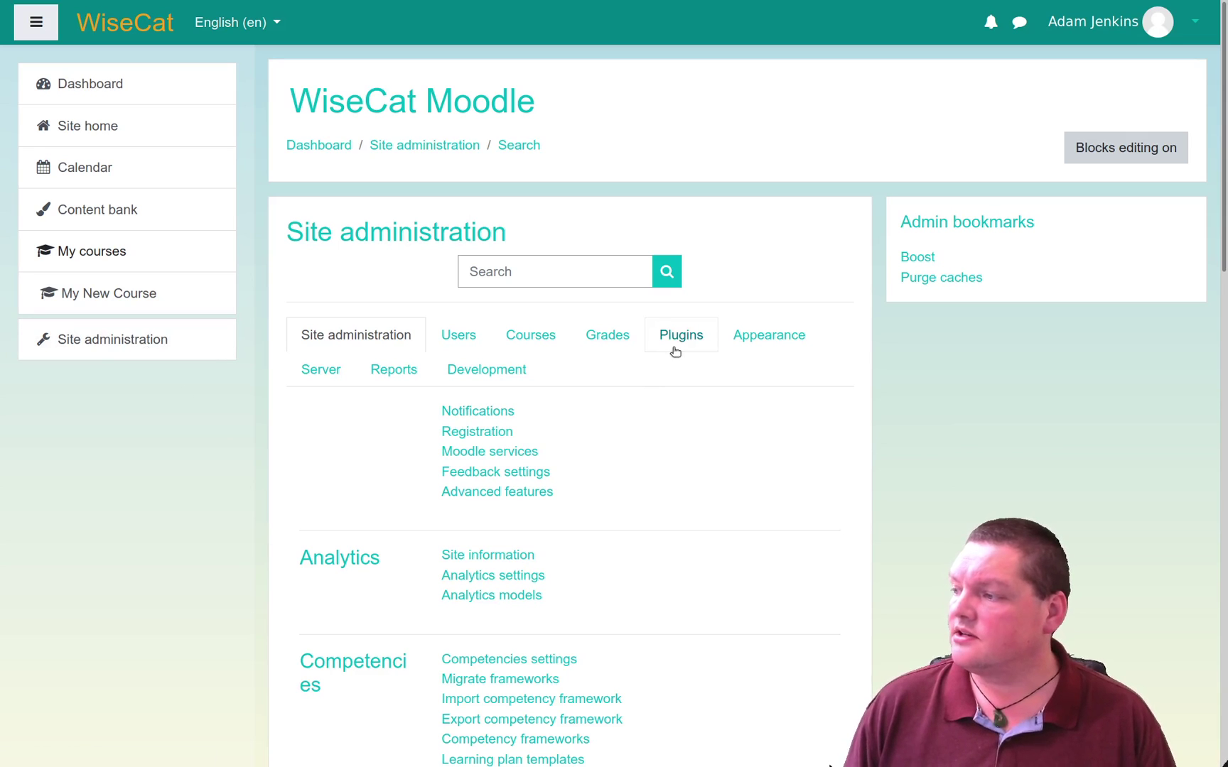
pyautogui.click(747, 338)
pyautogui.scroll(-8, 693, 569)
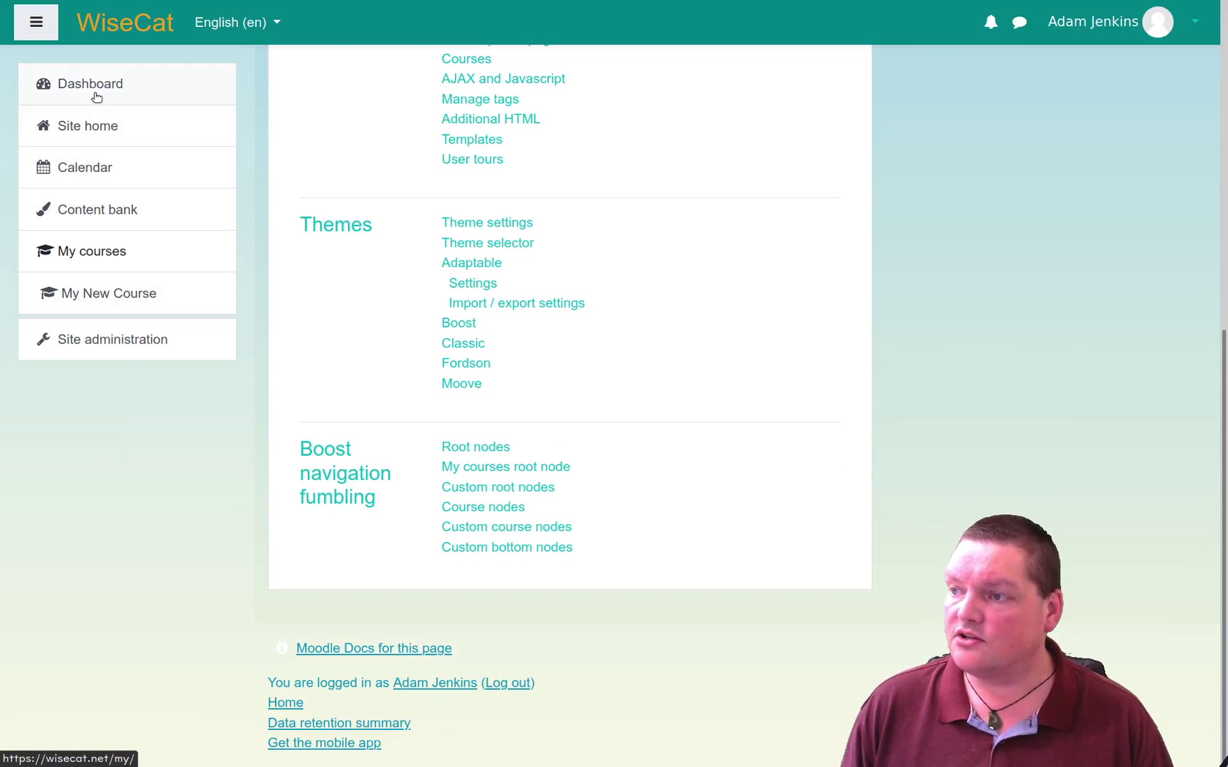
pyautogui.click(95, 100)
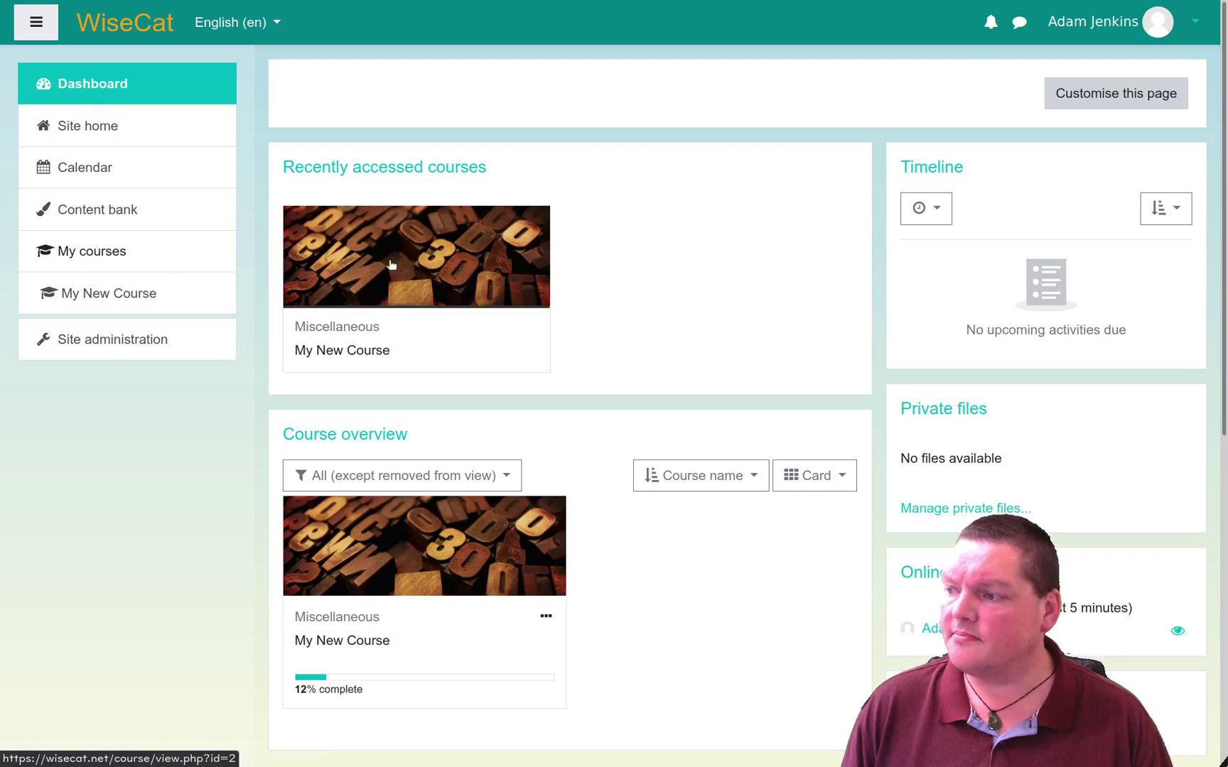
pyautogui.click(389, 264)
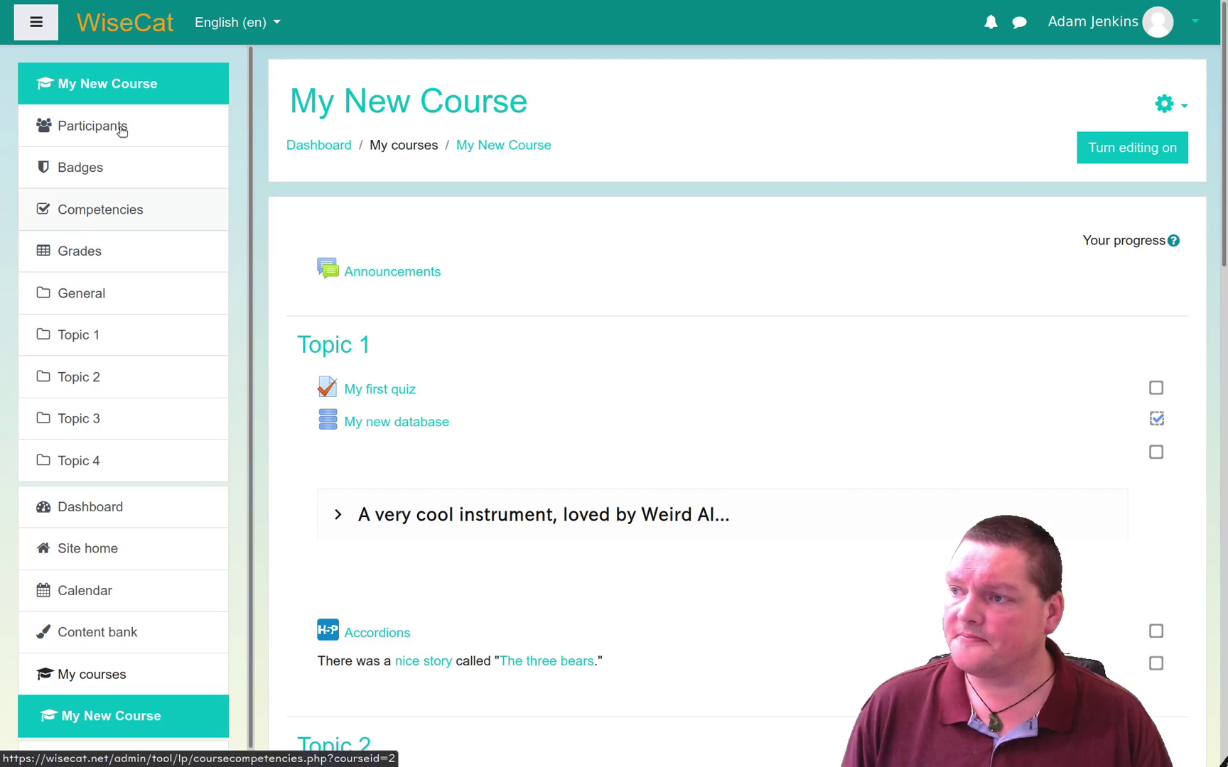
pyautogui.click(150, 37)
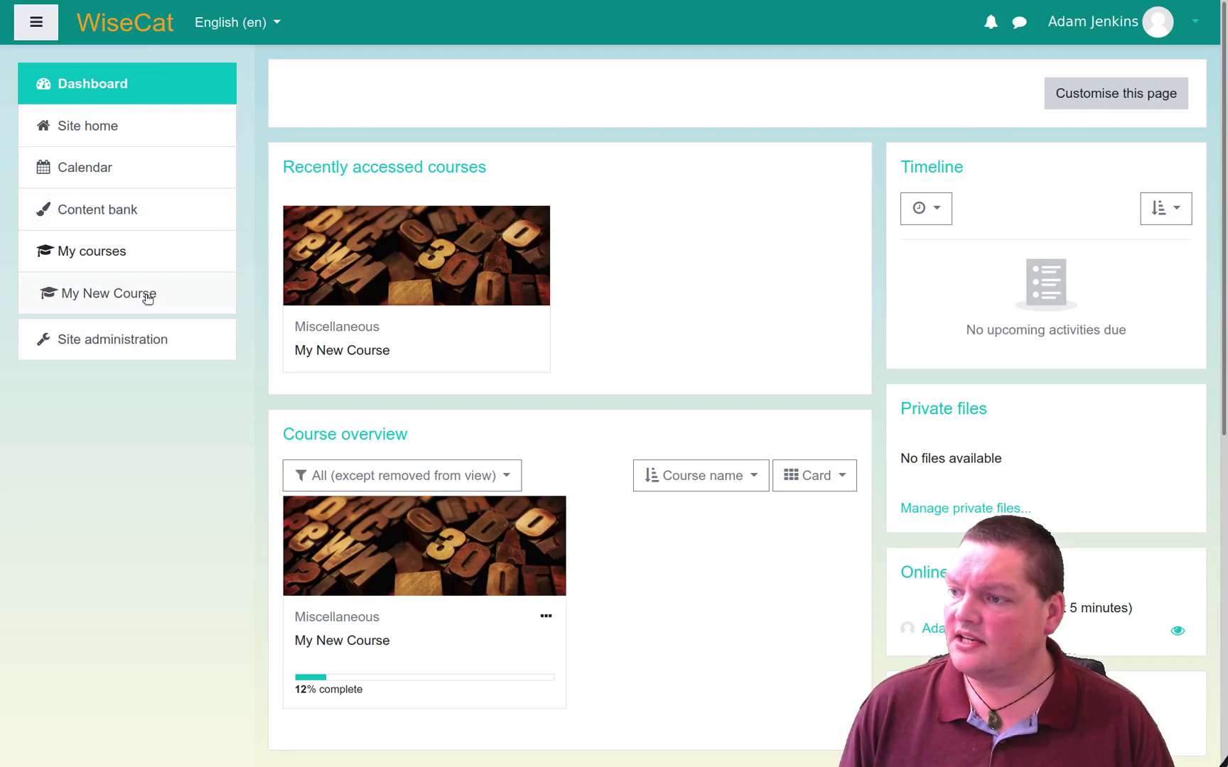
pyautogui.click(148, 331)
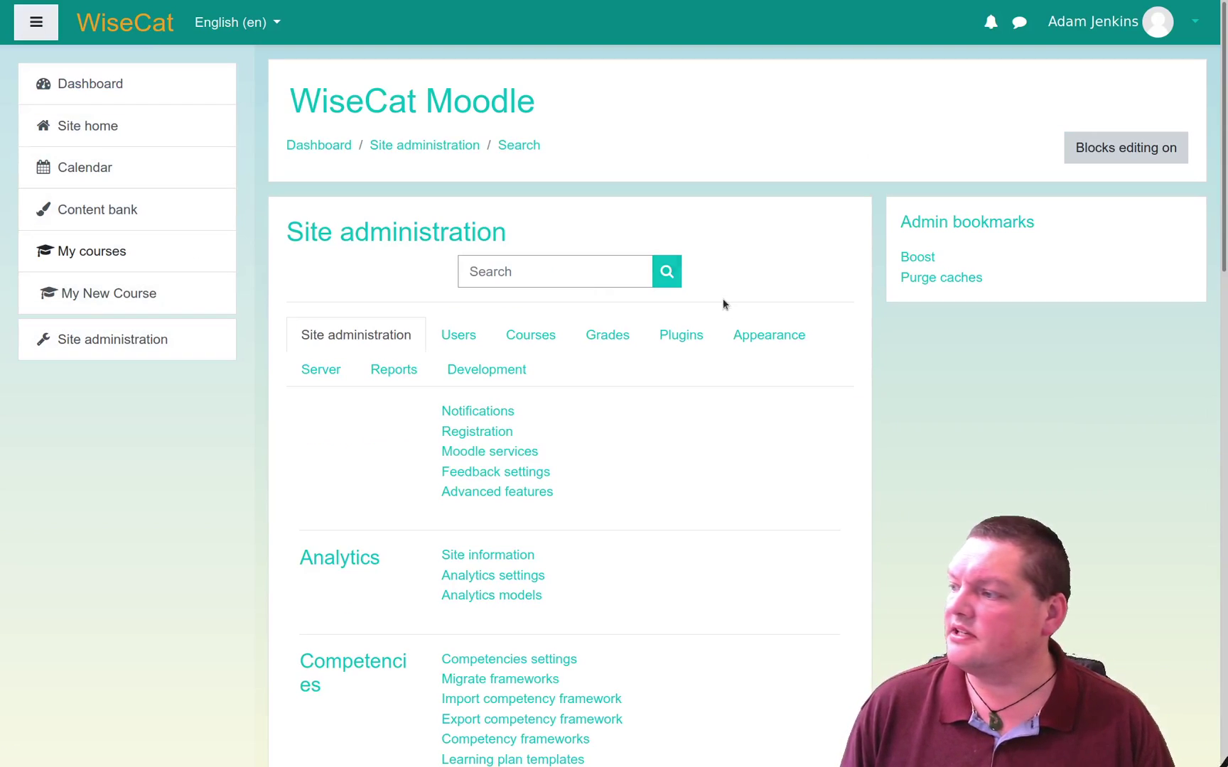
pyautogui.click(753, 336)
pyautogui.scroll(-8, 666, 601)
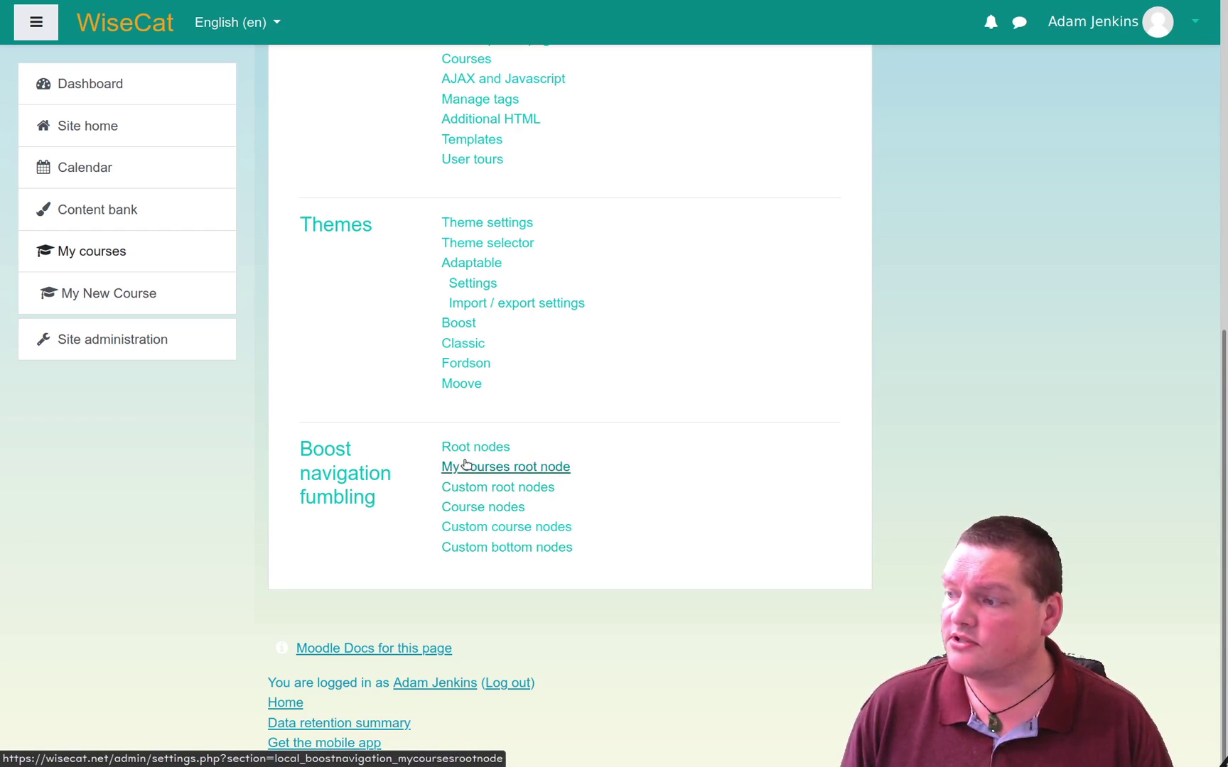
# In Root nodes, remove Calendar, Private files and non-course Content bank, then save
pyautogui.click(464, 454)
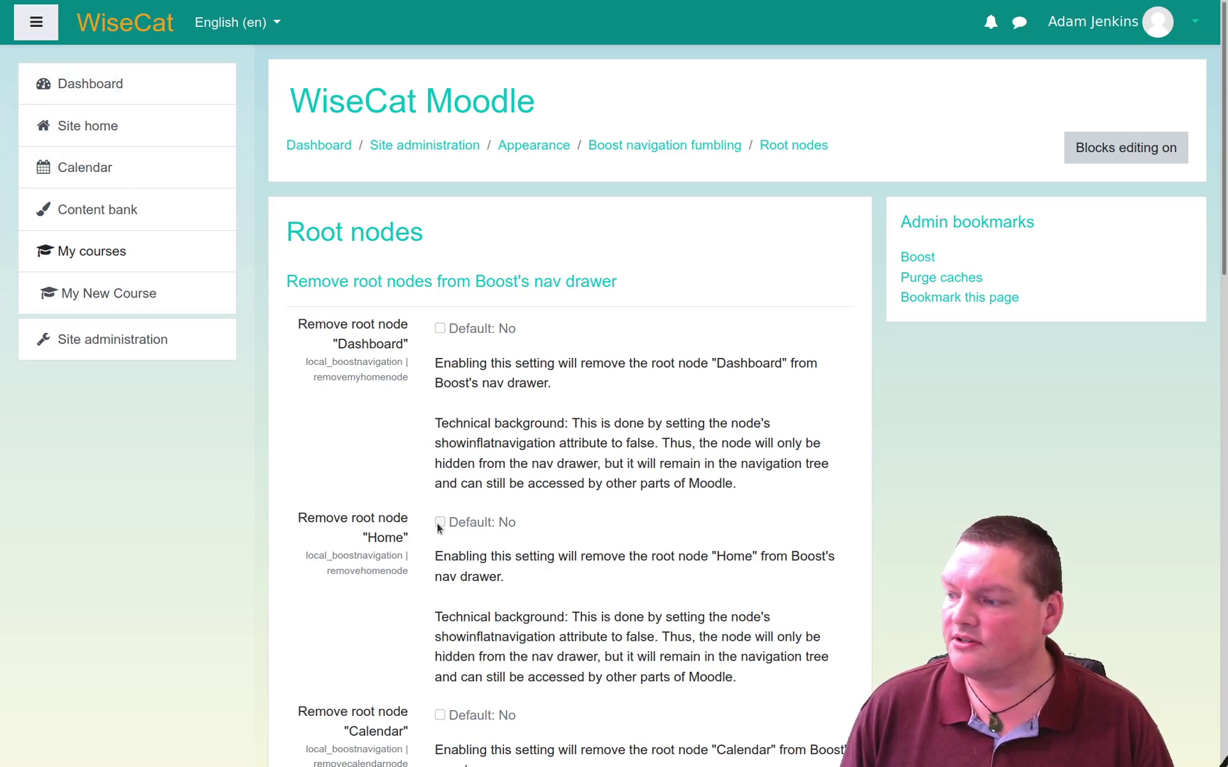
pyautogui.scroll(-5, 438, 526)
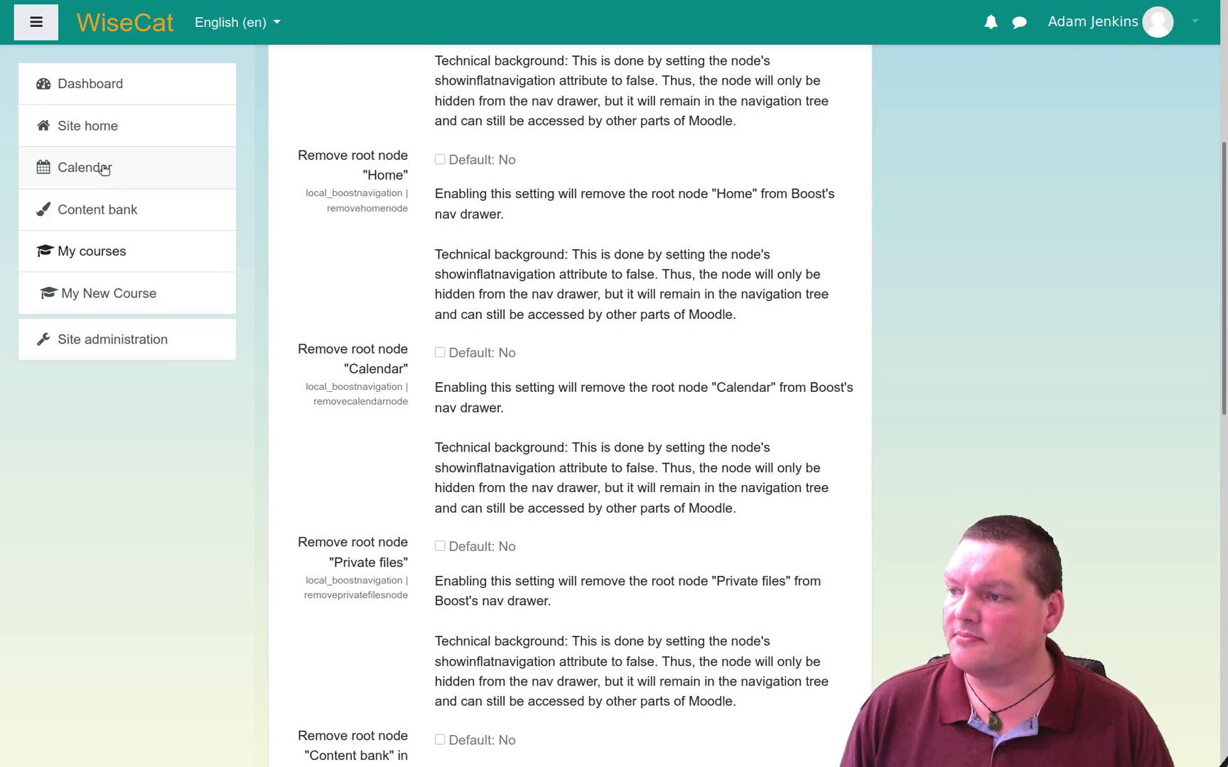
pyautogui.click(440, 354)
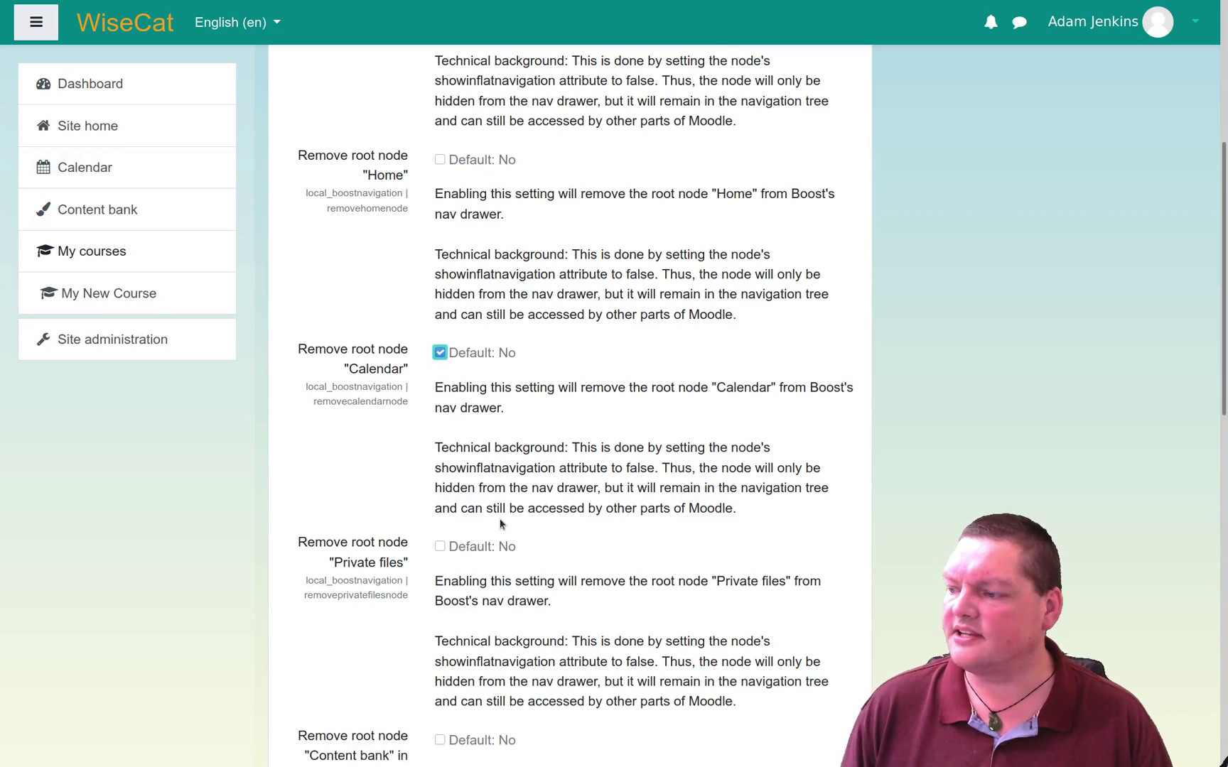
pyautogui.scroll(-1, 501, 525)
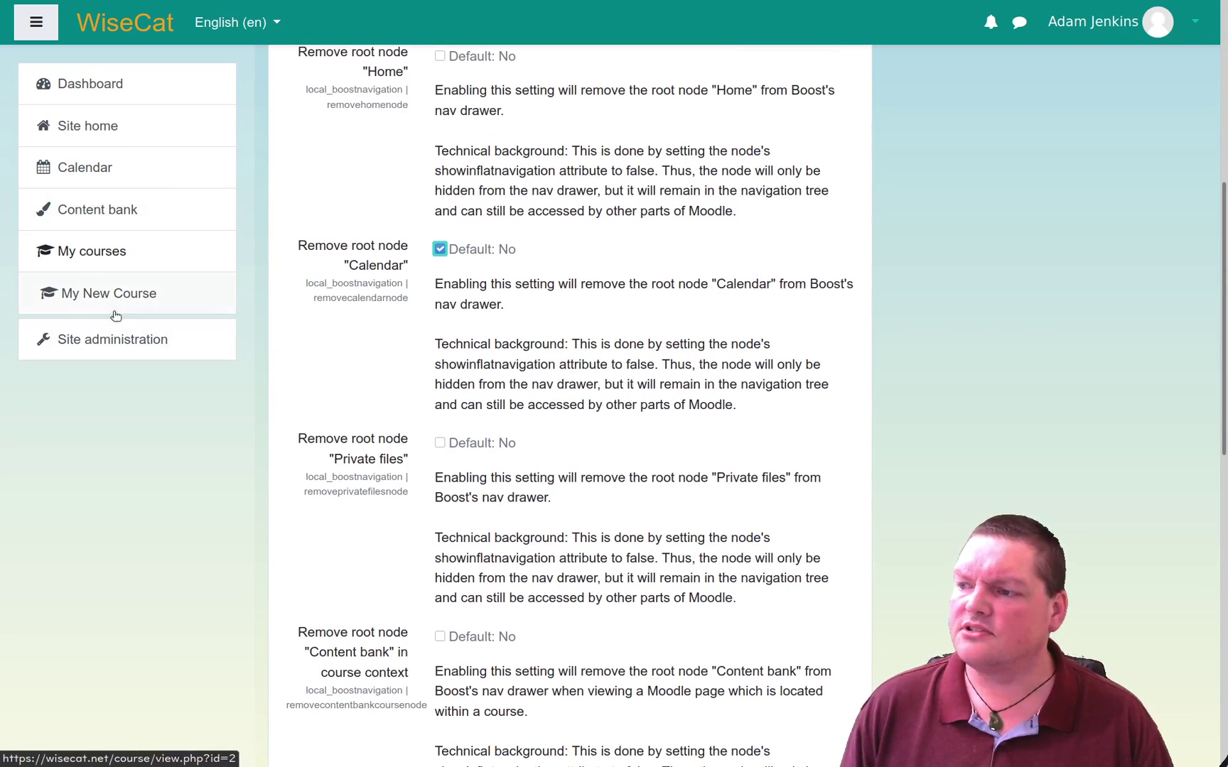
pyautogui.click(439, 443)
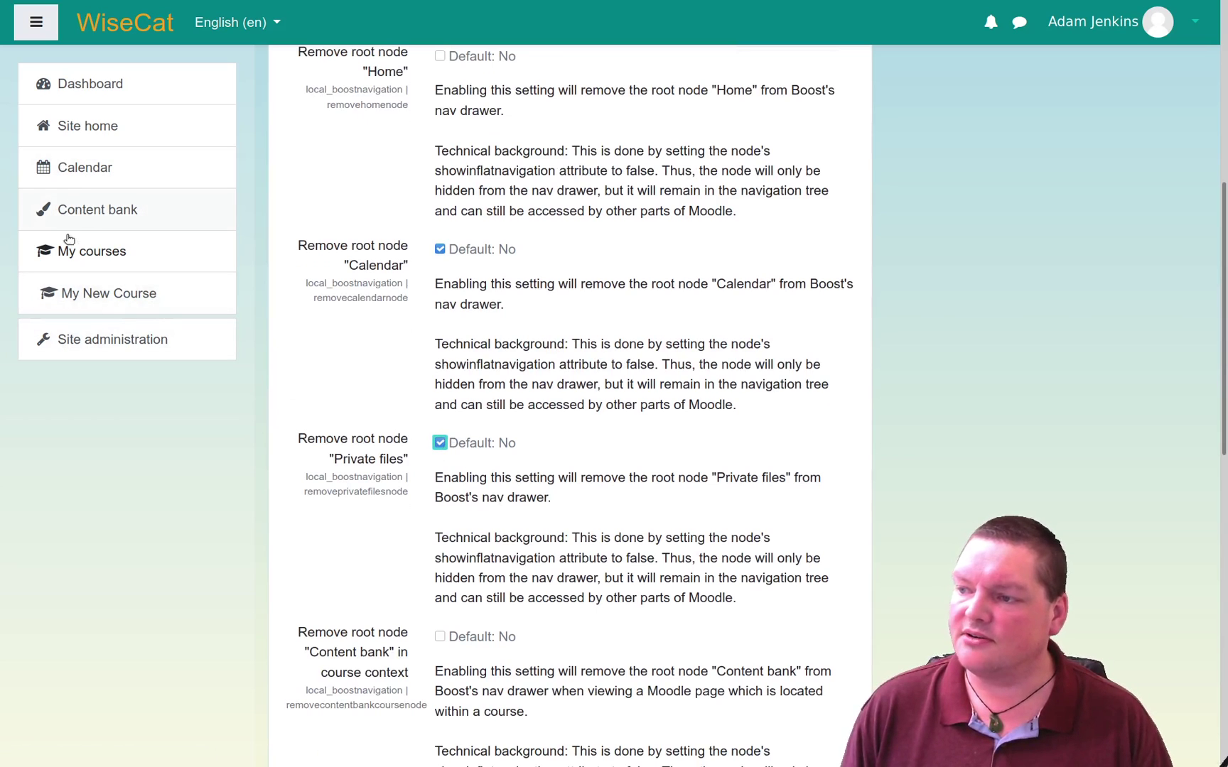
pyautogui.scroll(-2, 454, 592)
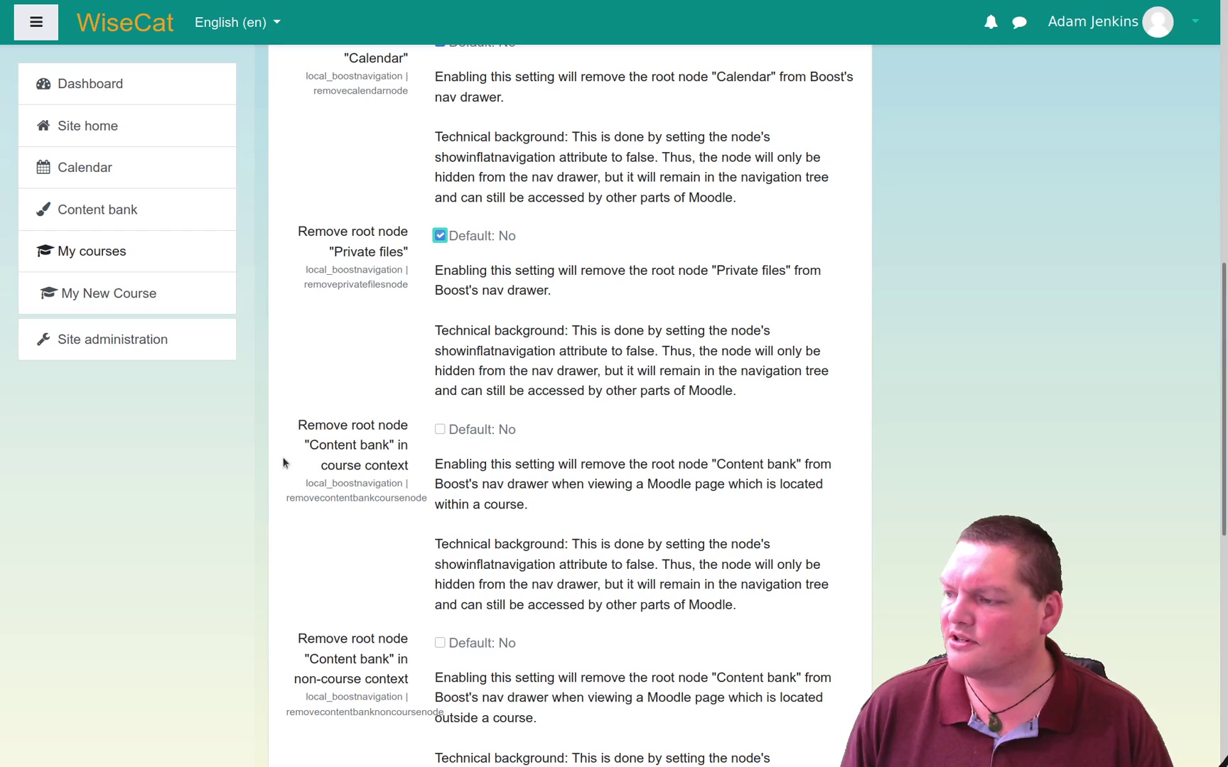
pyautogui.scroll(-2, 497, 477)
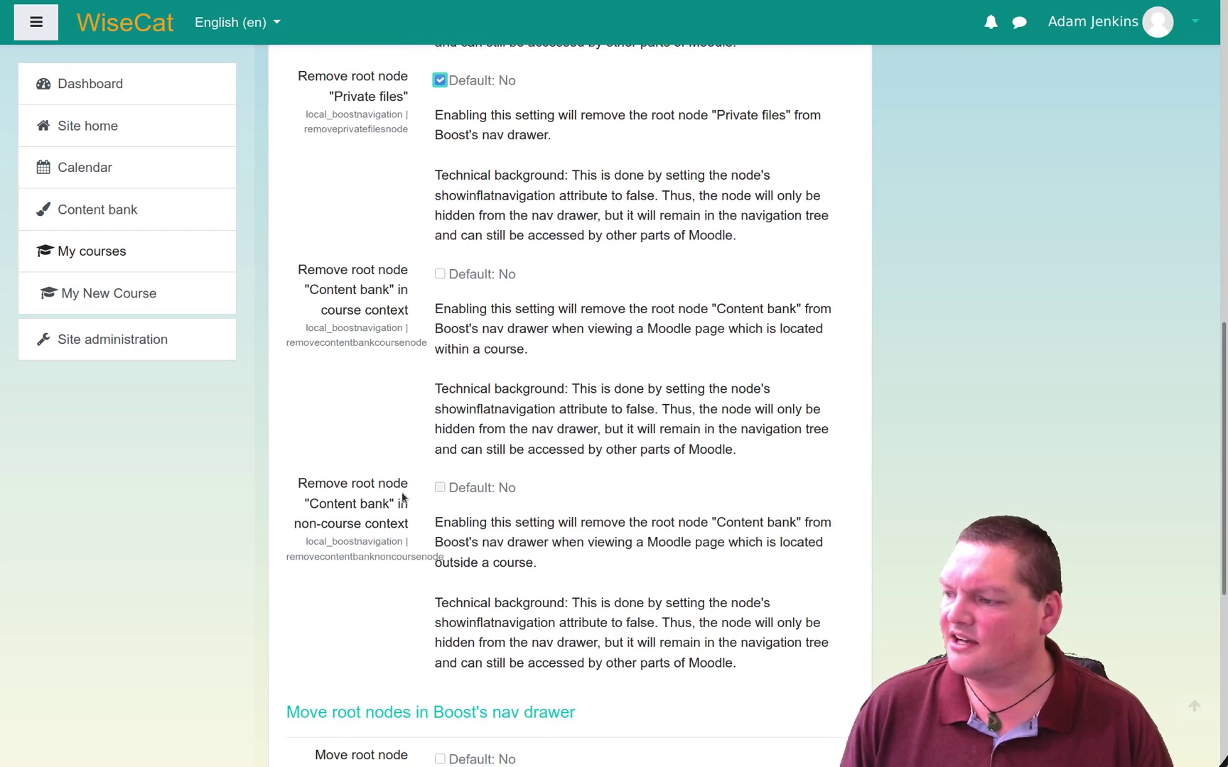
pyautogui.click(440, 489)
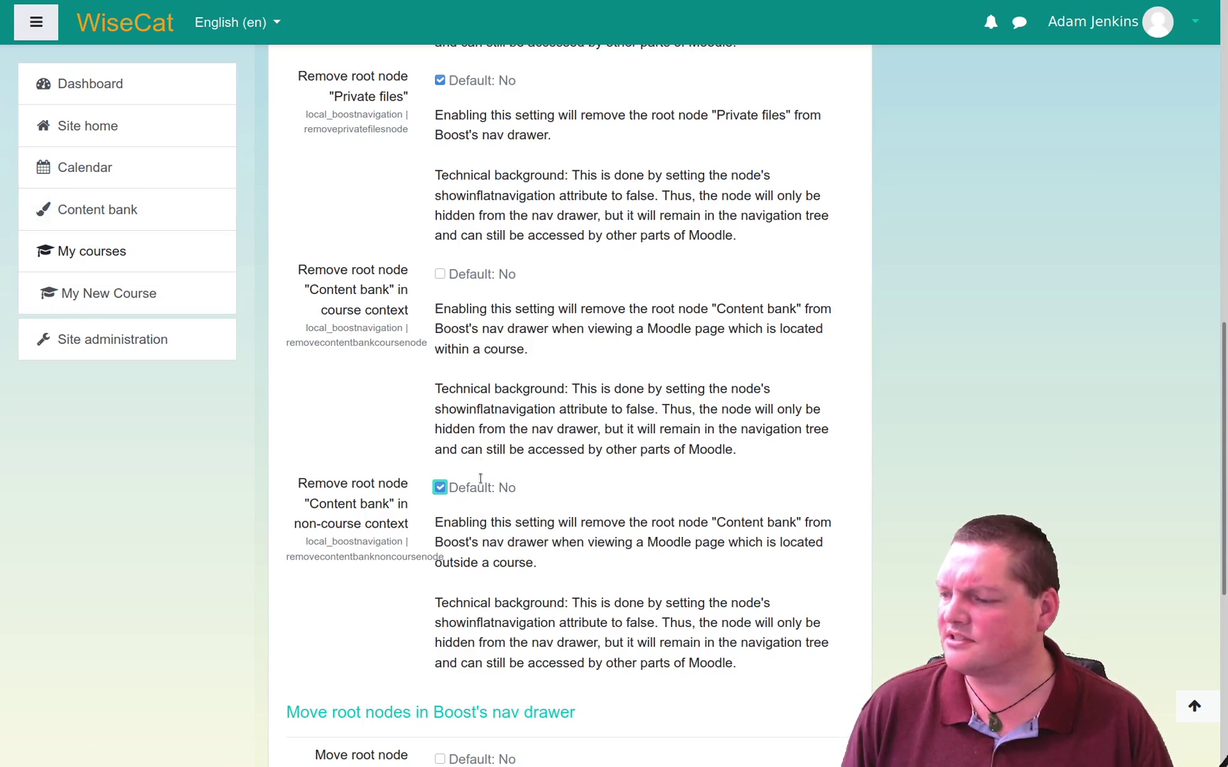
pyautogui.scroll(-1, 370, 561)
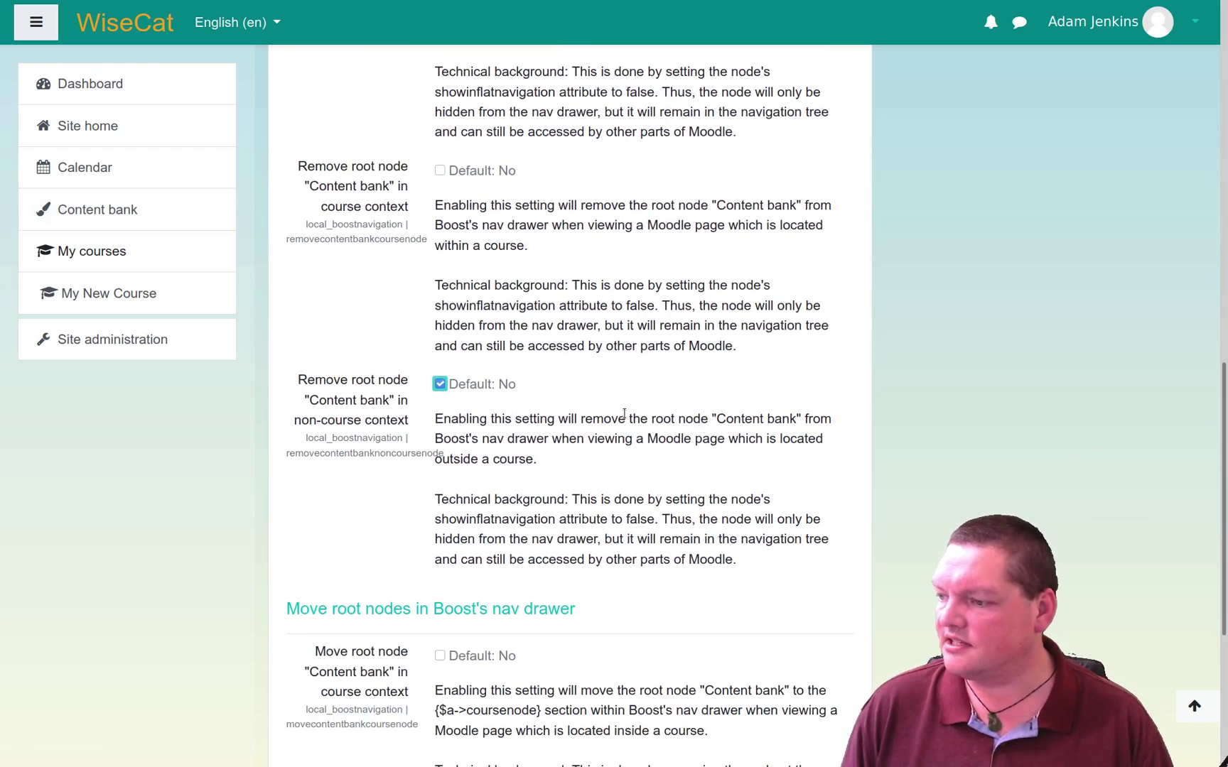
pyautogui.scroll(-3, 623, 414)
pyautogui.scroll(1, 625, 419)
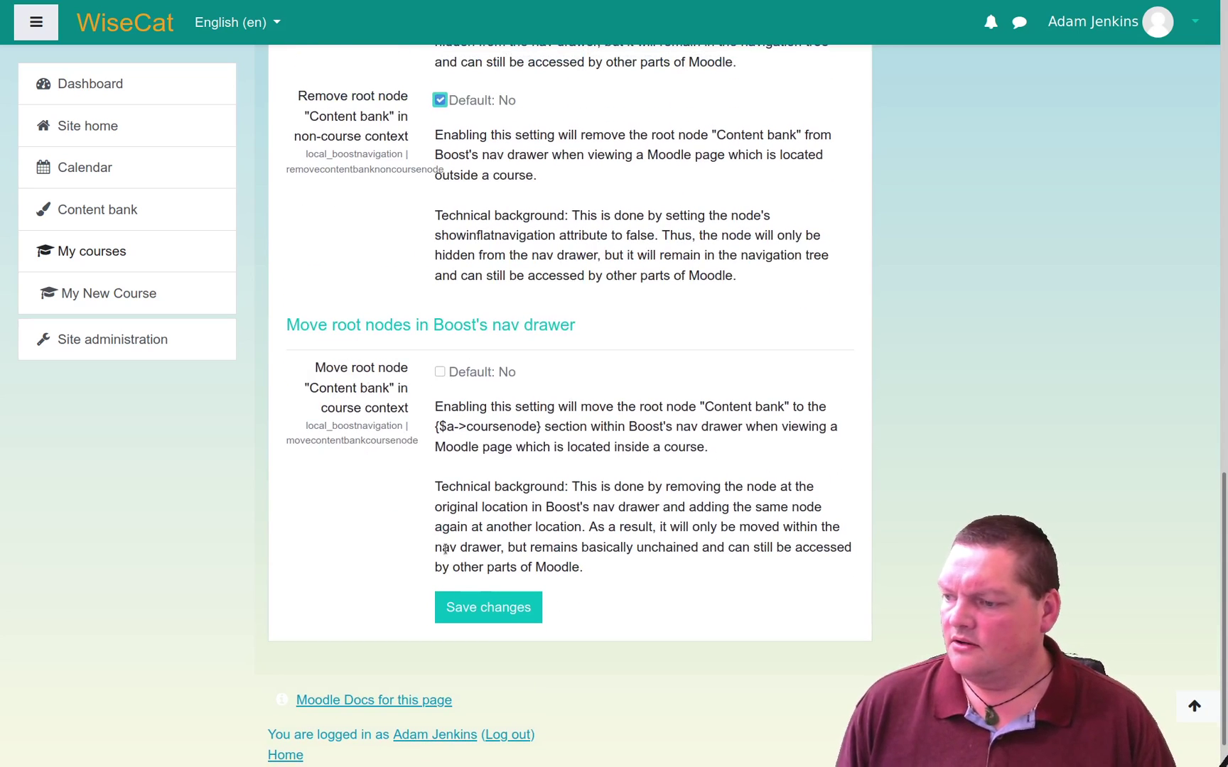
pyautogui.click(492, 608)
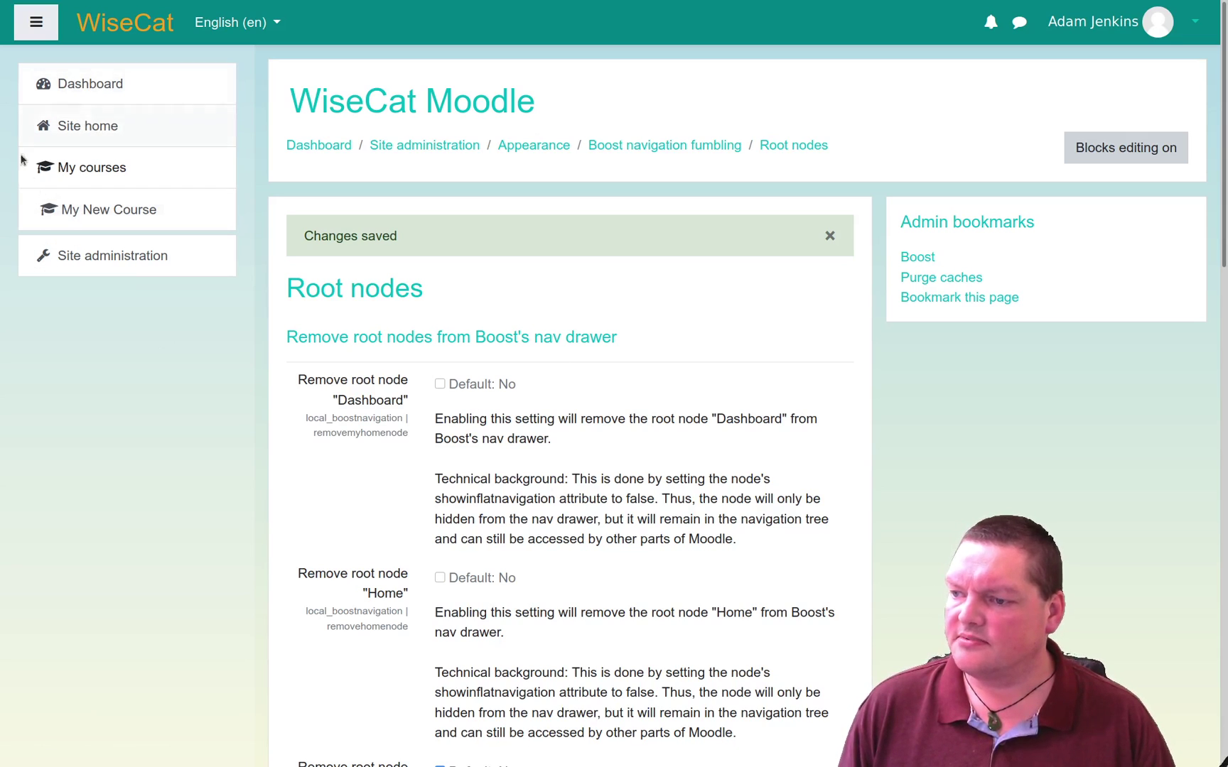
# Open the full Boost navigation fumbling settings category and scroll through its pages
pyautogui.scroll(-7, 516, 495)
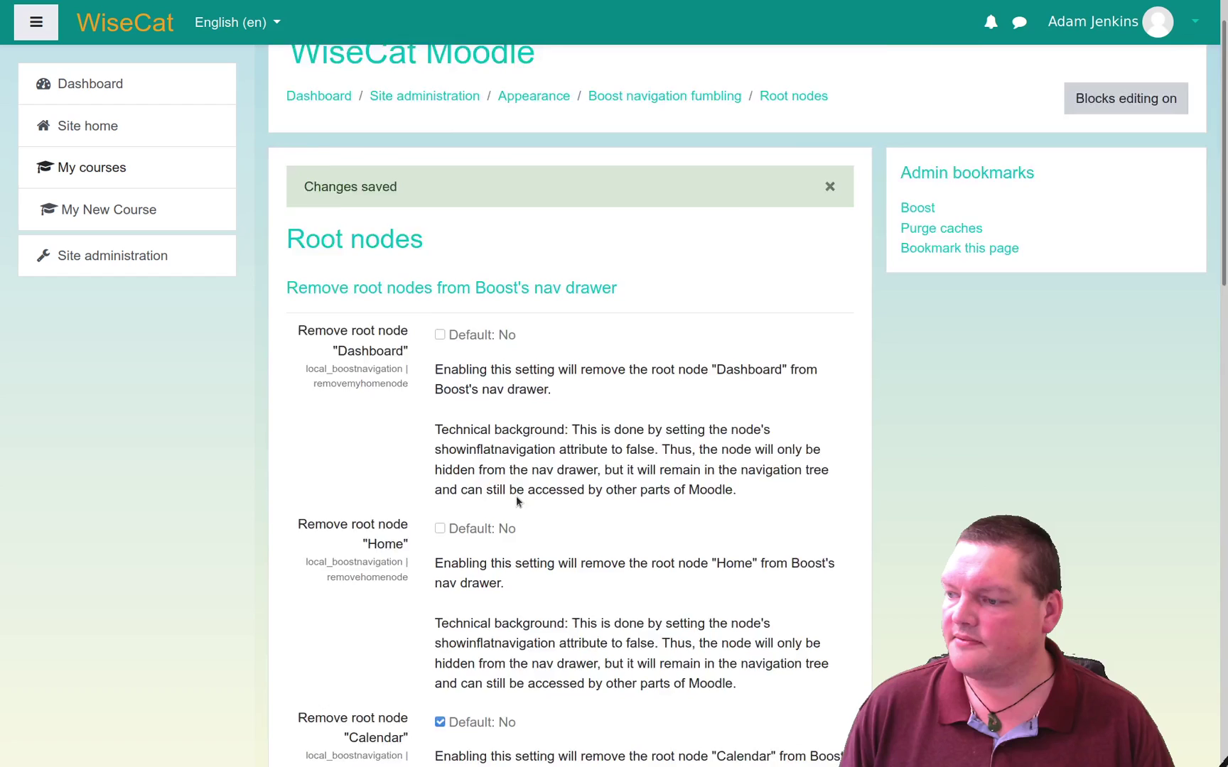
pyautogui.scroll(7, 515, 496)
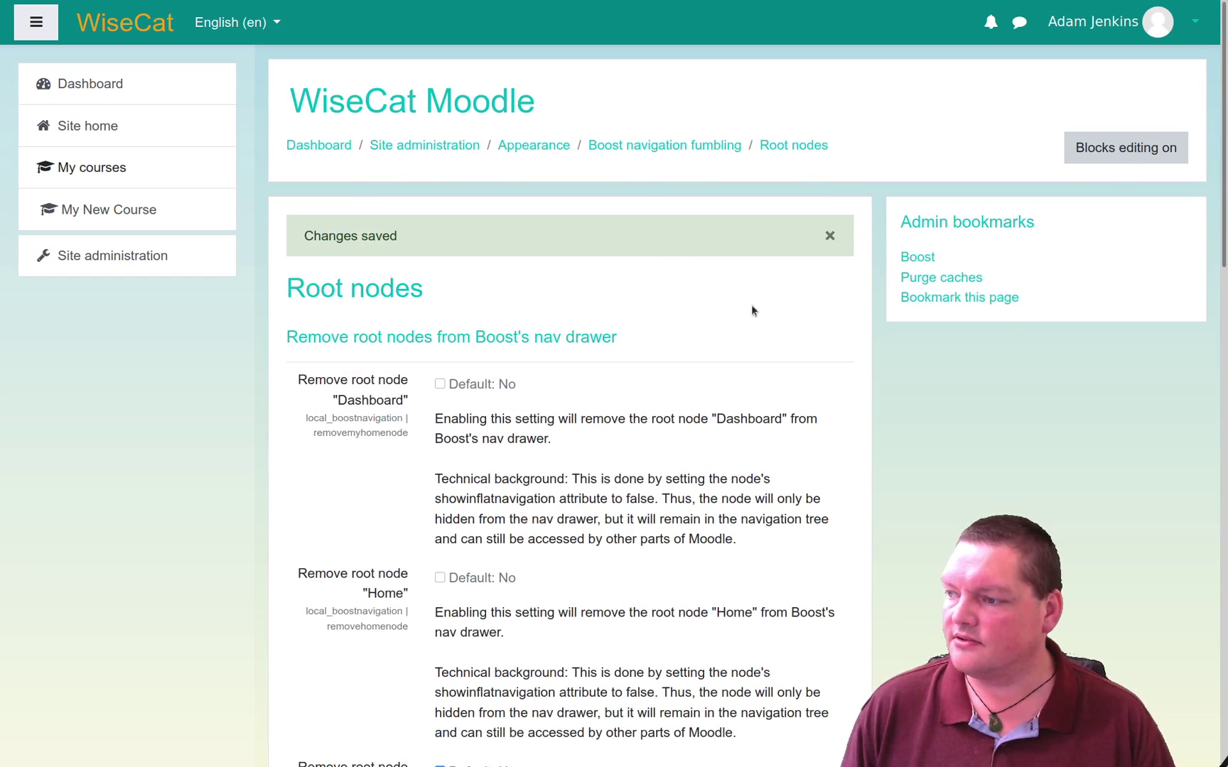
pyautogui.click(679, 152)
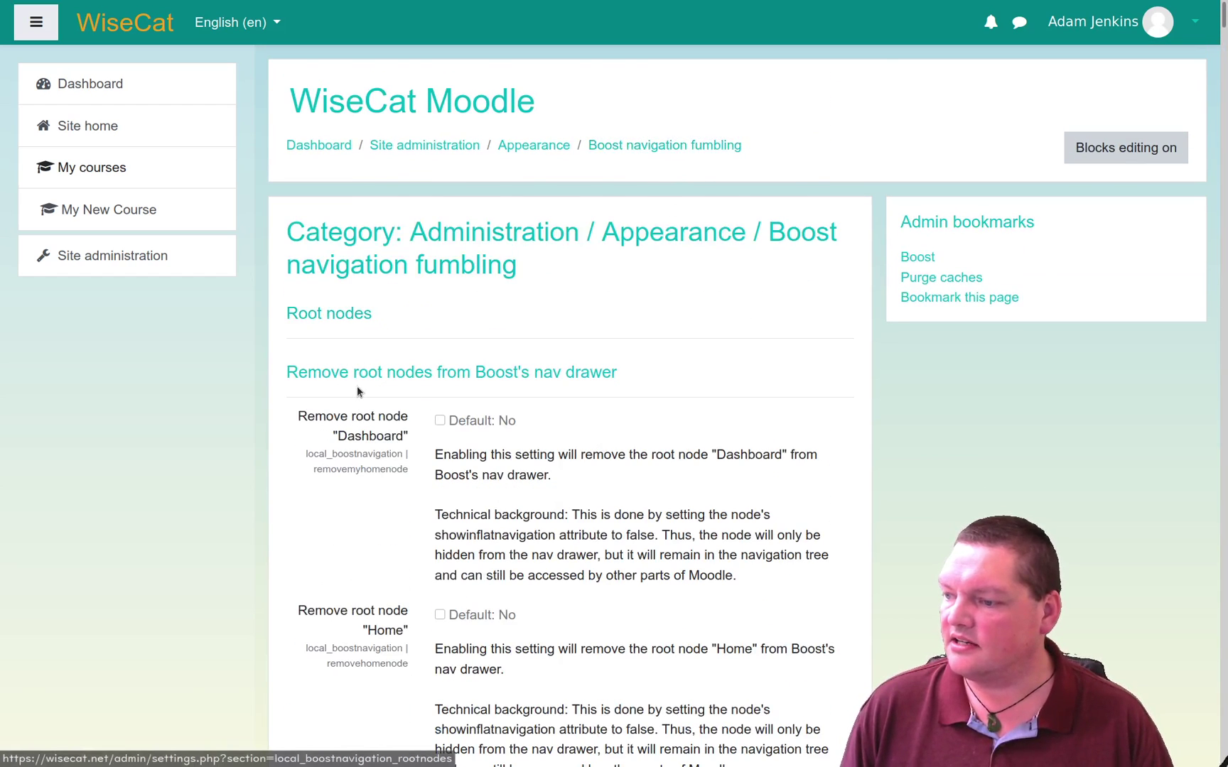
pyautogui.scroll(-7, 361, 394)
pyautogui.scroll(-14, 364, 402)
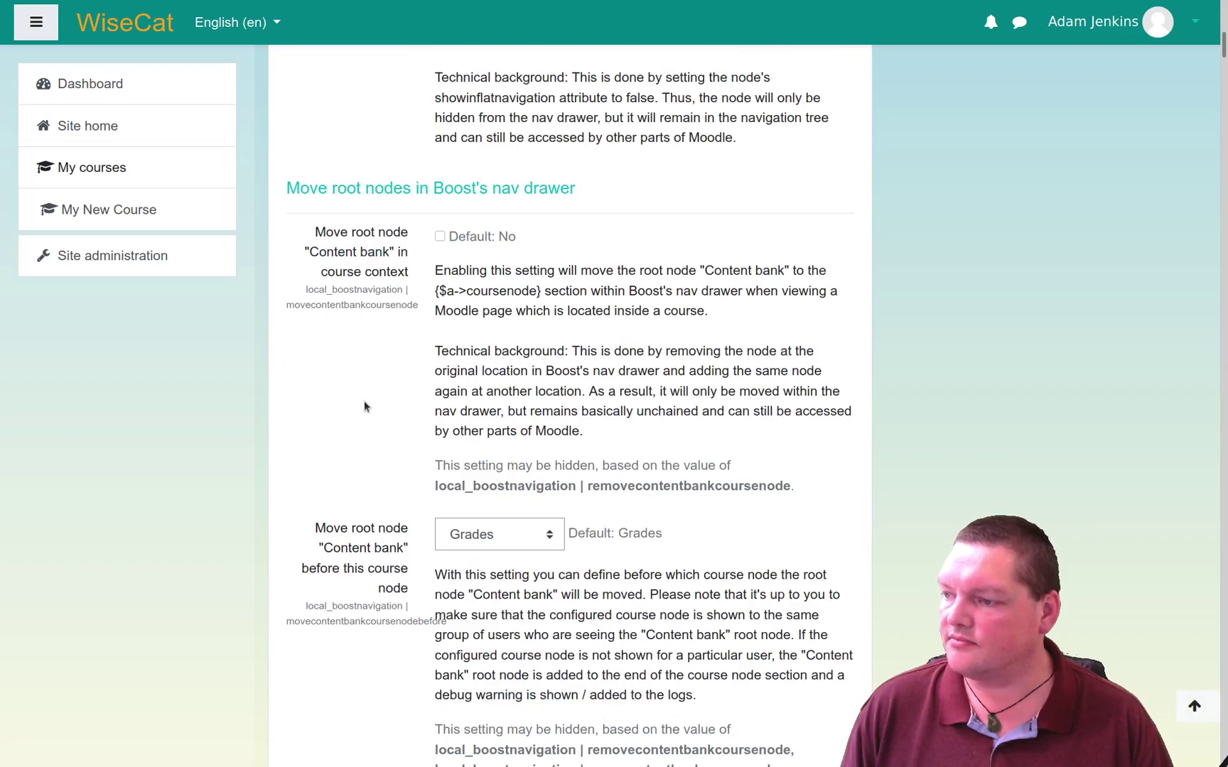
pyautogui.scroll(-14, 363, 406)
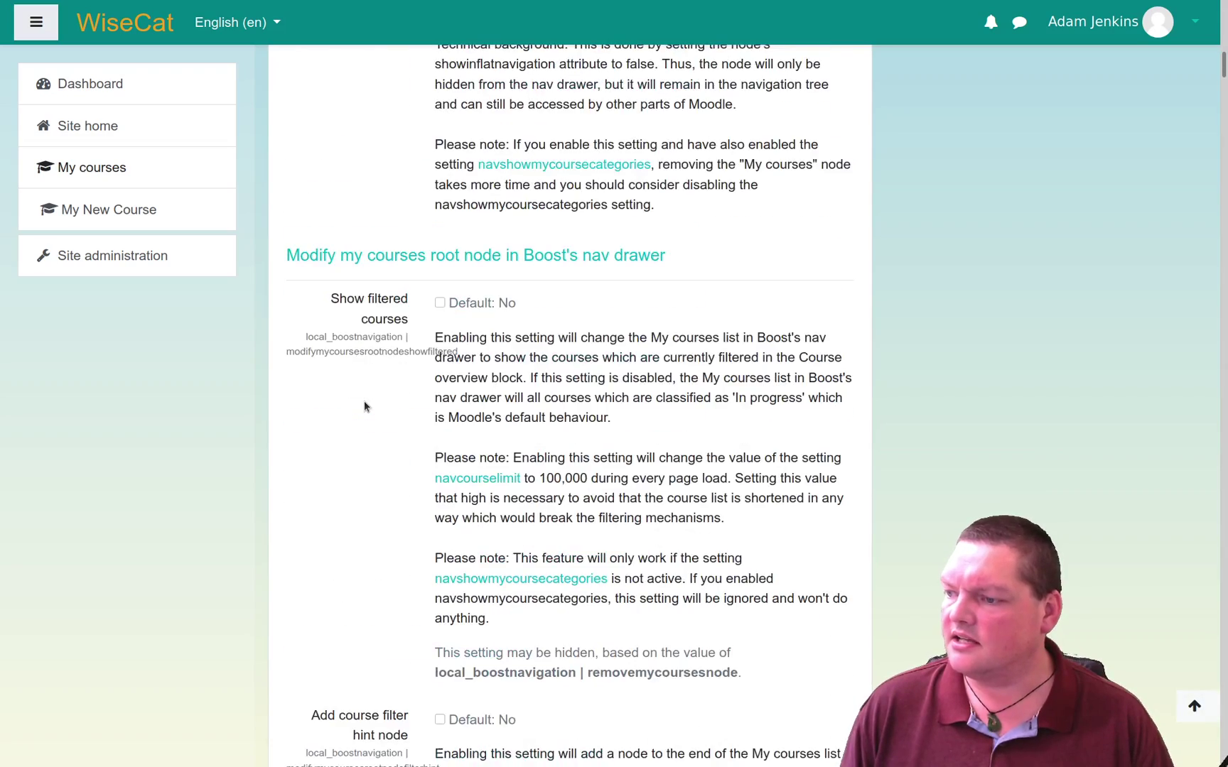
pyautogui.scroll(4, 364, 406)
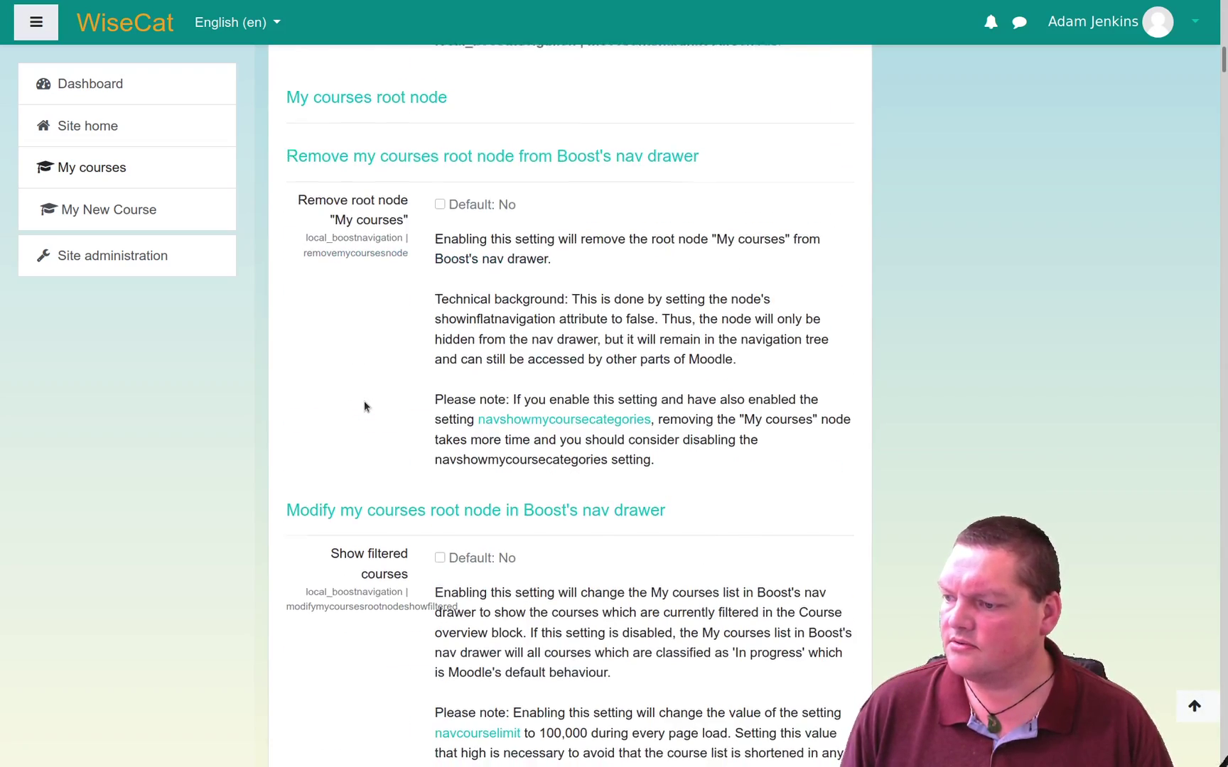
pyautogui.scroll(-7, 364, 407)
pyautogui.scroll(6, 364, 406)
pyautogui.scroll(2, 364, 406)
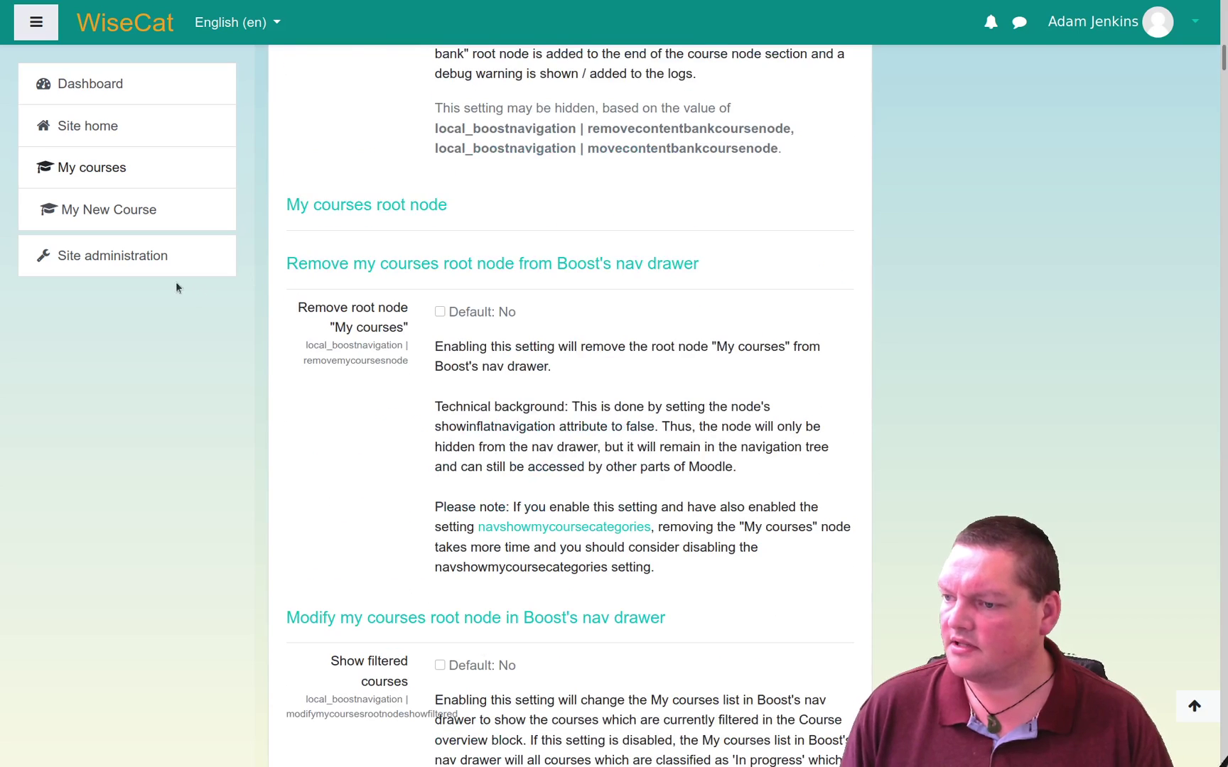
# Return to Site administration's Appearance settings, scrolled to the Boost navigation fumbling links
pyautogui.click(125, 259)
pyautogui.click(739, 336)
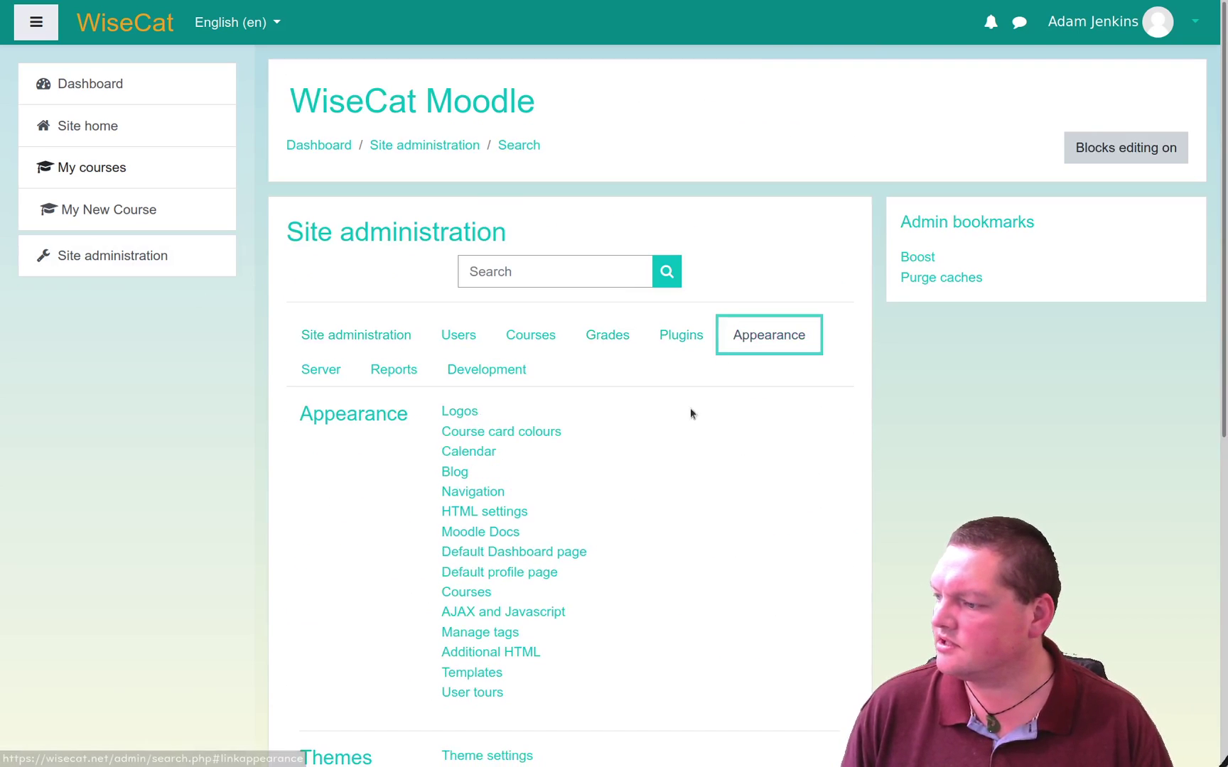
pyautogui.scroll(-7, 619, 607)
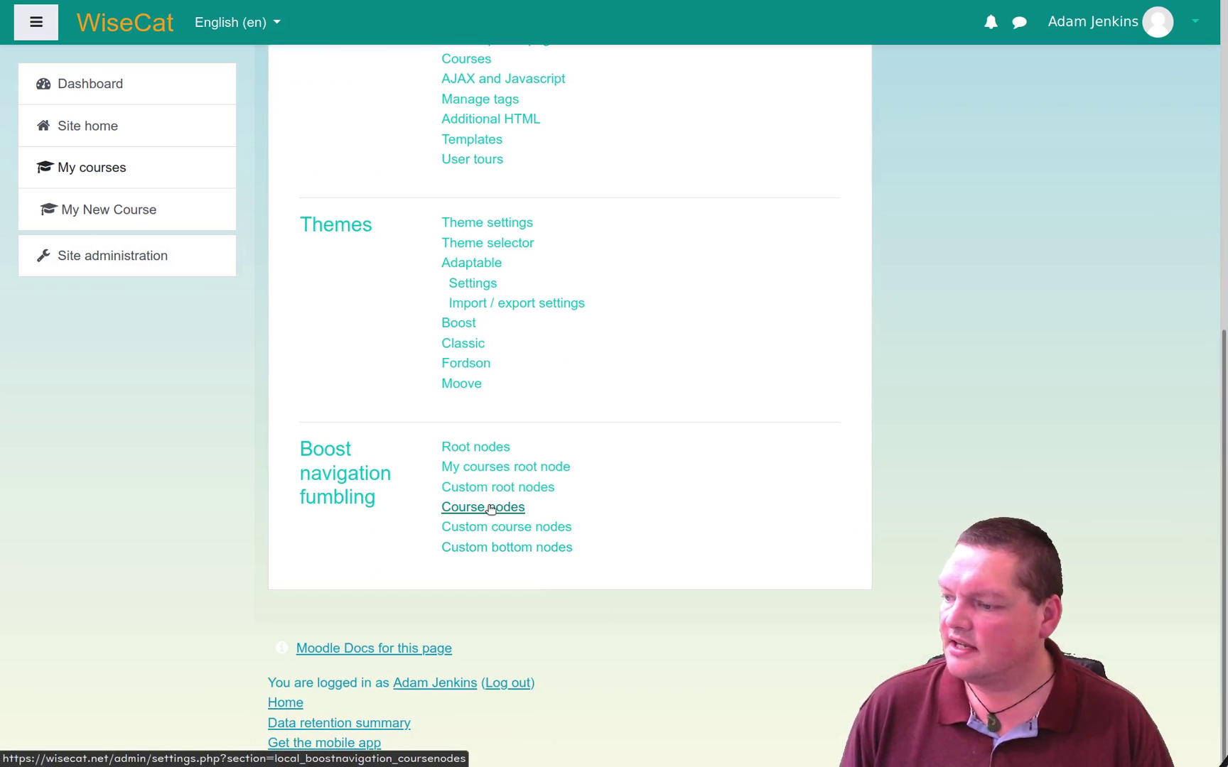
# In Course nodes, remove Badges and Competencies, insert the Sections node, and save
pyautogui.click(489, 504)
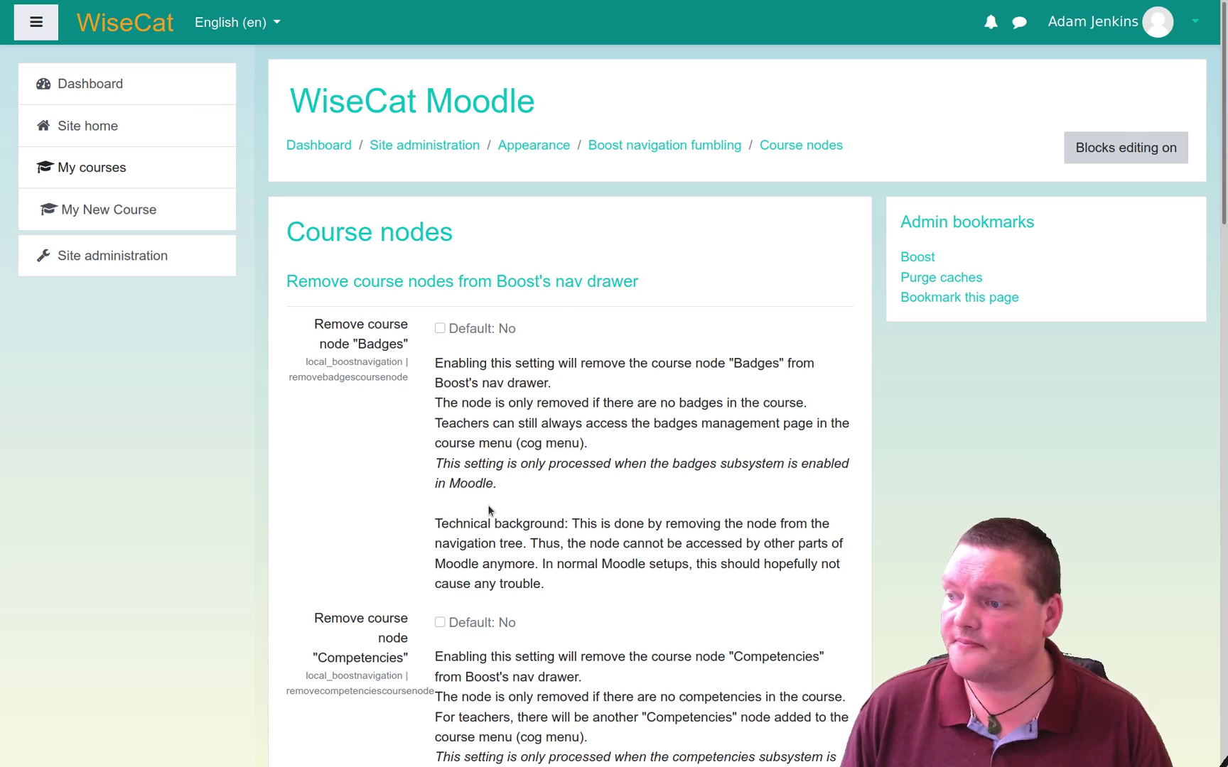
pyautogui.click(439, 329)
pyautogui.scroll(-5, 483, 449)
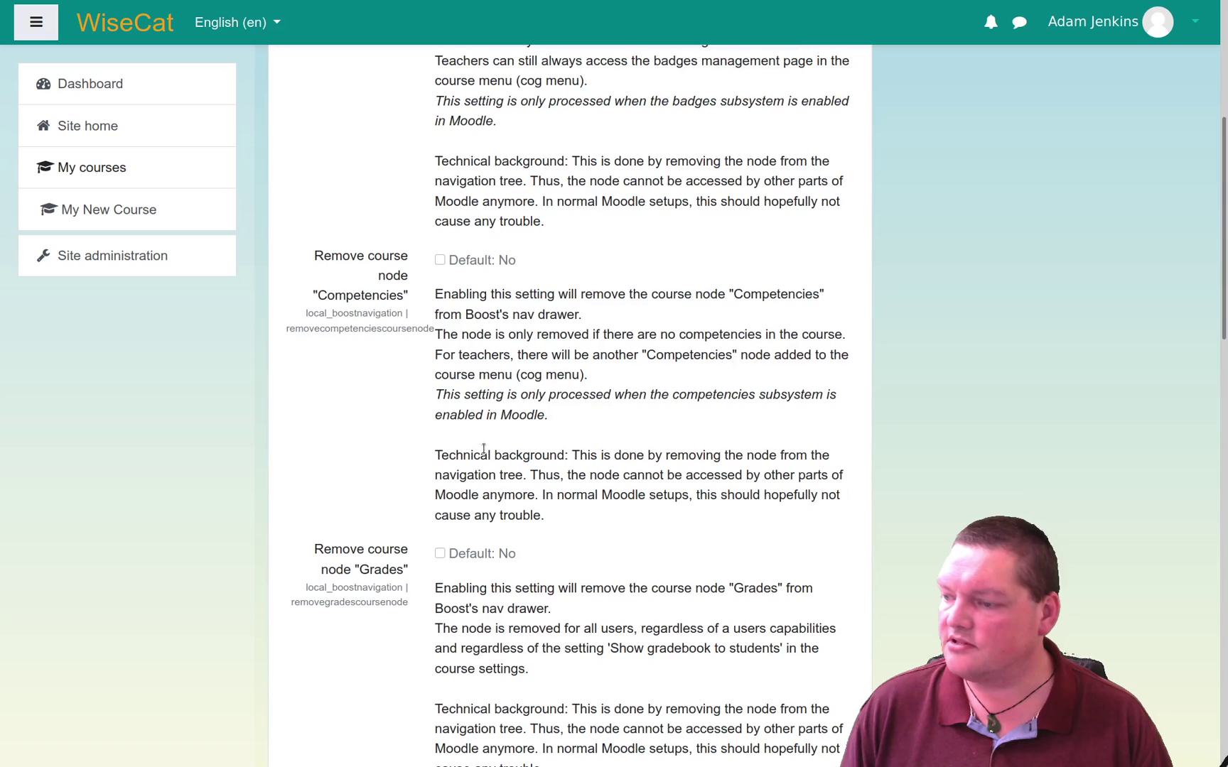
pyautogui.click(439, 261)
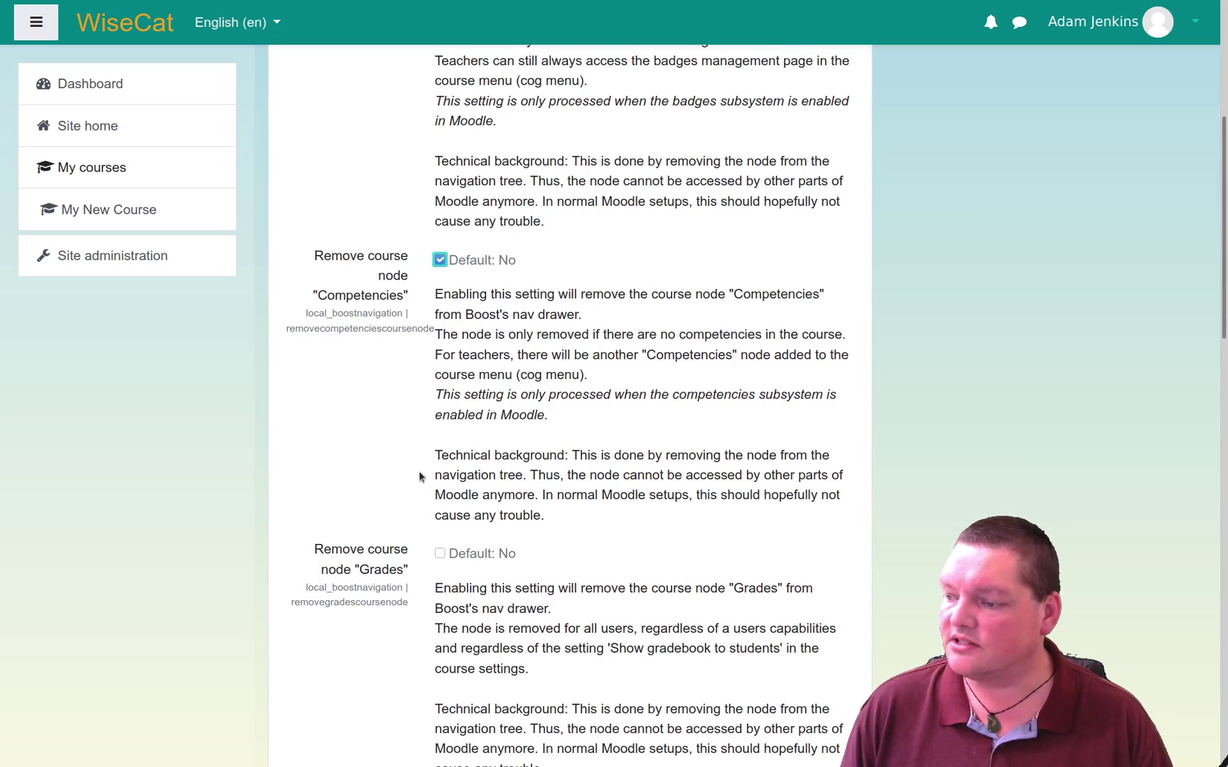
pyautogui.scroll(-2, 419, 474)
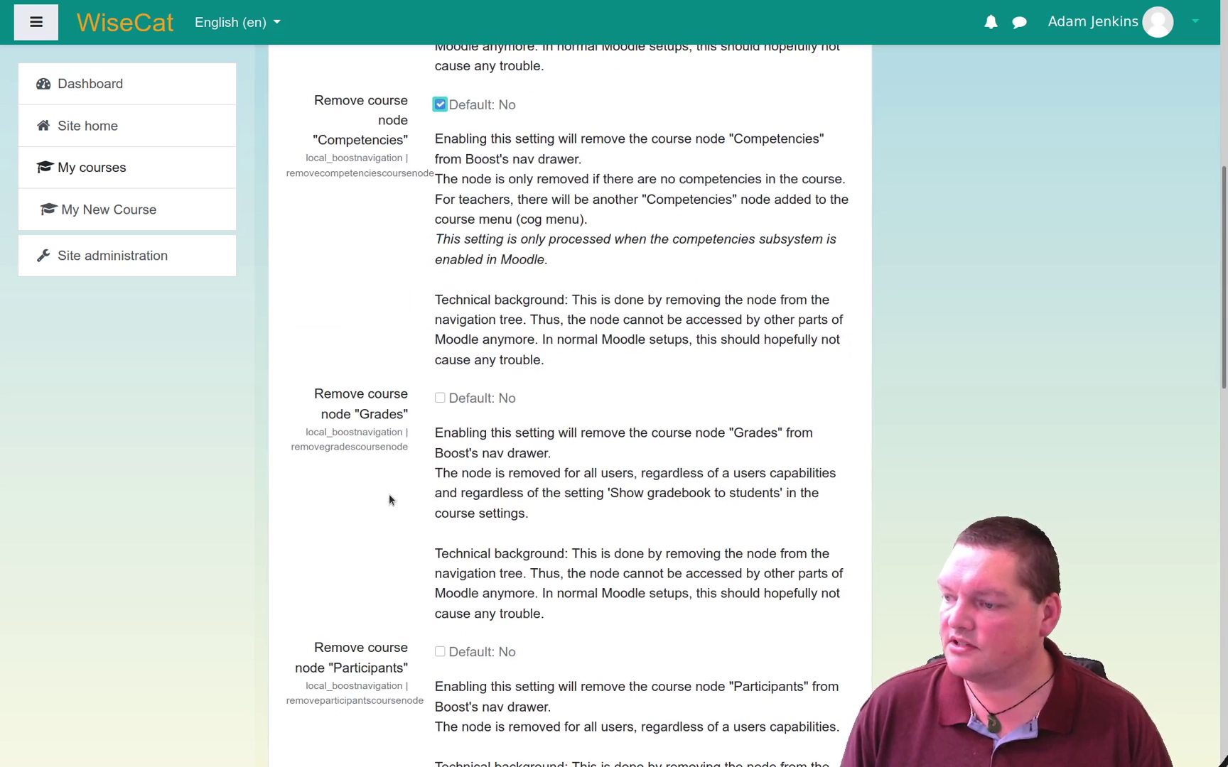
pyautogui.scroll(-3, 389, 499)
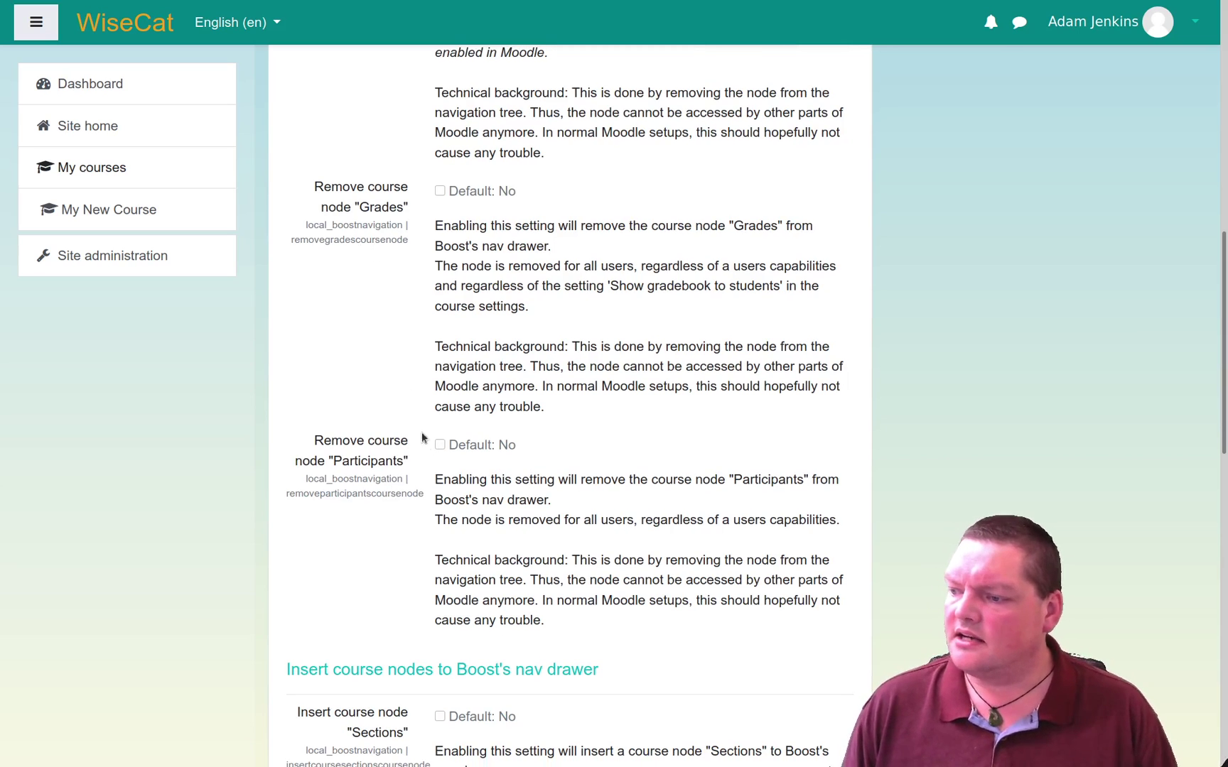
pyautogui.scroll(-5, 432, 540)
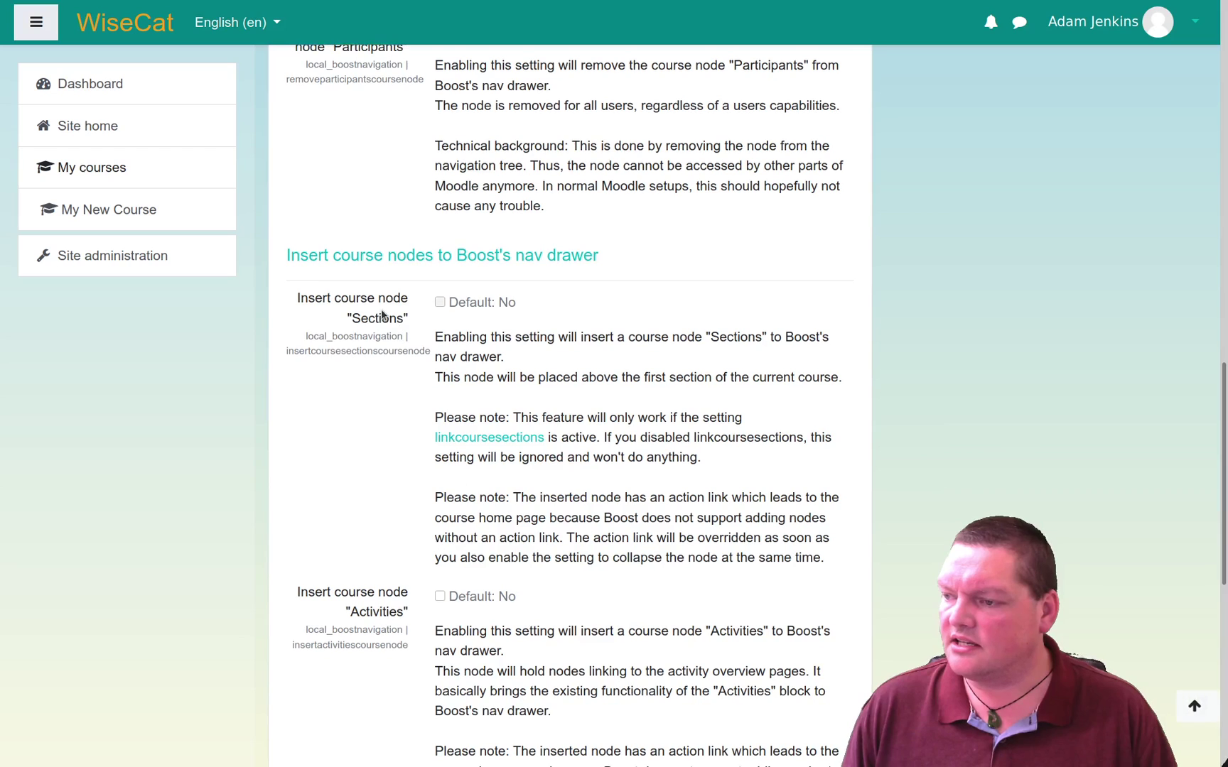
pyautogui.click(440, 303)
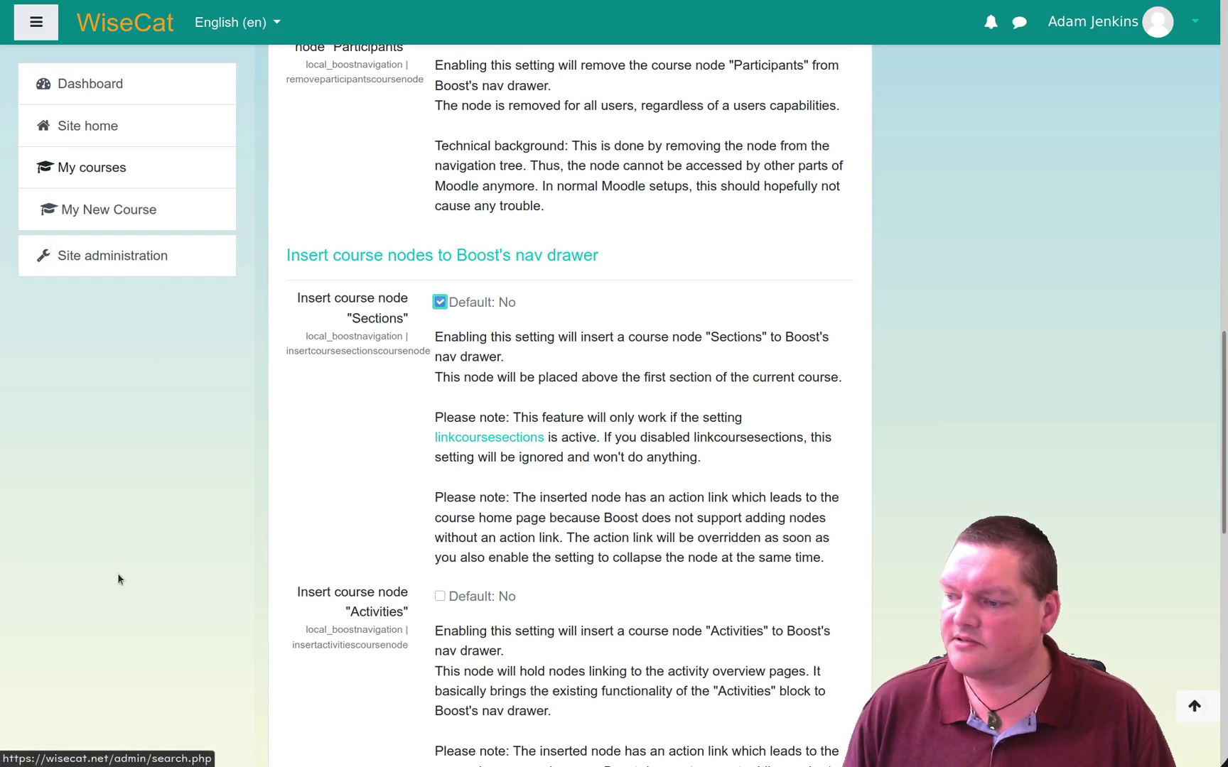
pyautogui.scroll(-4, 475, 492)
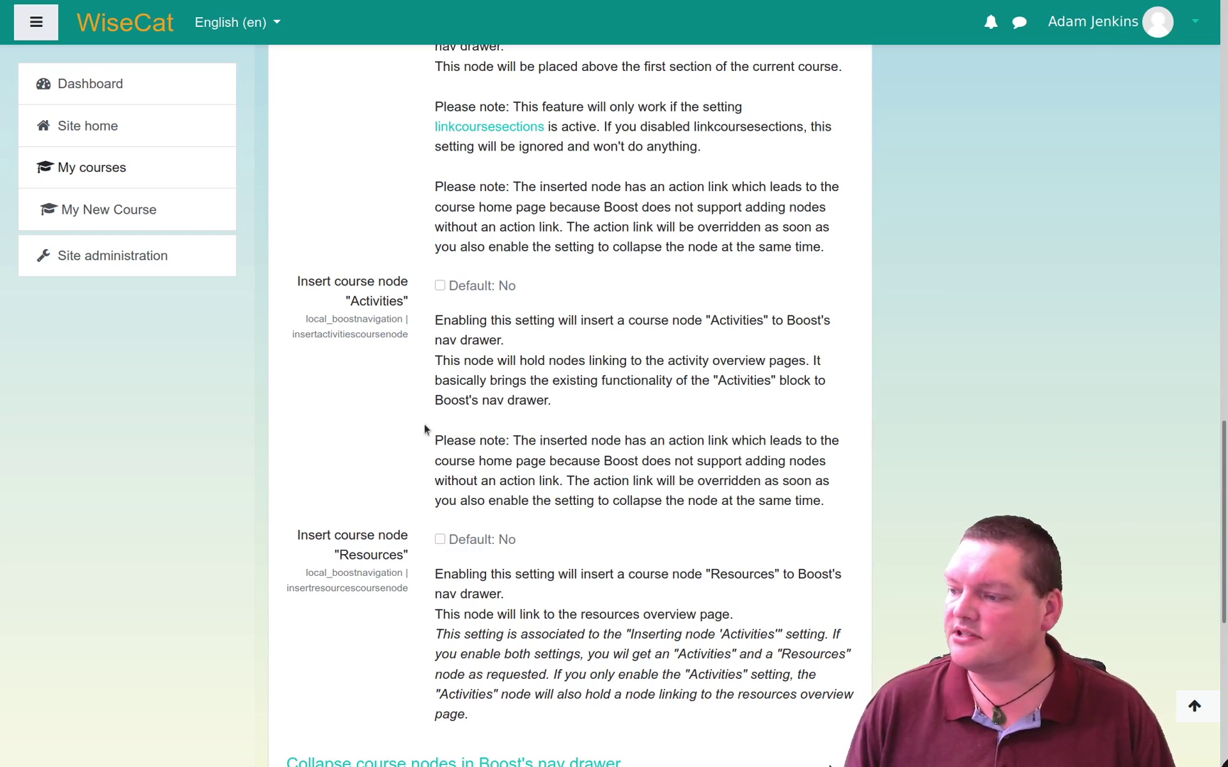
pyautogui.scroll(-4, 412, 465)
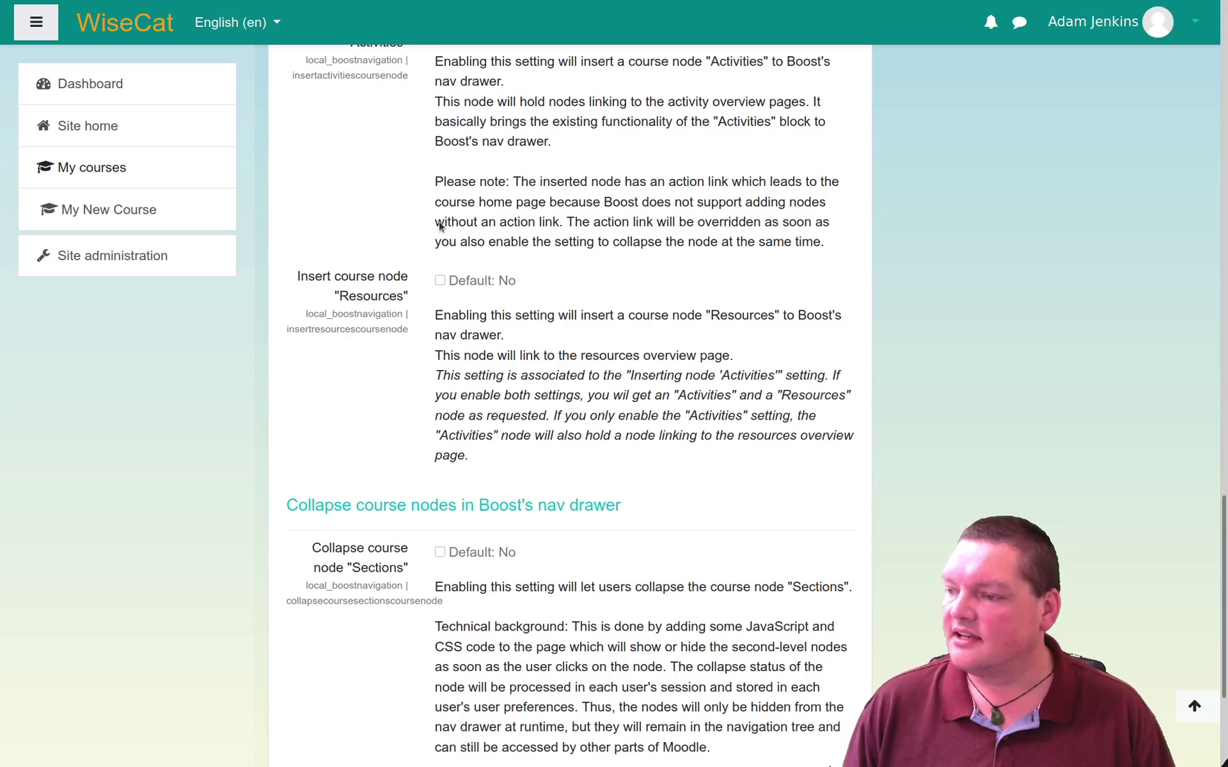
pyautogui.scroll(-3, 596, 337)
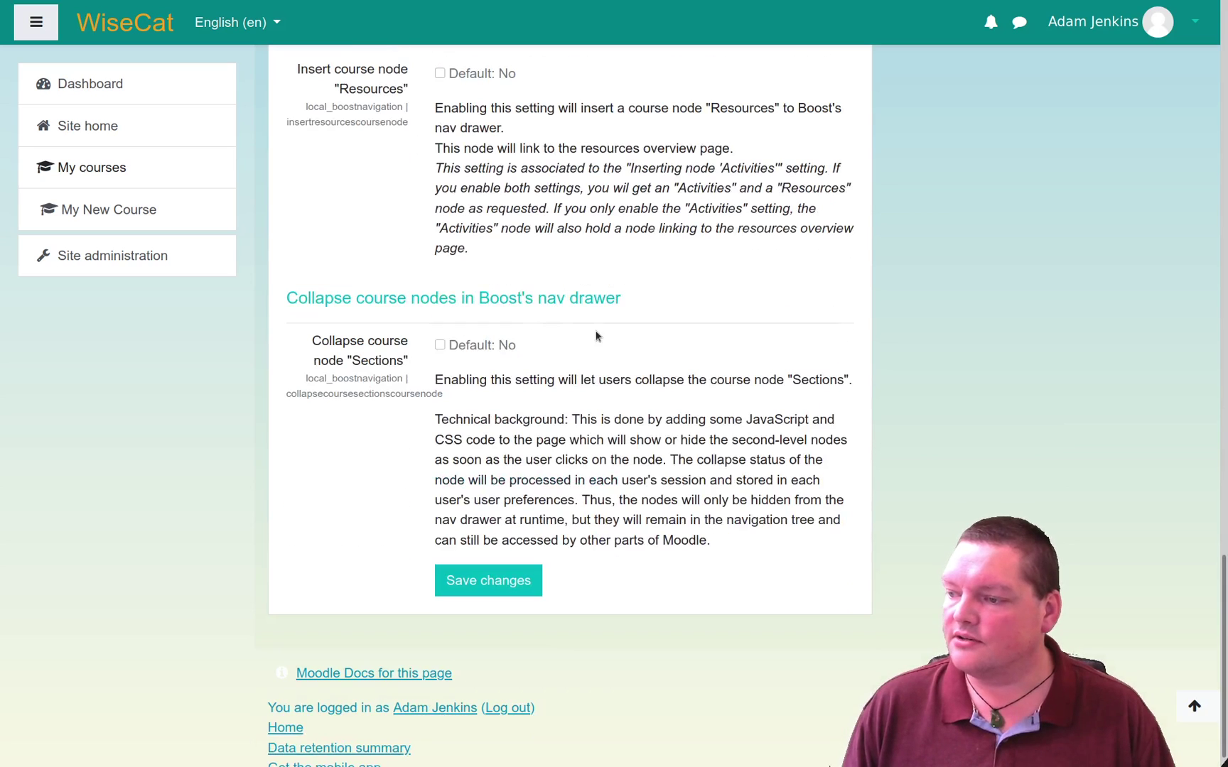
pyautogui.click(500, 588)
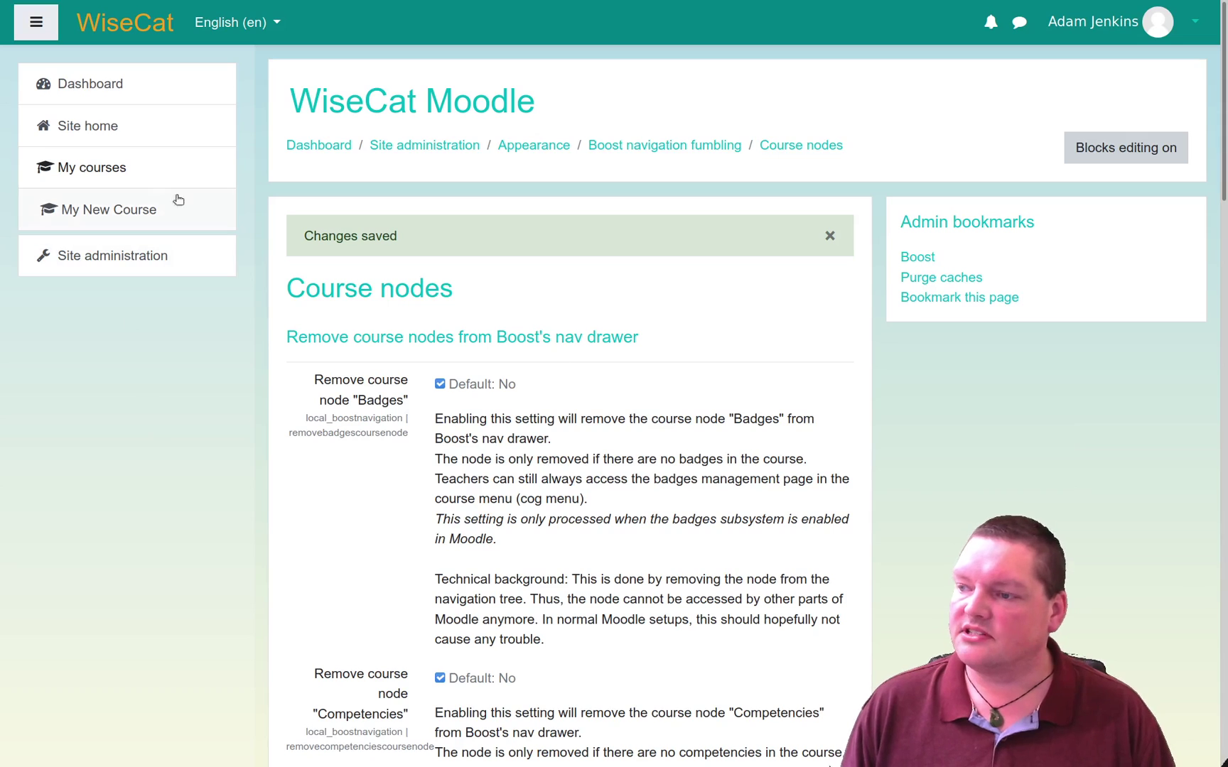
# From the Dashboard, open My New Course and follow its new Sections drawer node
pyautogui.click(118, 90)
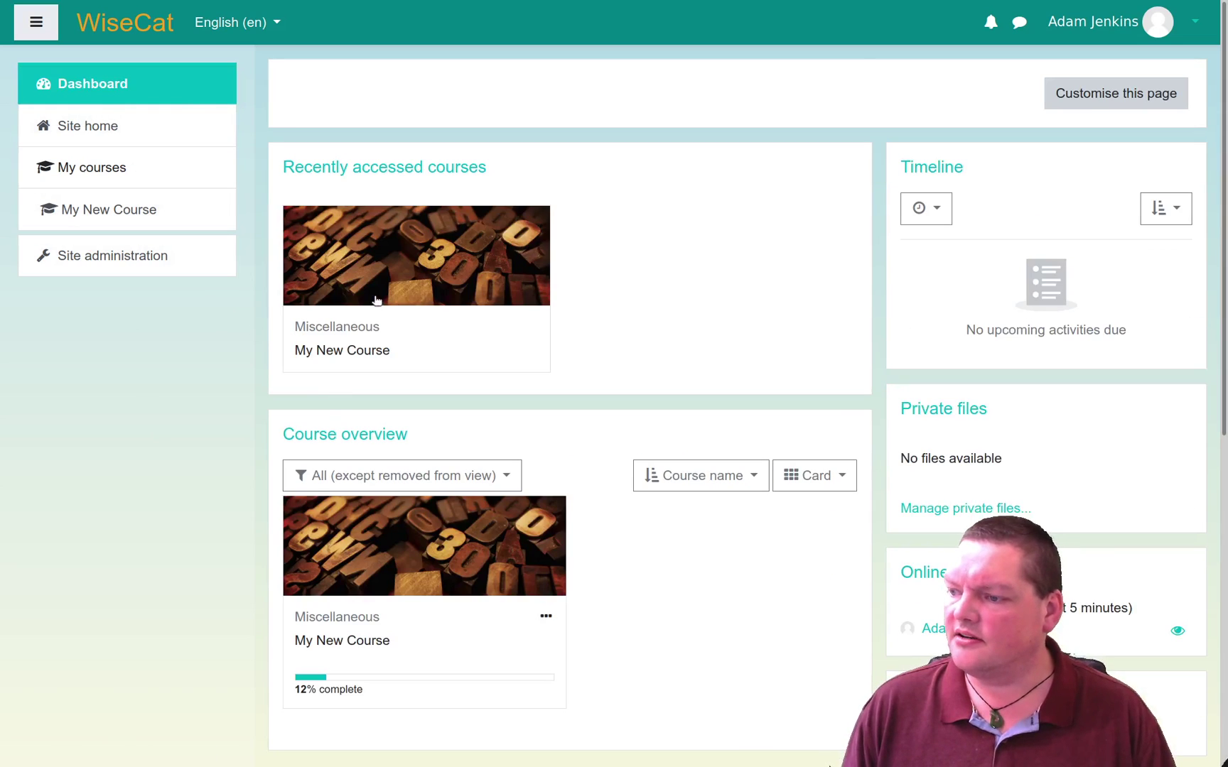
pyautogui.click(121, 208)
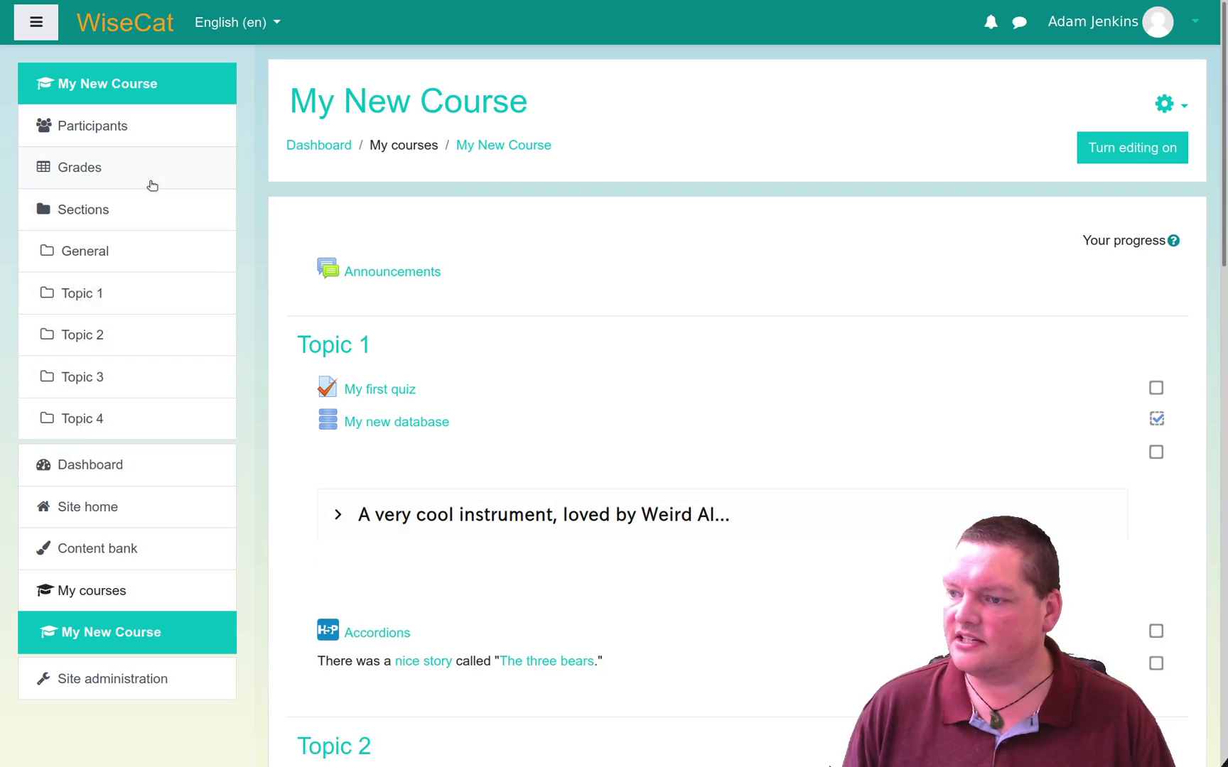
pyautogui.click(119, 213)
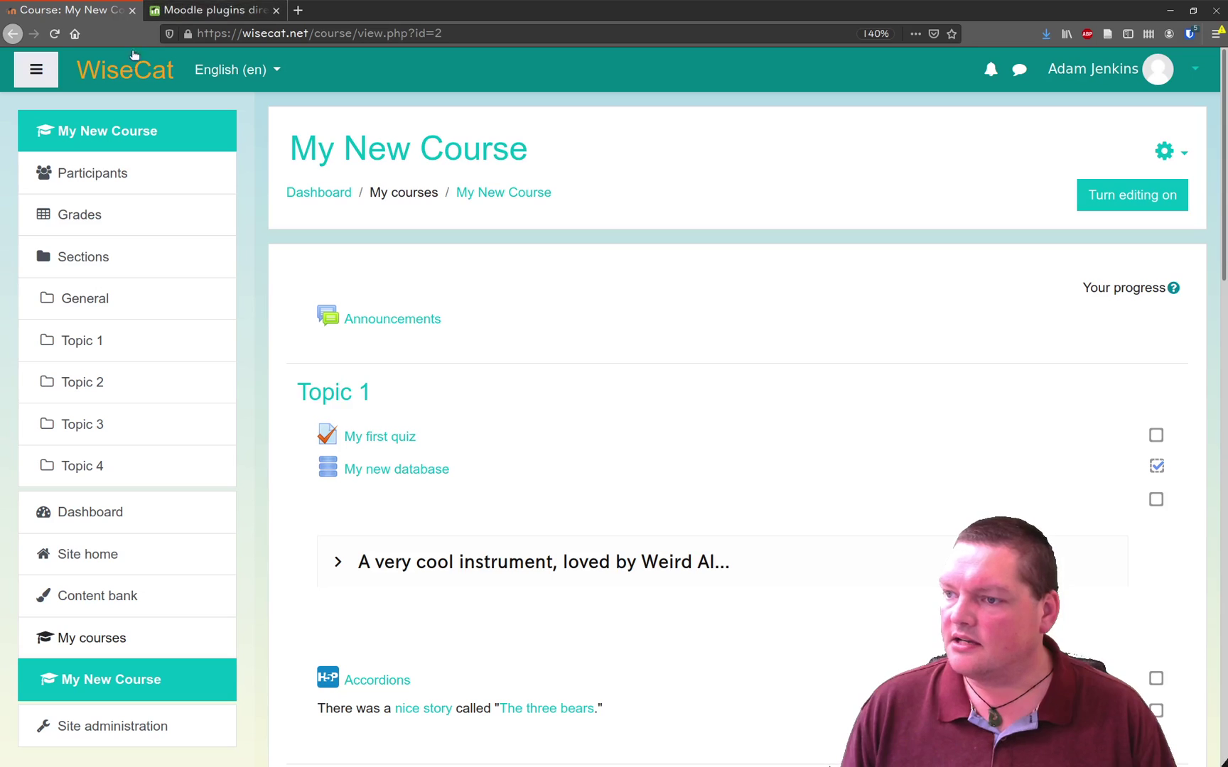
# Return to Site administration > Appearance, scrolled to the Boost navigation fumbling pages
pyautogui.click(135, 63)
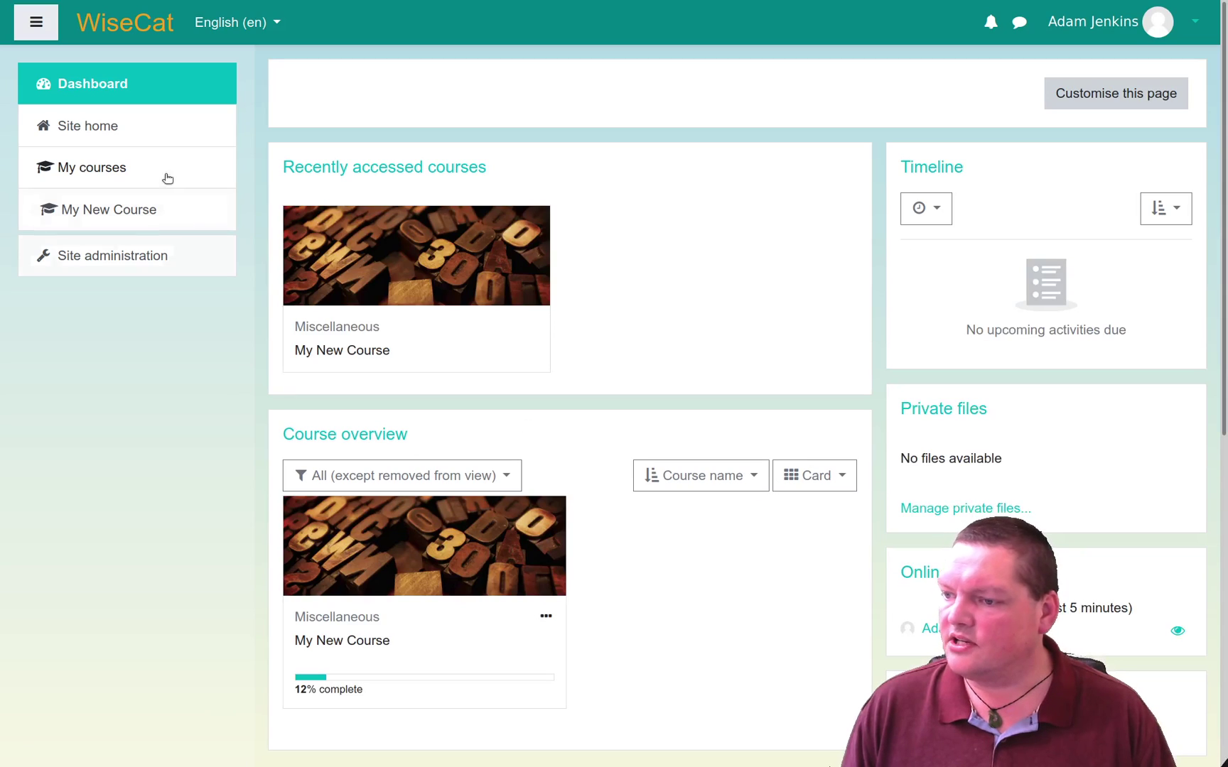
pyautogui.click(103, 257)
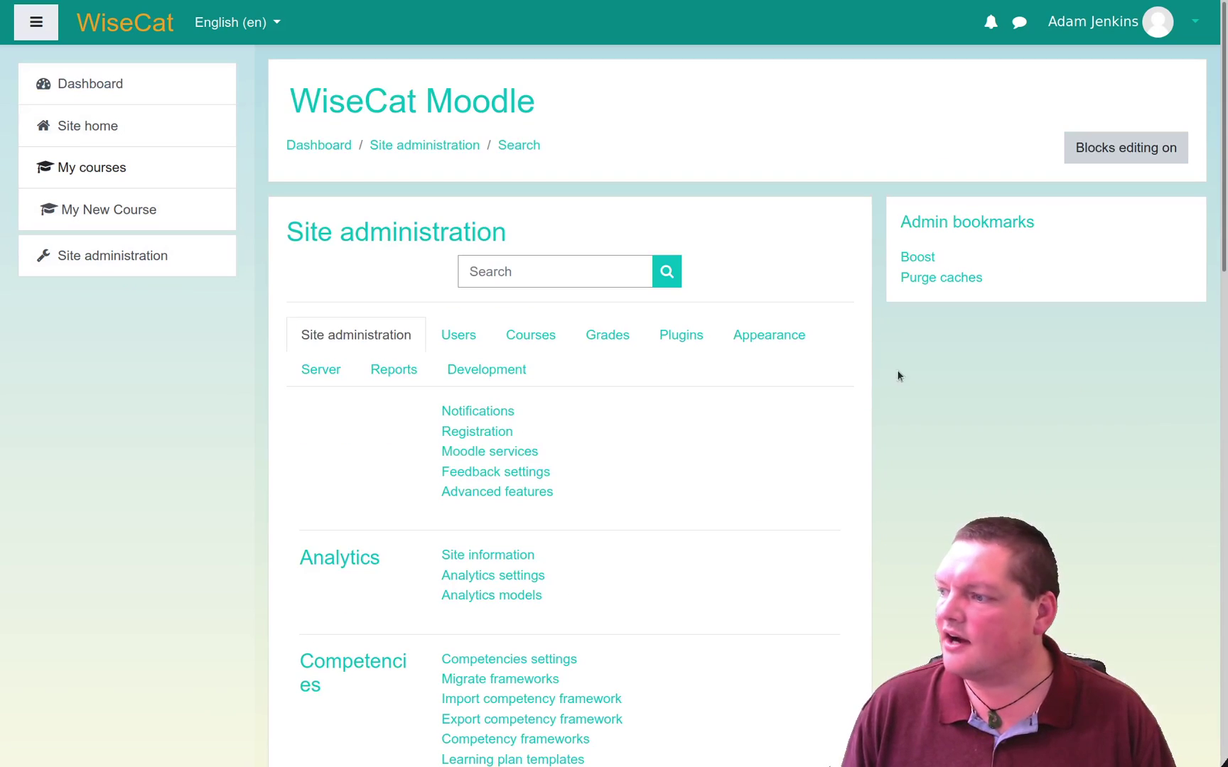
pyautogui.click(775, 353)
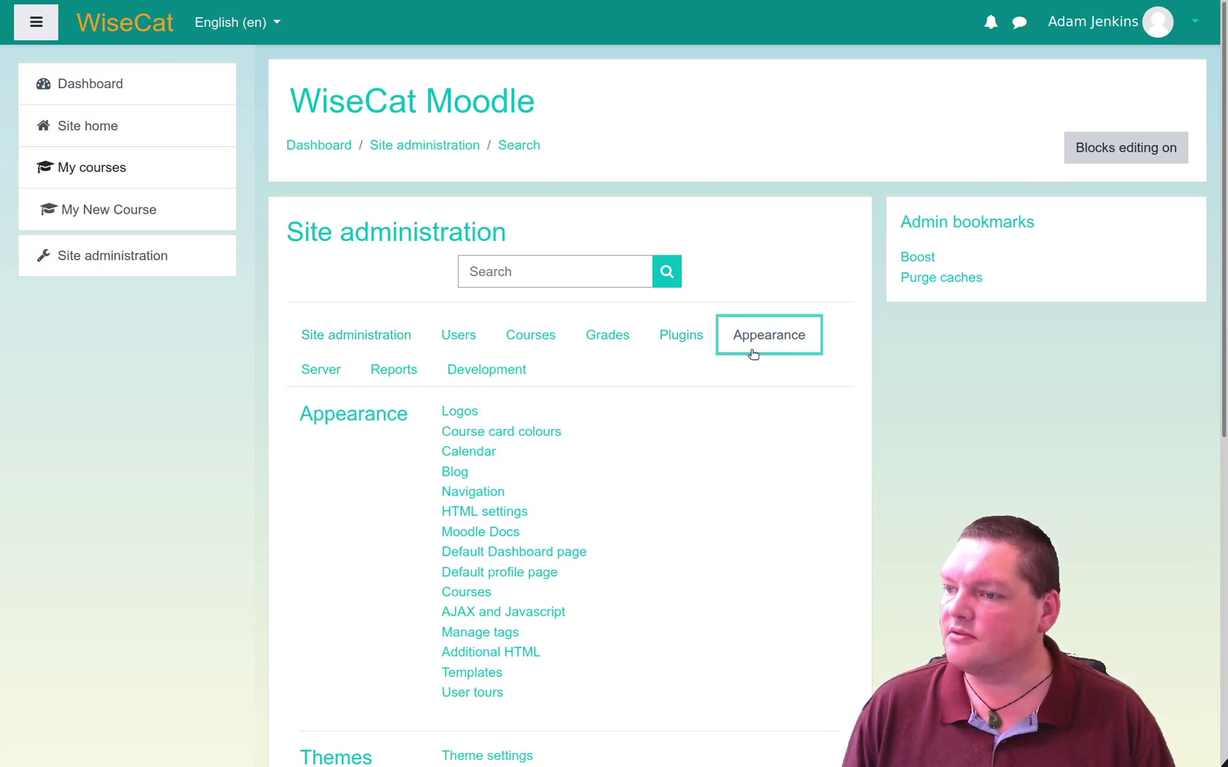
pyautogui.scroll(-7, 693, 398)
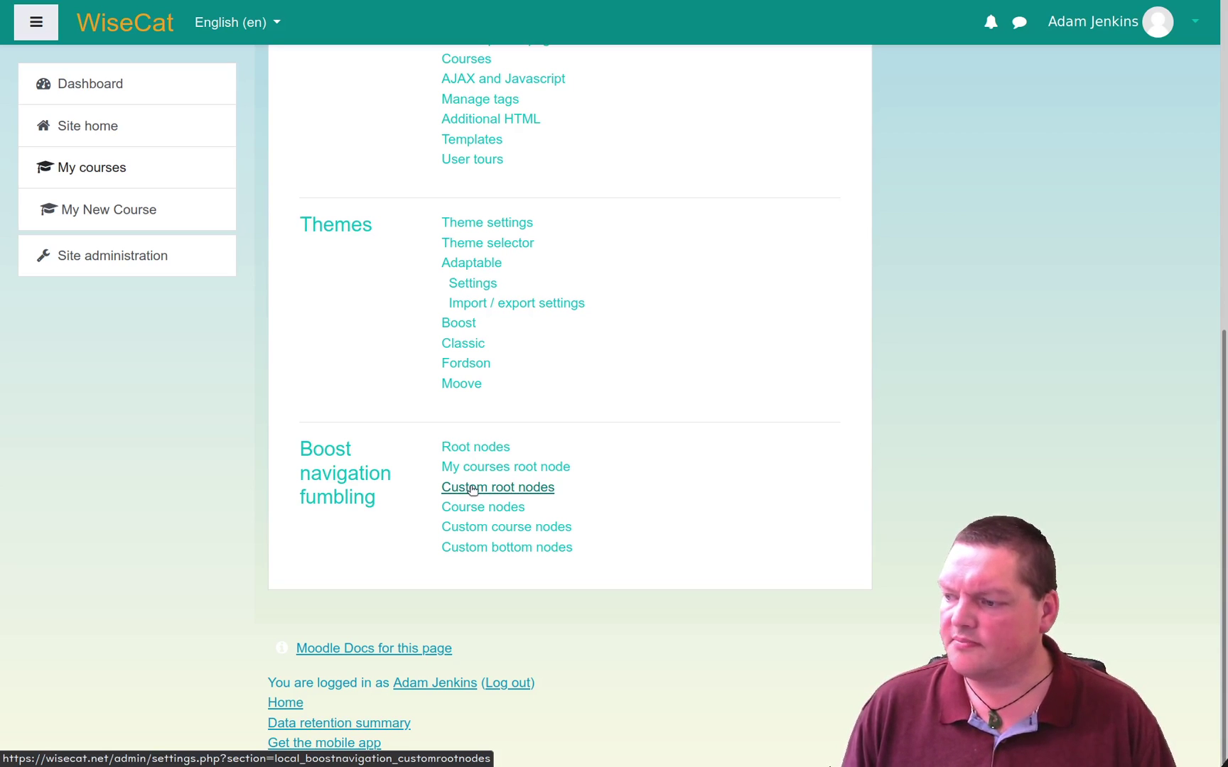
# Open My New Course's Question bank questions through the full Course administration page
pyautogui.click(126, 91)
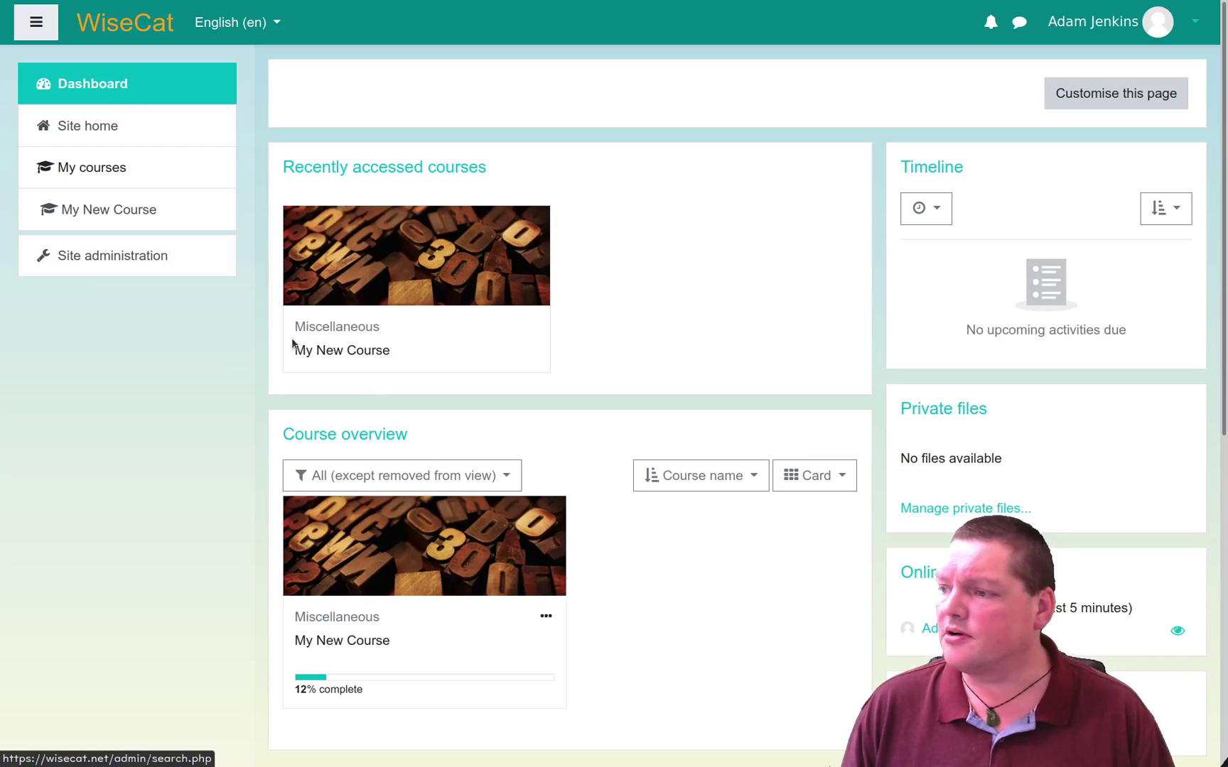
pyautogui.click(399, 285)
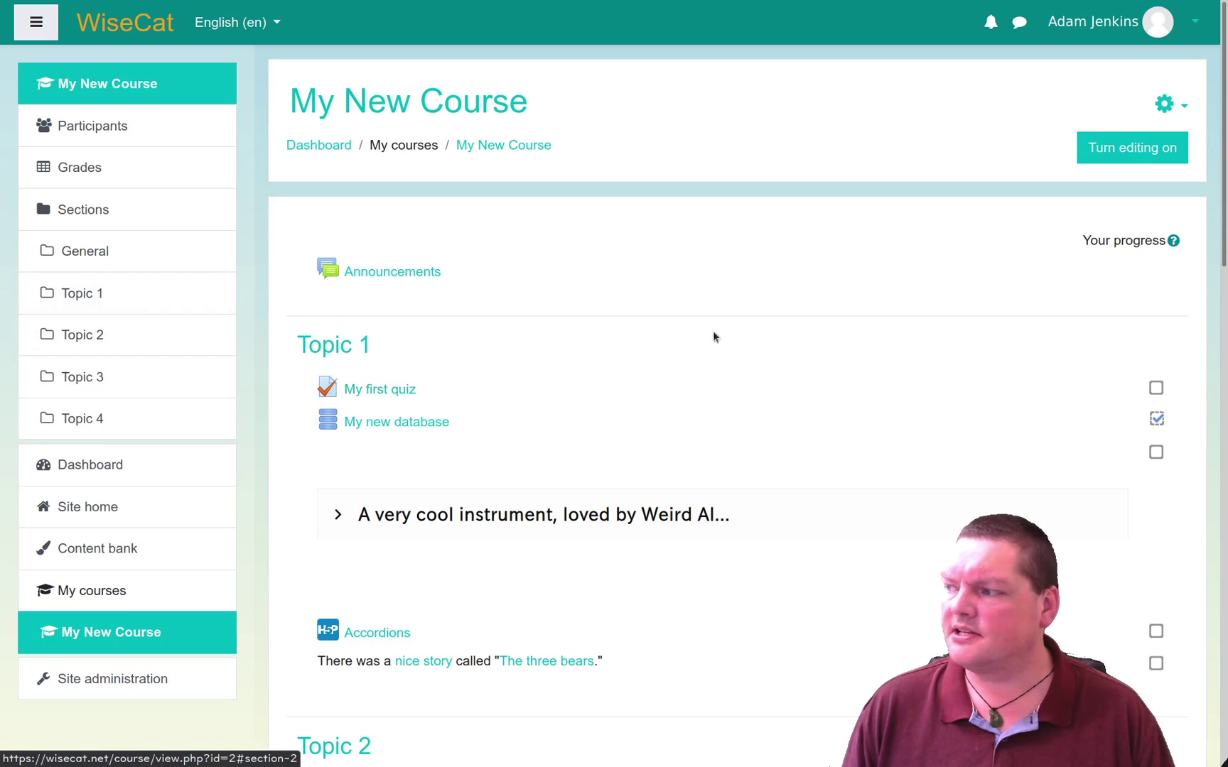
pyautogui.click(1159, 108)
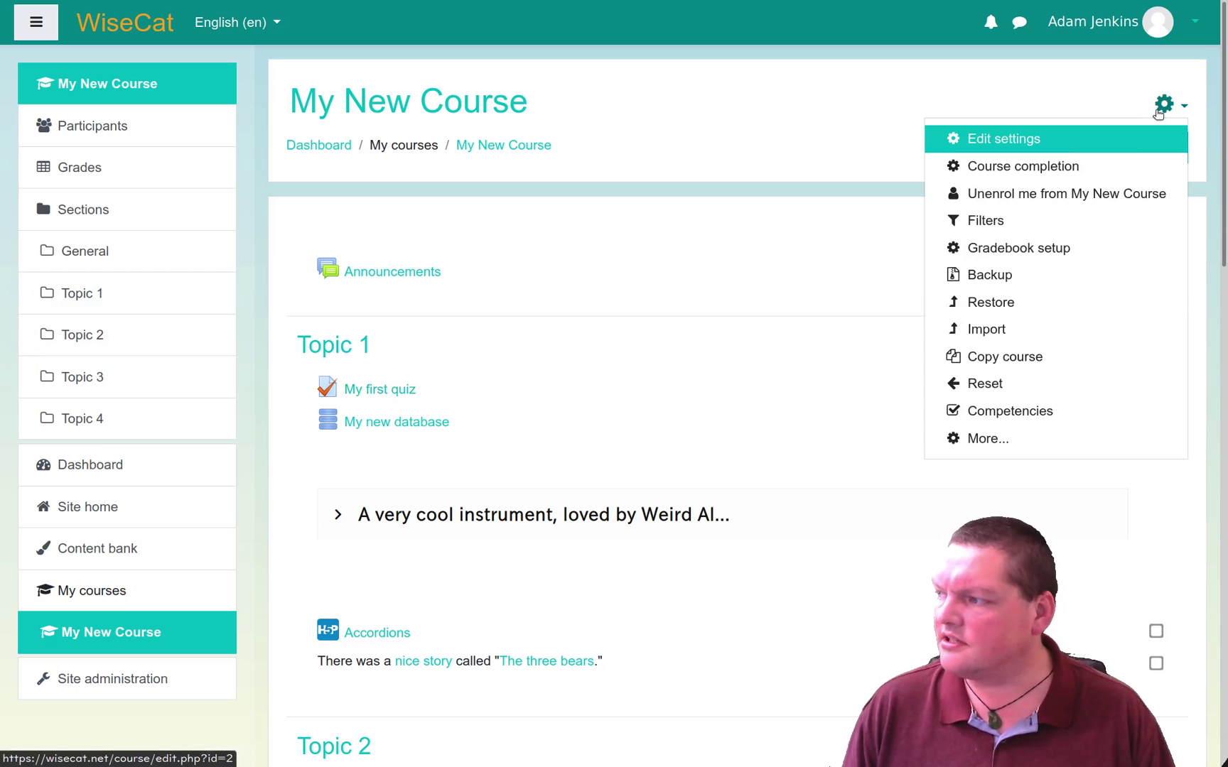
pyautogui.click(983, 440)
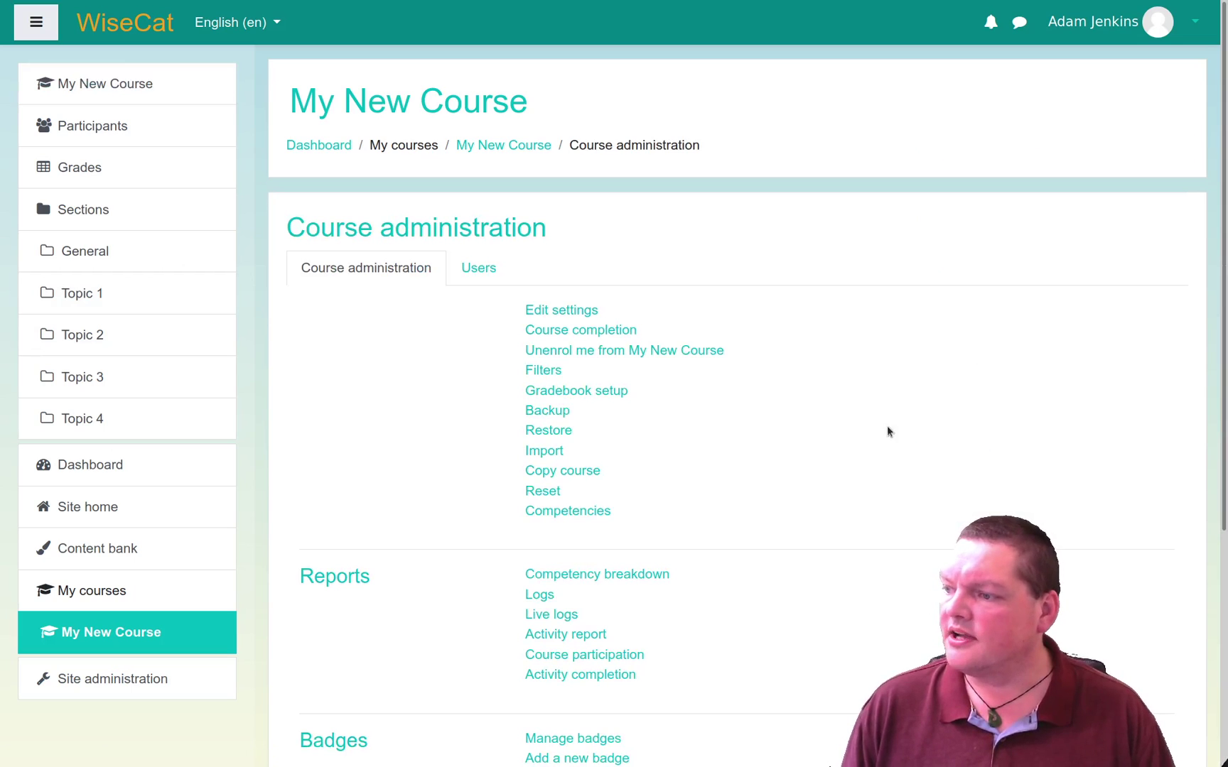
pyautogui.scroll(-5, 465, 446)
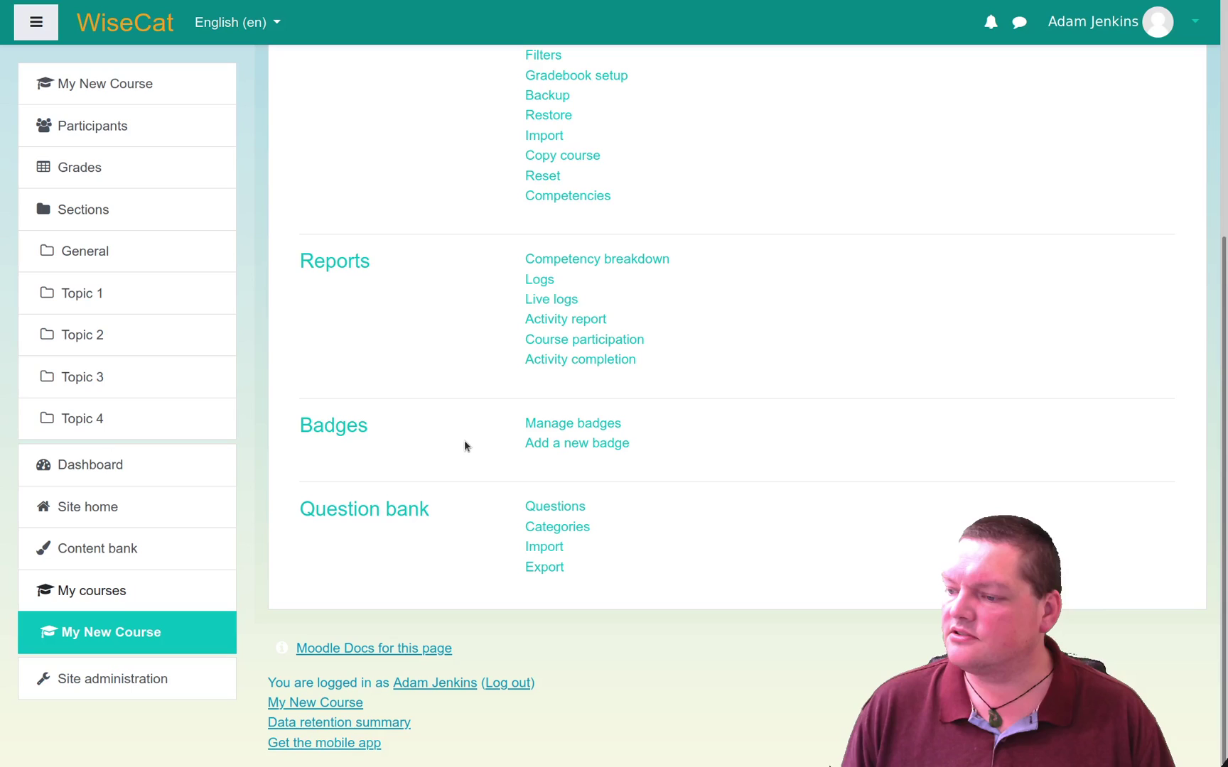
pyautogui.click(555, 507)
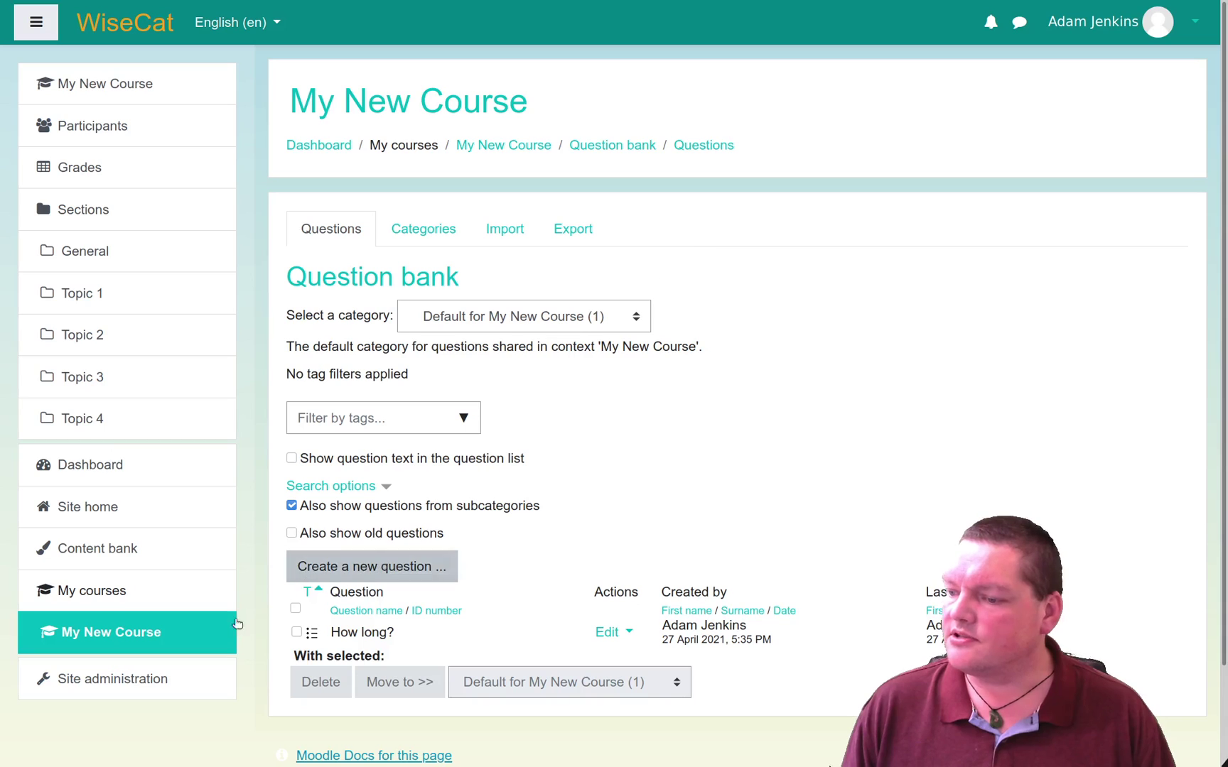
pyautogui.click(141, 696)
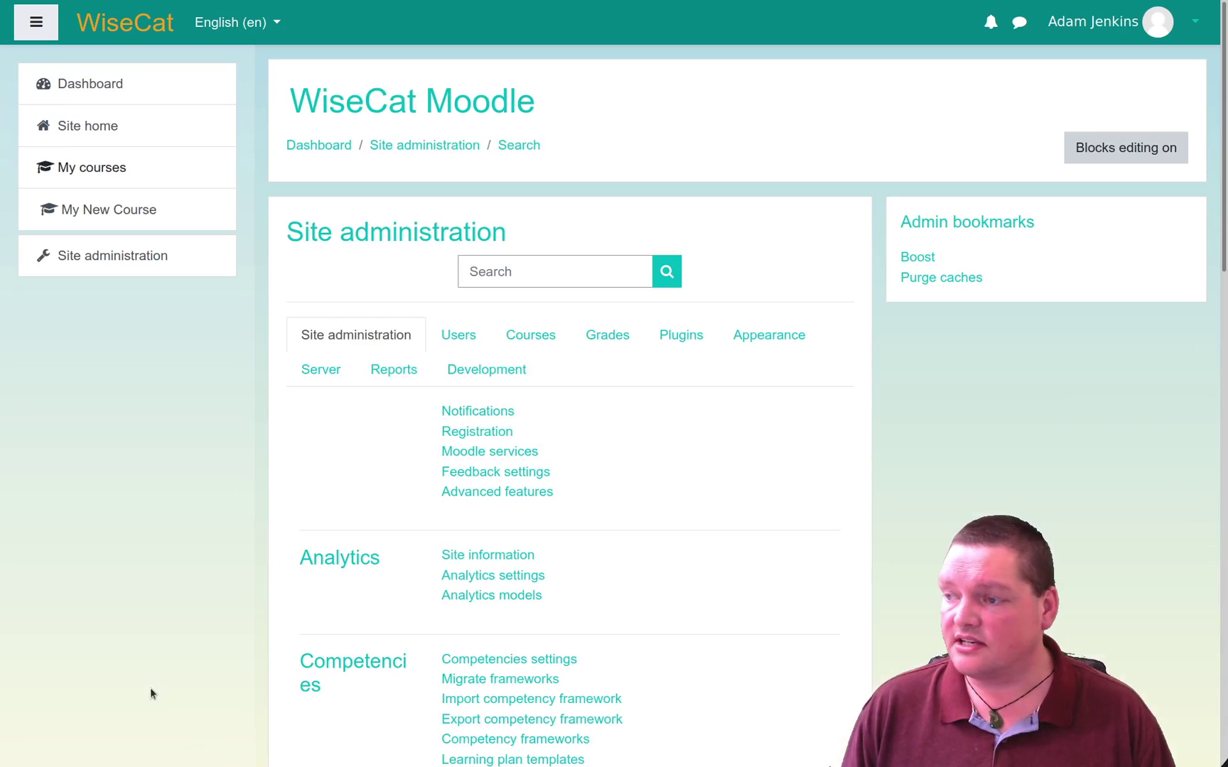
pyautogui.click(514, 338)
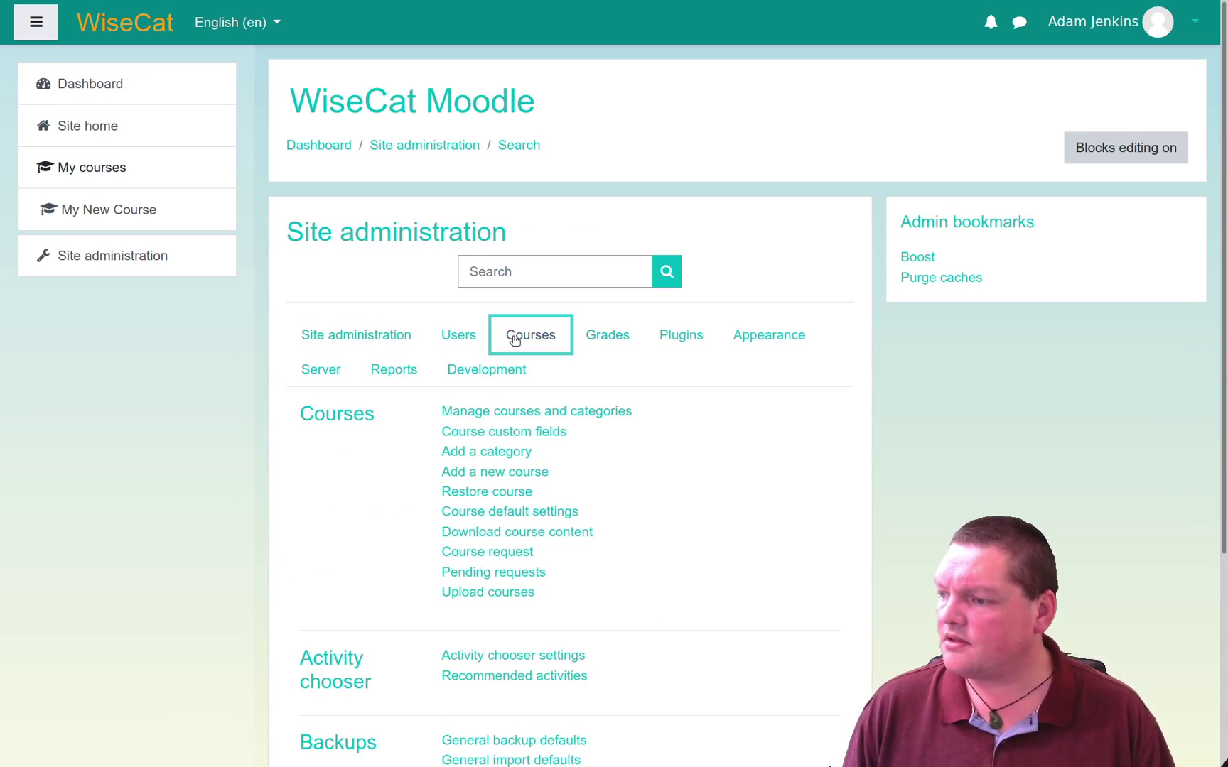
pyautogui.scroll(-4, 684, 543)
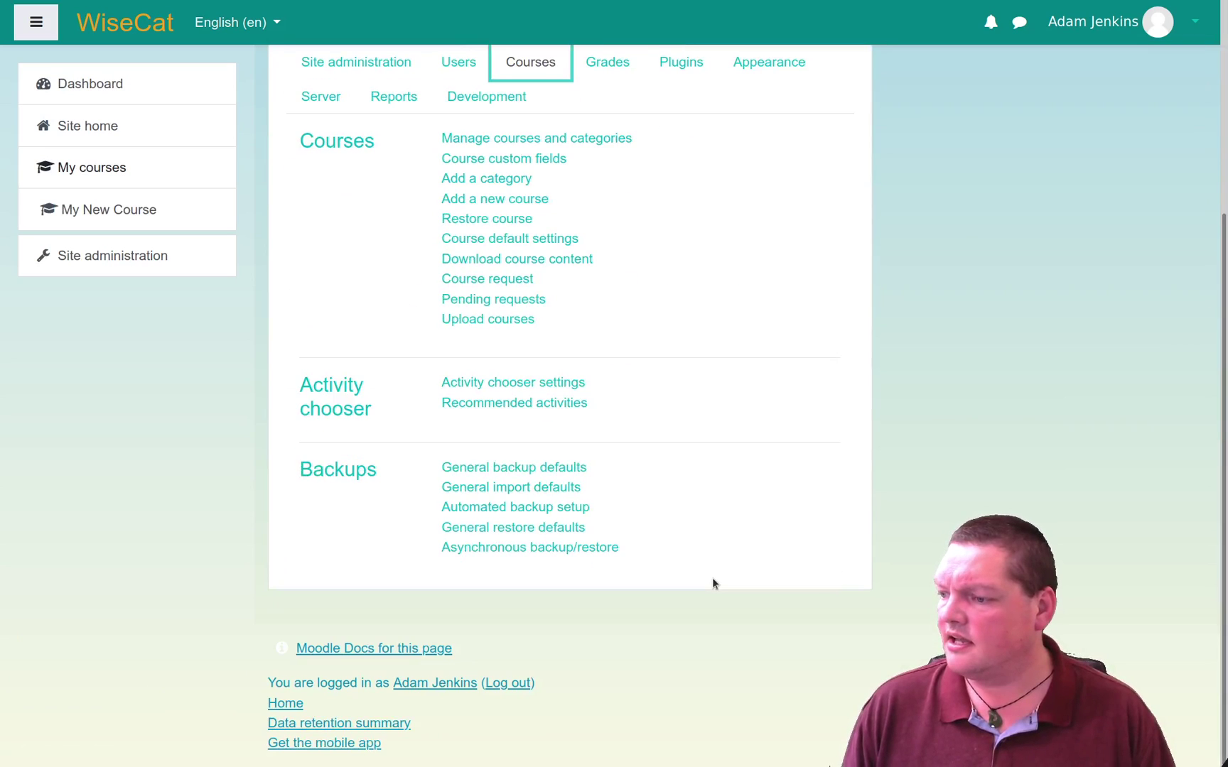
pyautogui.scroll(4, 712, 578)
pyautogui.click(771, 334)
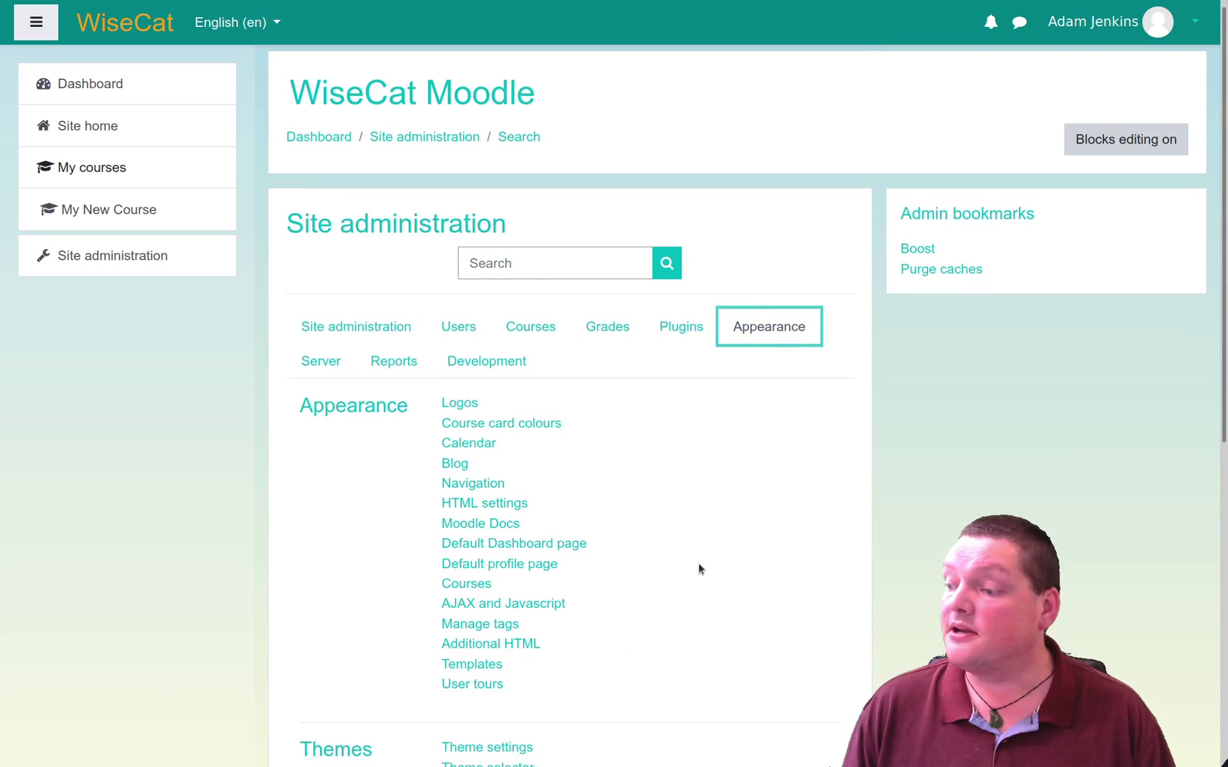
pyautogui.scroll(-7, 699, 568)
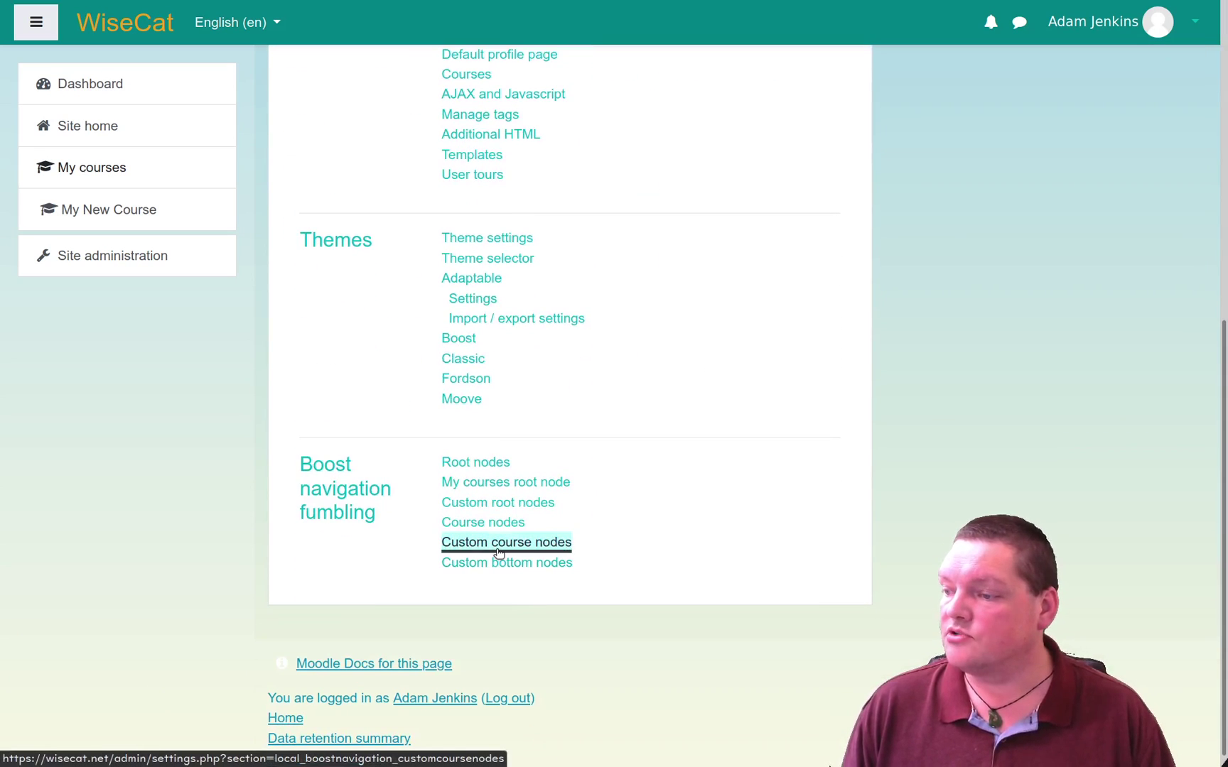
pyautogui.click(499, 544)
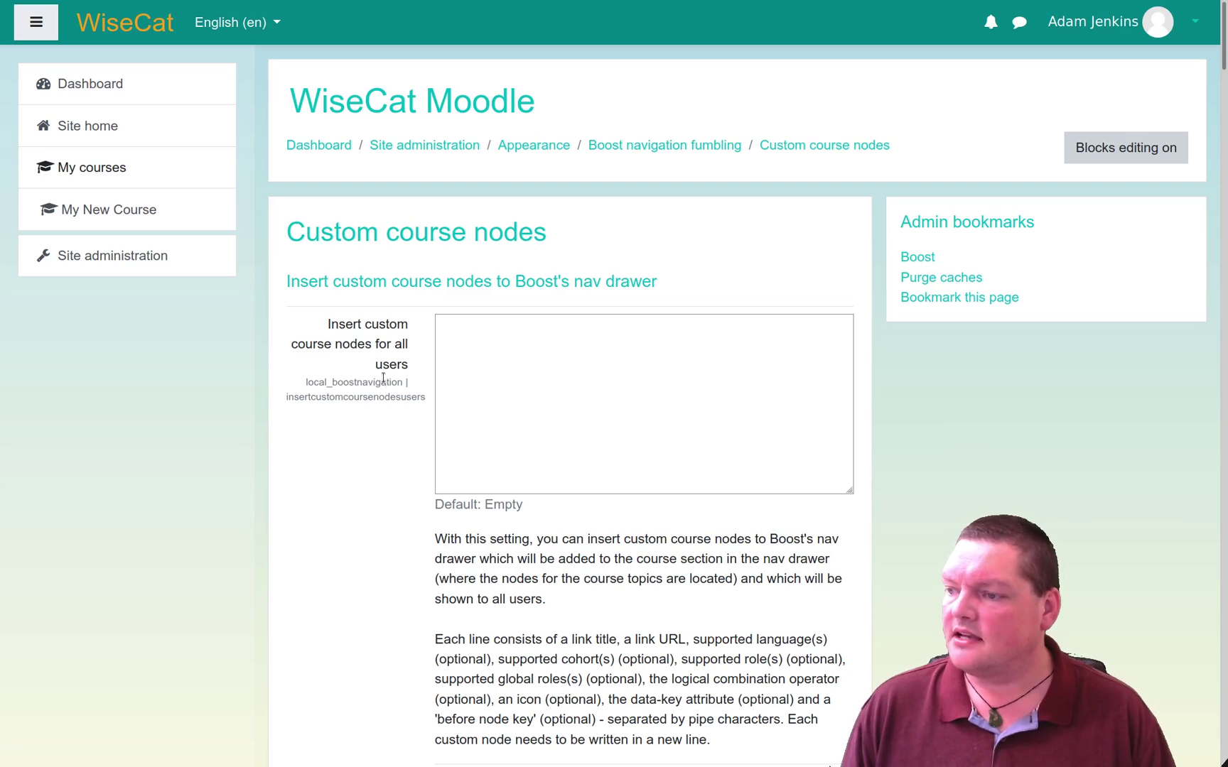
pyautogui.moveTo(330, 324); pyautogui.dragTo(410, 390)
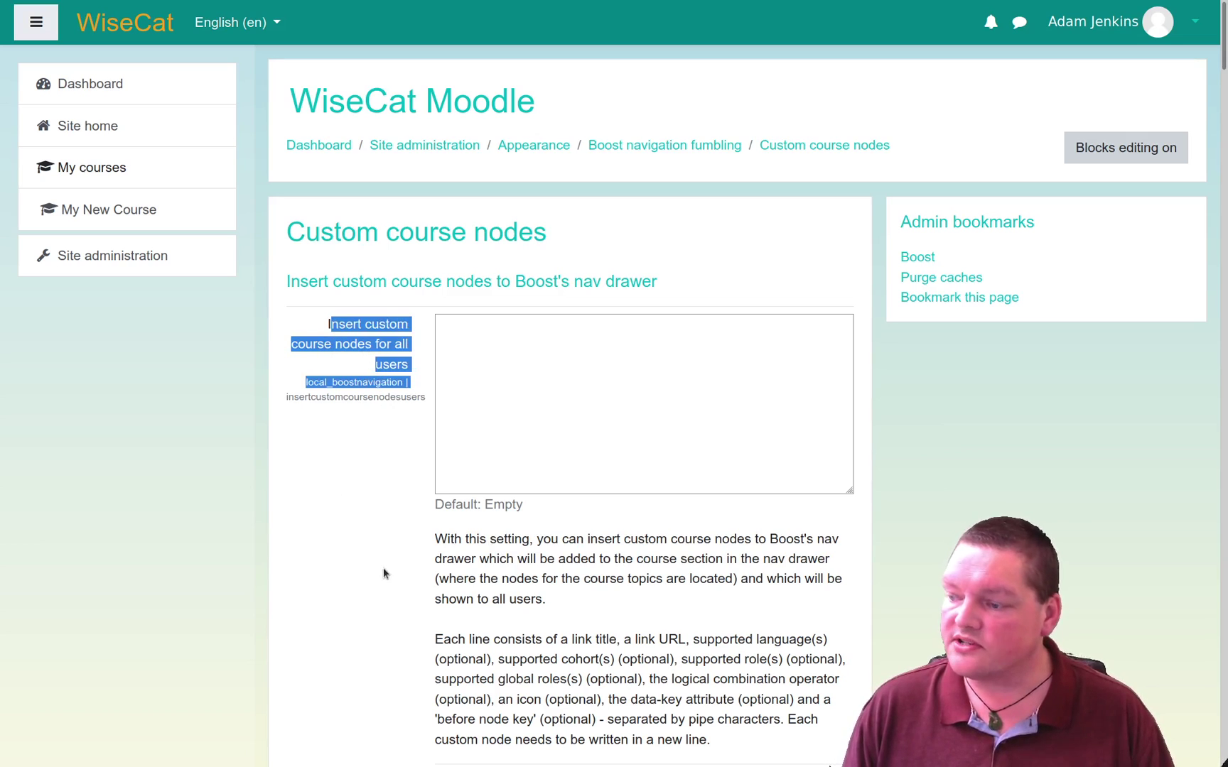
pyautogui.scroll(-5, 383, 581)
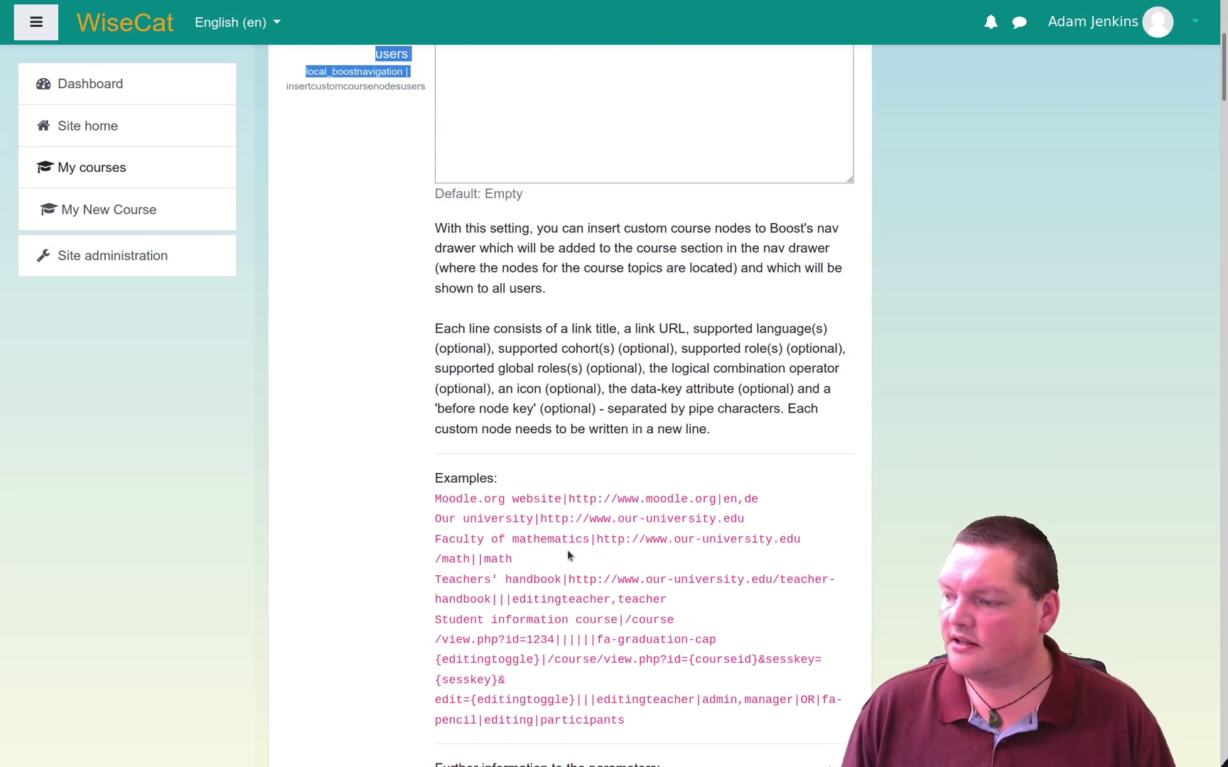
pyautogui.moveTo(463, 503); pyautogui.dragTo(590, 680)
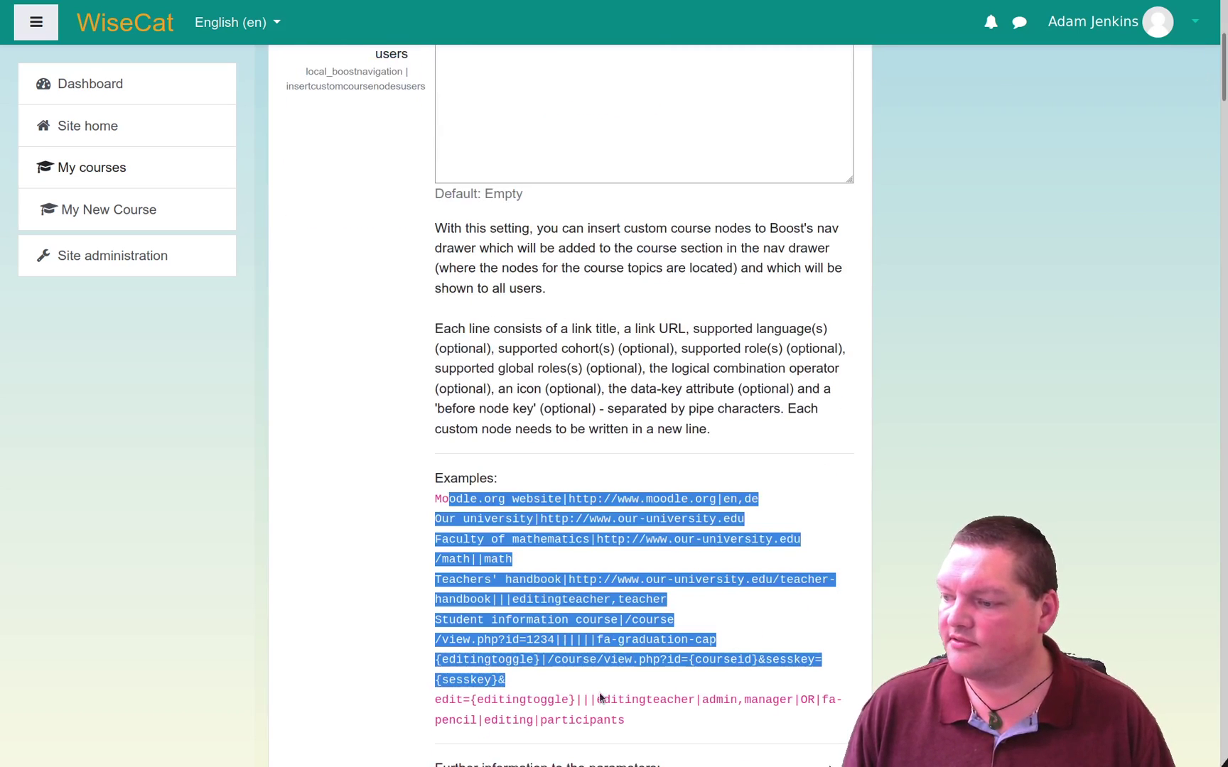
pyautogui.click(600, 698)
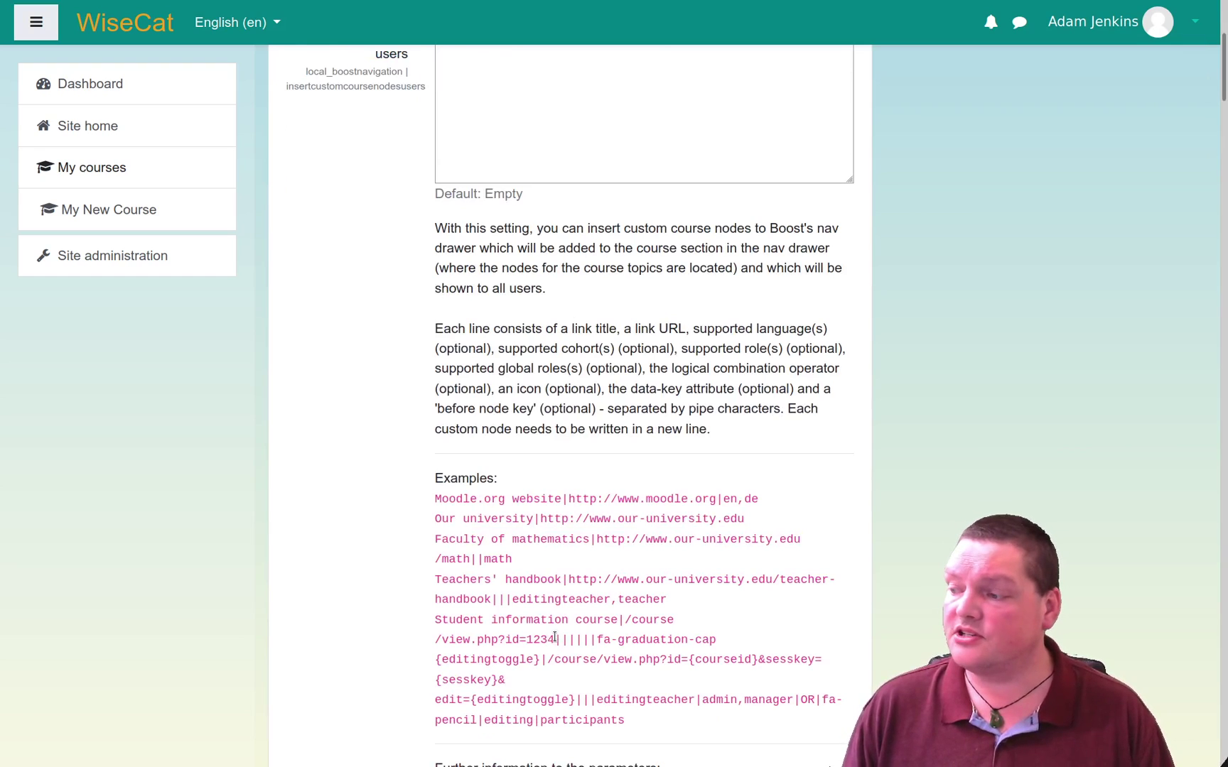
pyautogui.moveTo(571, 642); pyautogui.dragTo(598, 641)
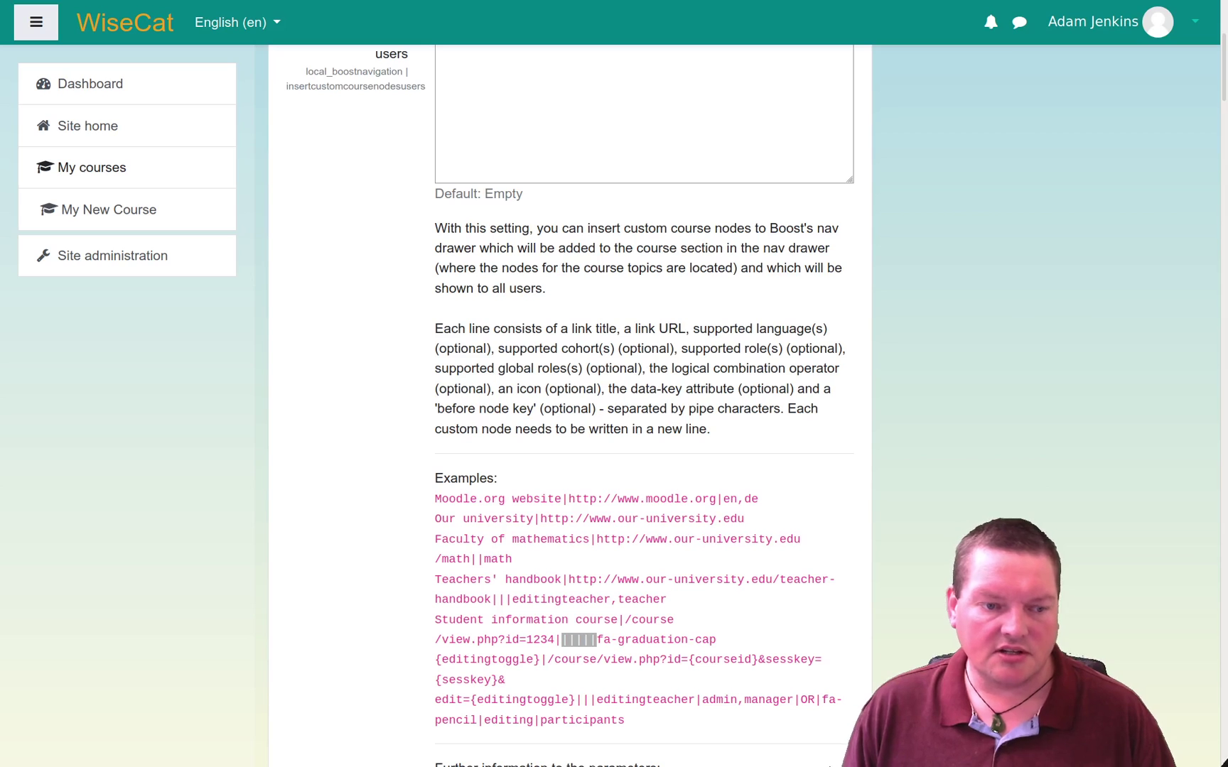
pyautogui.scroll(5, 232, 359)
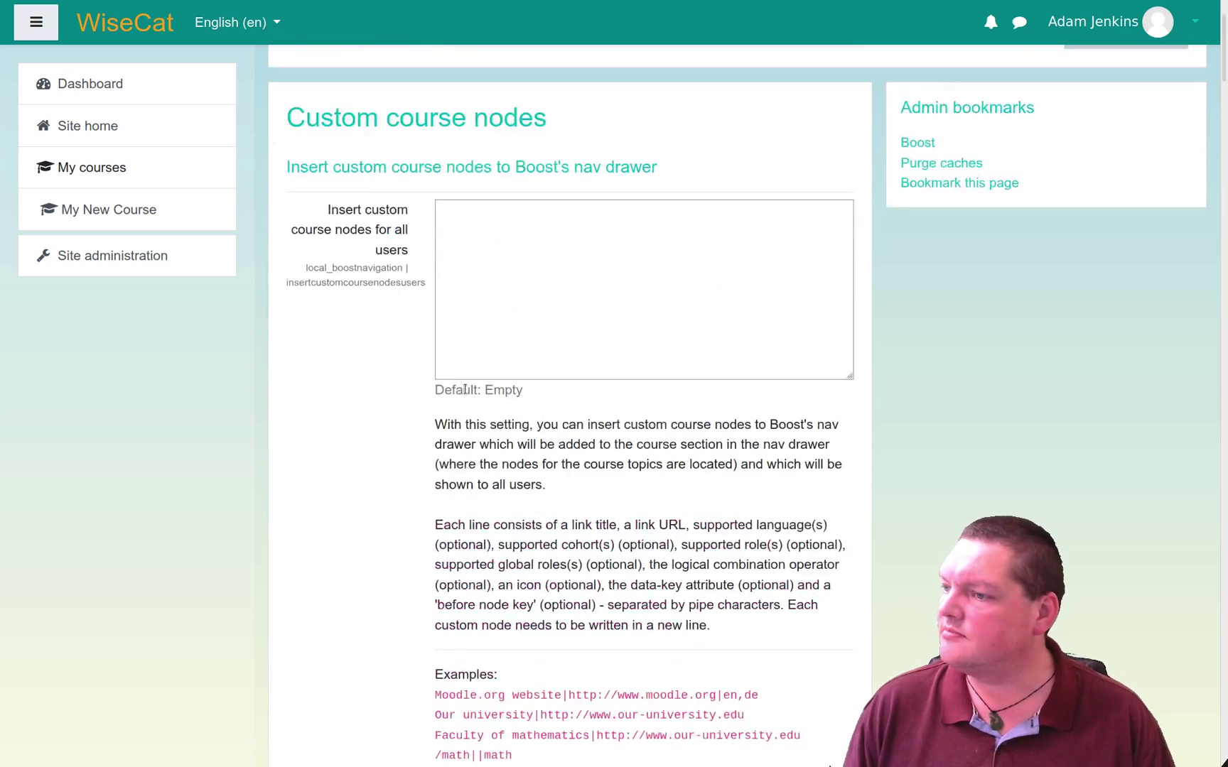
# Paste the English and Japanese Question Bank lines into the custom course nodes field, highlighting title and link
pyautogui.click(531, 376)
pyautogui.write('Question Bank|/question/edit.php?courseid={courseid}|en||editingteacher|admin,manager|OR|fa-pencil|qbank 問題バンク|/question/edit.php?courseid={courseid}|ja||editingteacher|admin,manager|OR|fa-pencil|qbank')
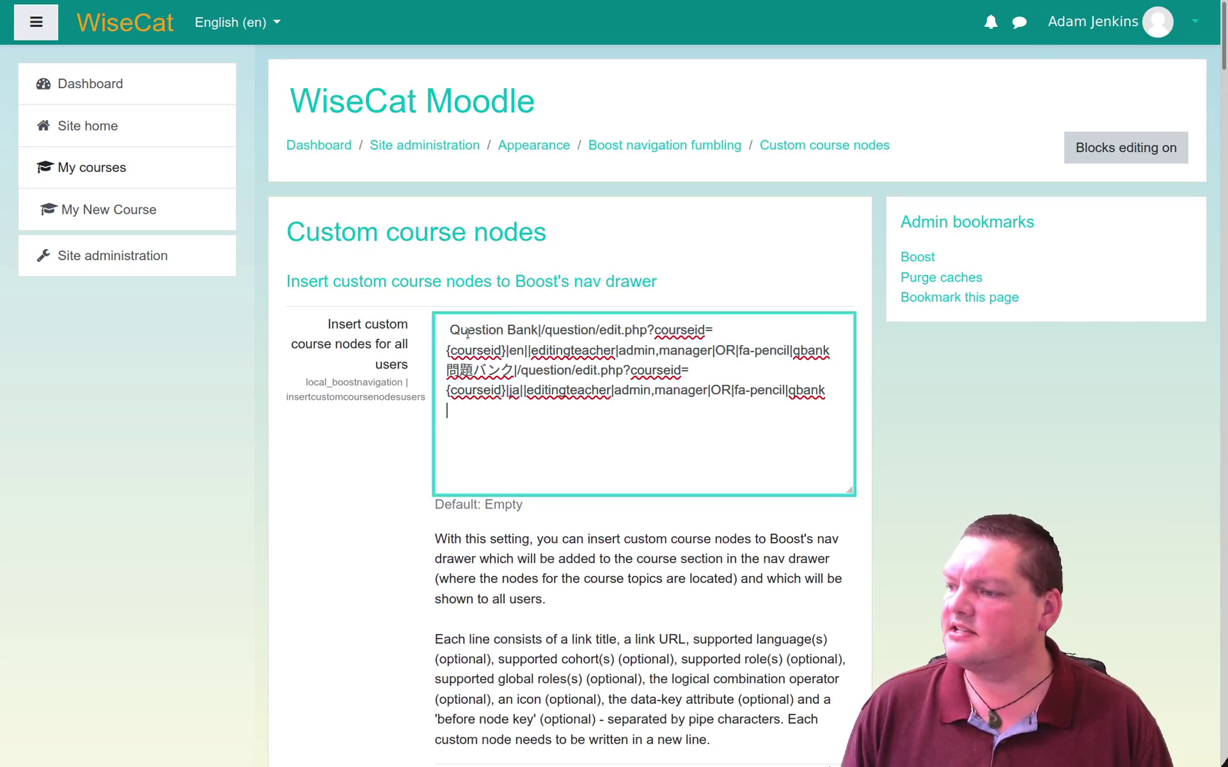
pyautogui.moveTo(447, 329); pyautogui.dragTo(541, 330)
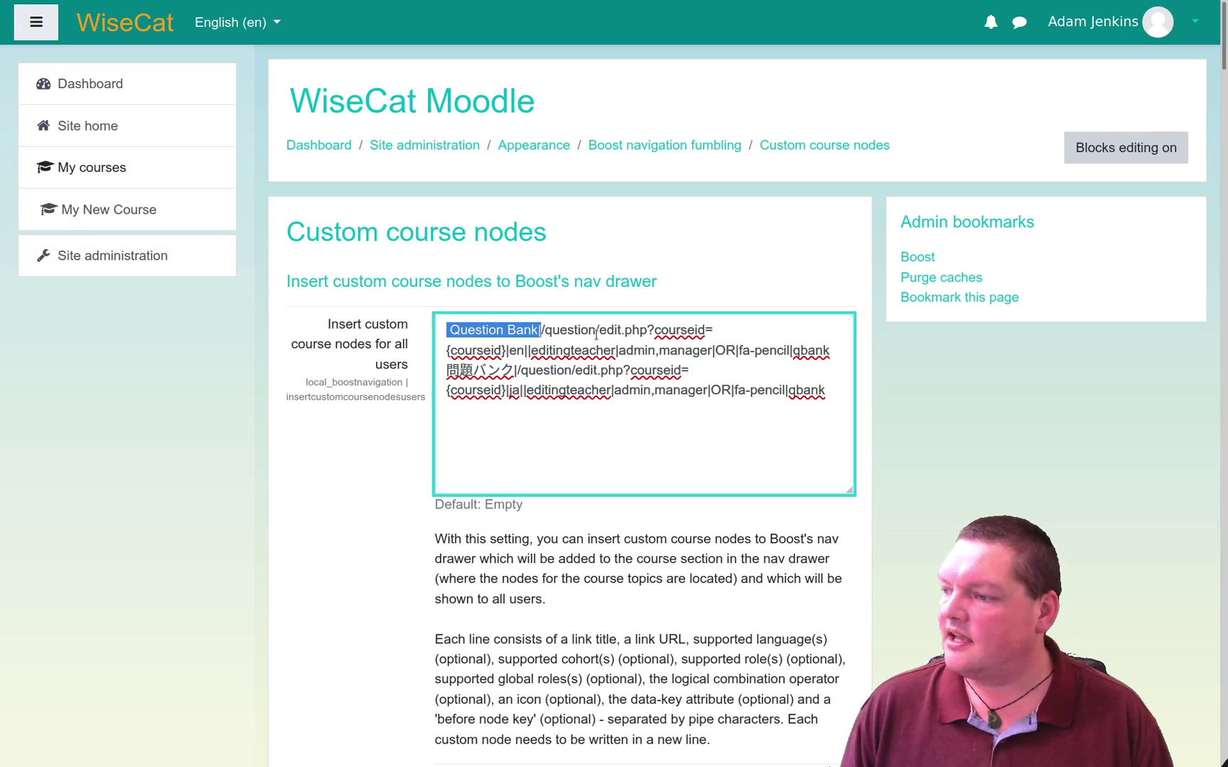
pyautogui.click(550, 331)
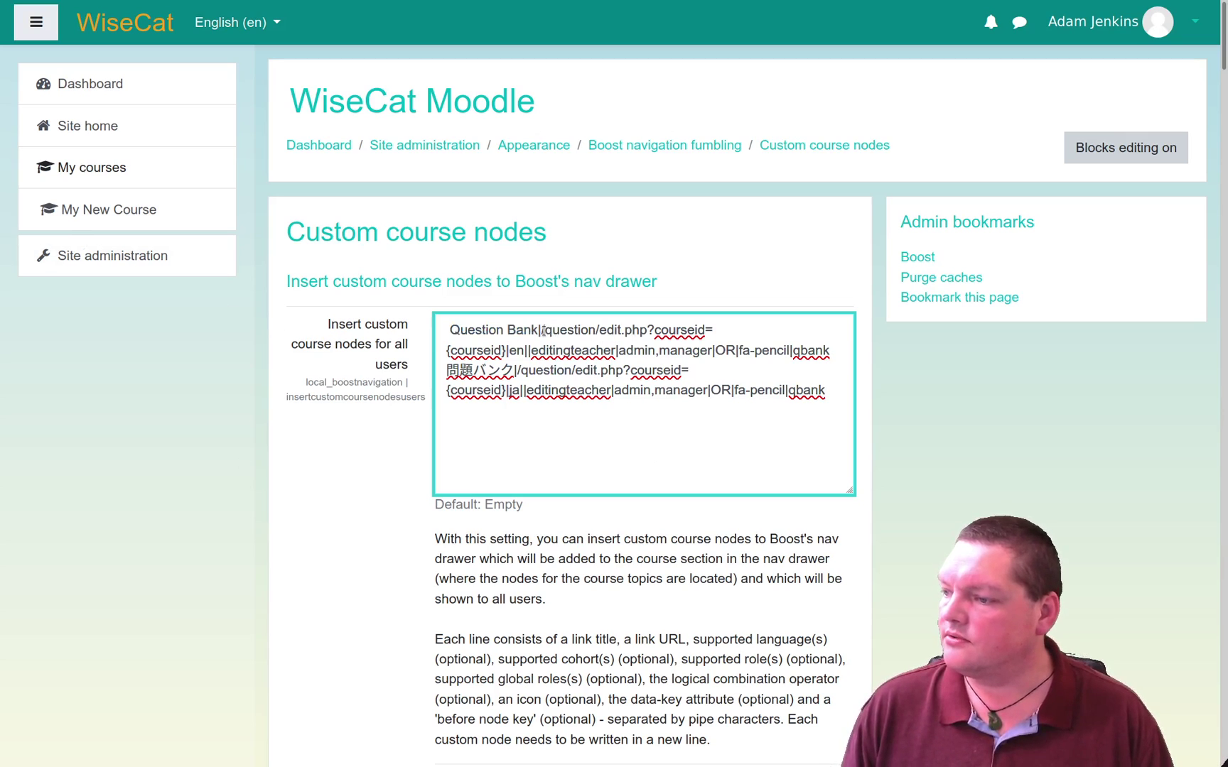
pyautogui.moveTo(542, 331); pyautogui.dragTo(505, 353)
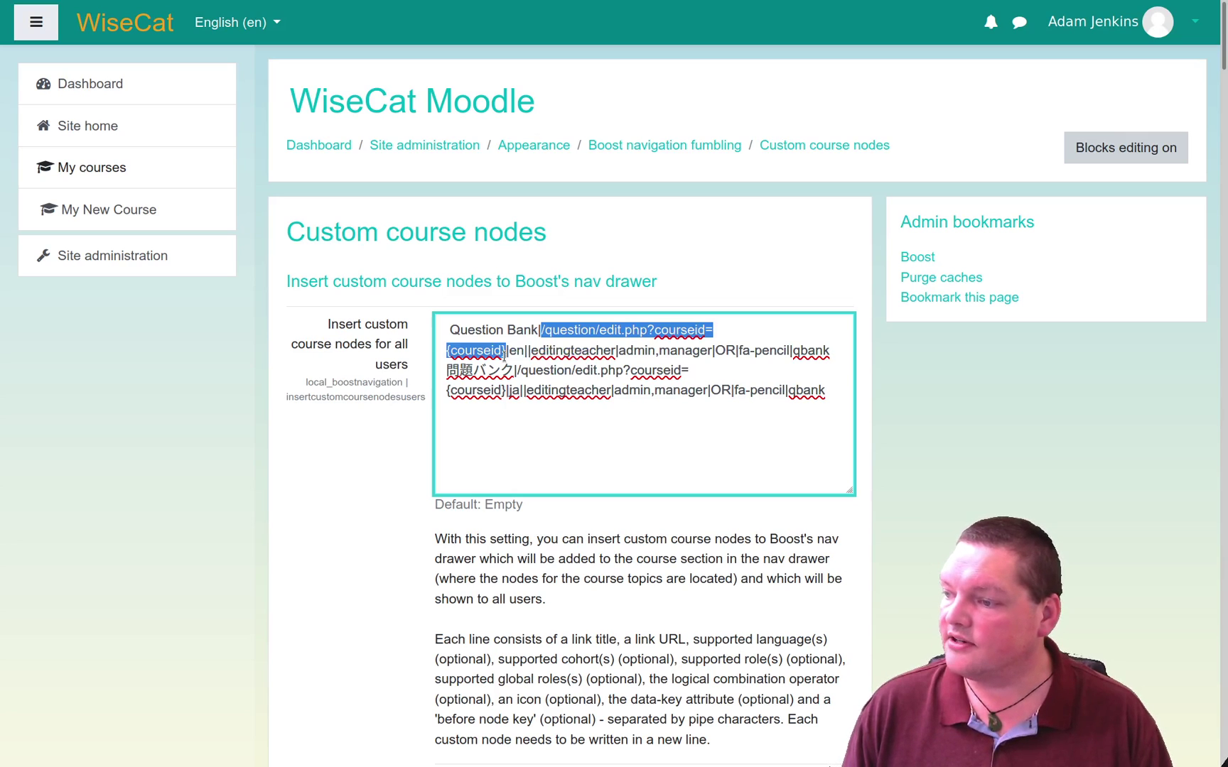
# Hide the drawer and review the {courseid}, en, editingteacher, admin and OR parameters
pyautogui.click(36, 22)
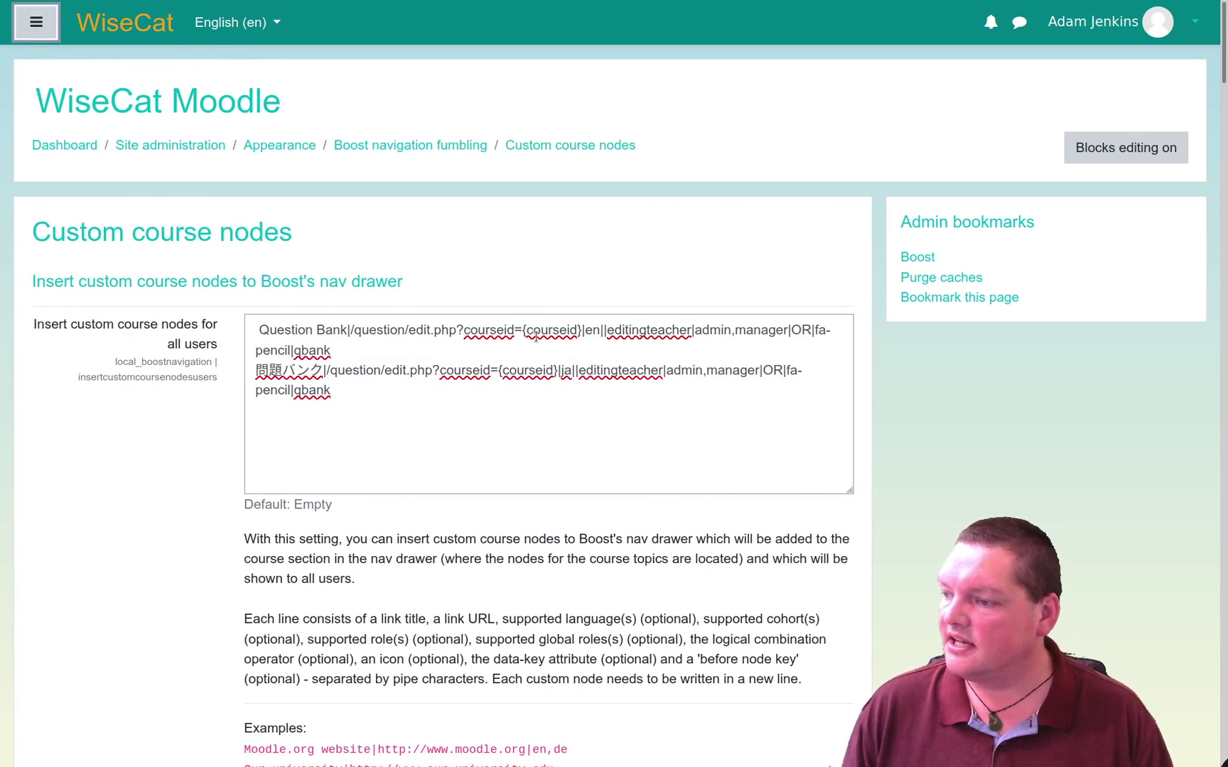
pyautogui.click(579, 332)
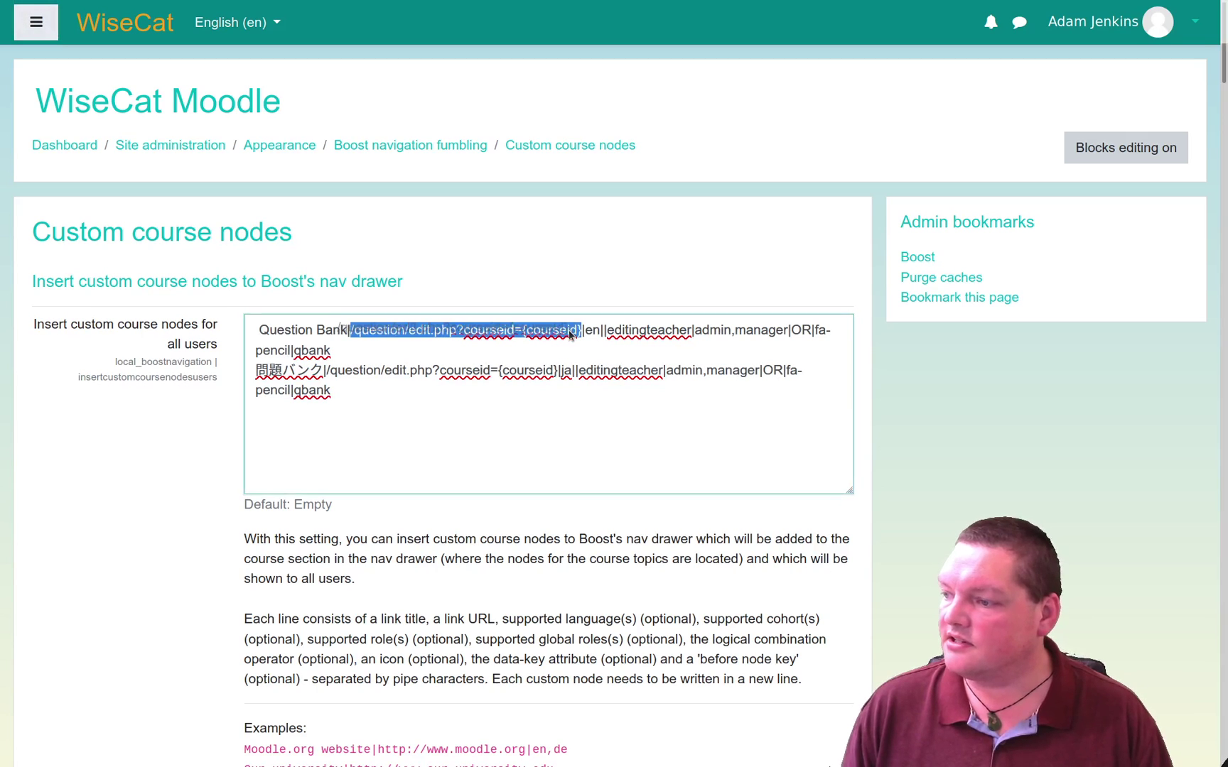
pyautogui.click(580, 330)
pyautogui.moveTo(581, 330); pyautogui.dragTo(521, 336)
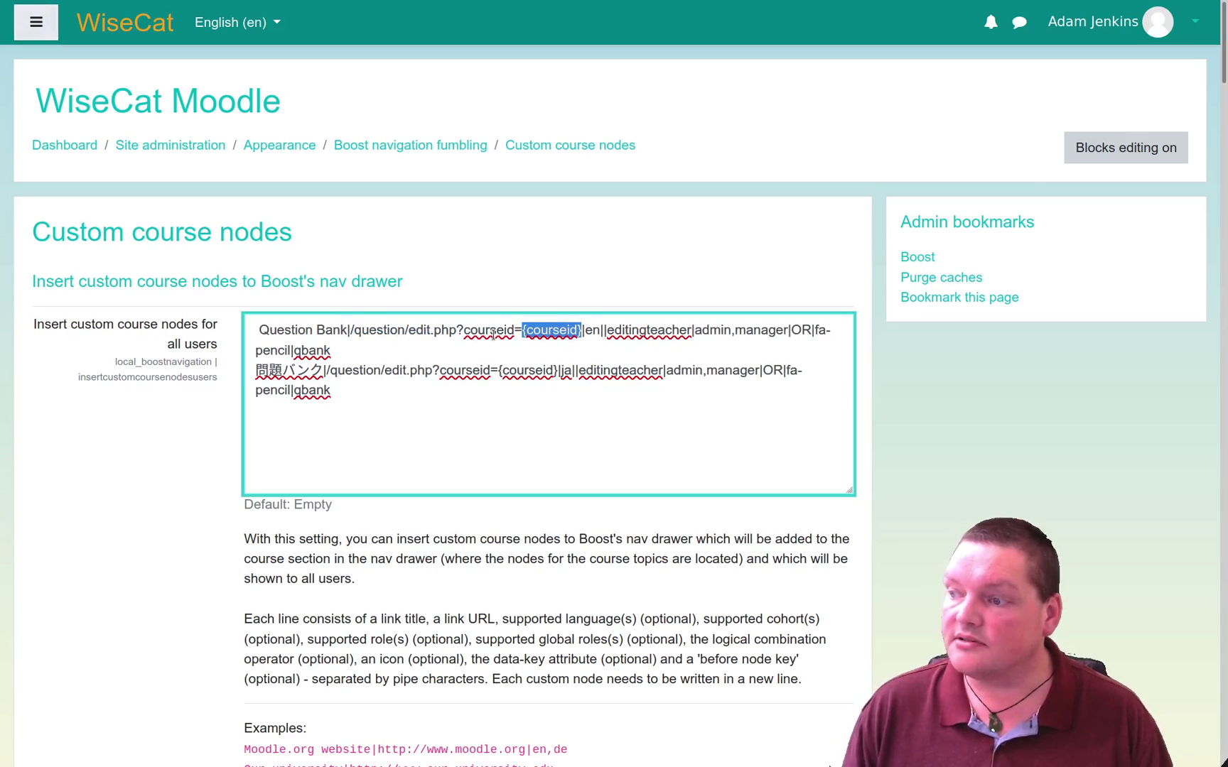
pyautogui.doubleClick(594, 330)
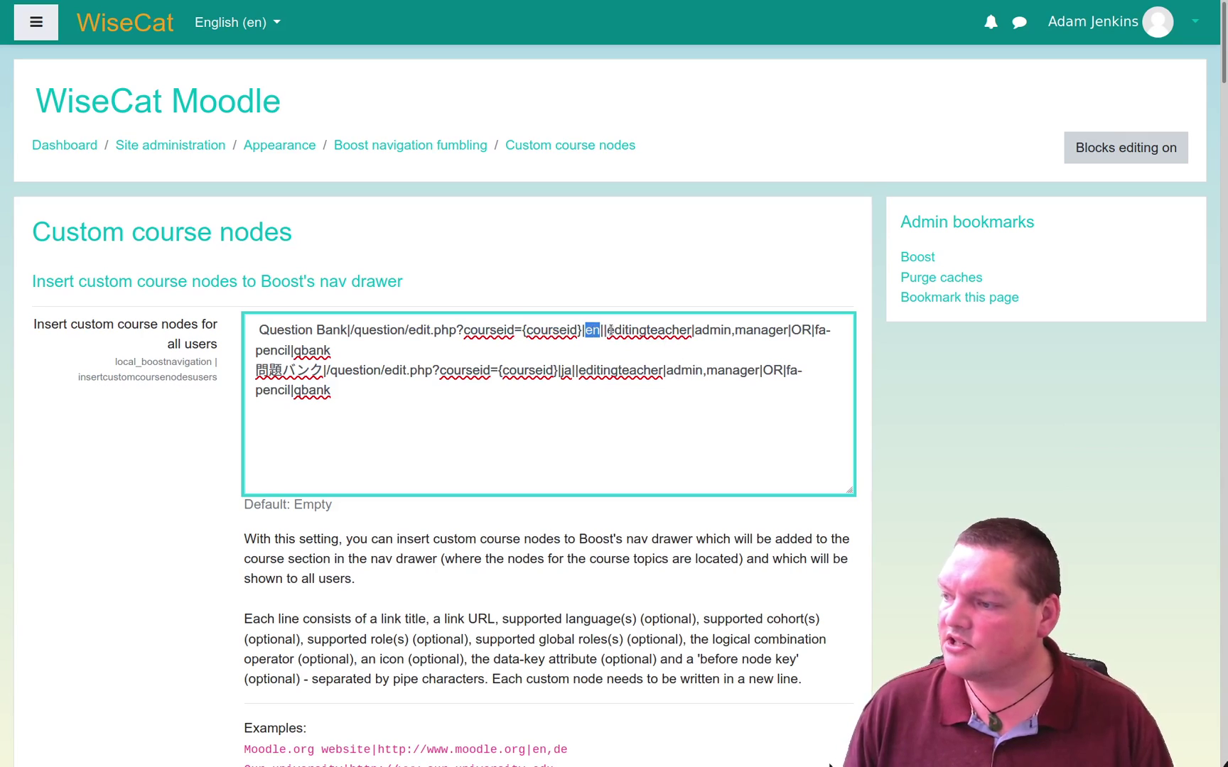
pyautogui.doubleClick(668, 331)
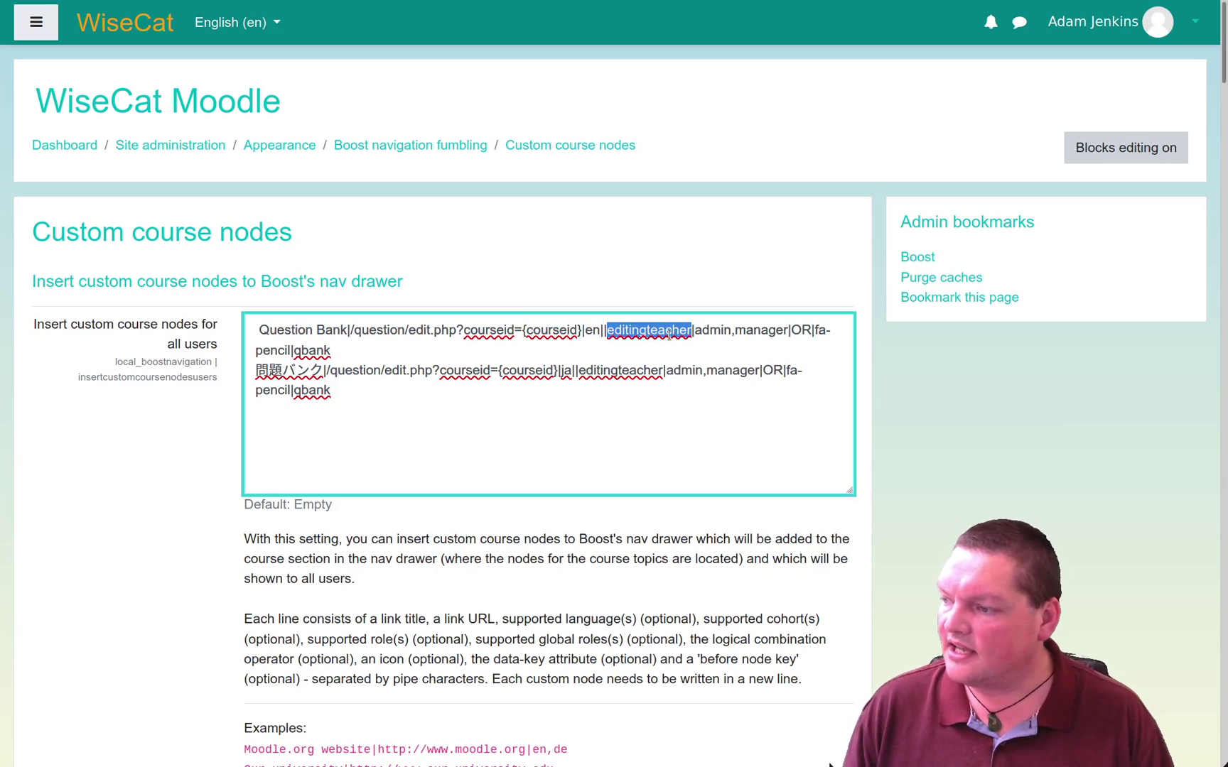
pyautogui.doubleClick(712, 331)
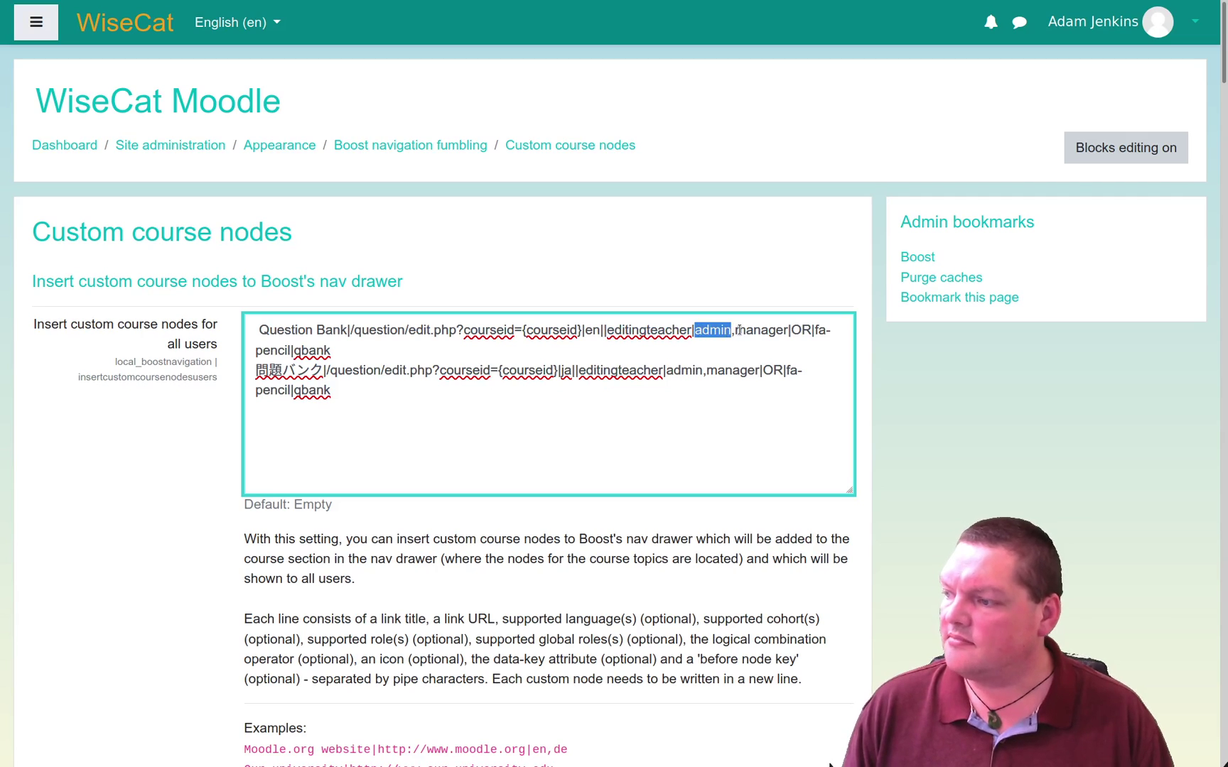
pyautogui.click(754, 331)
pyautogui.doubleClick(800, 331)
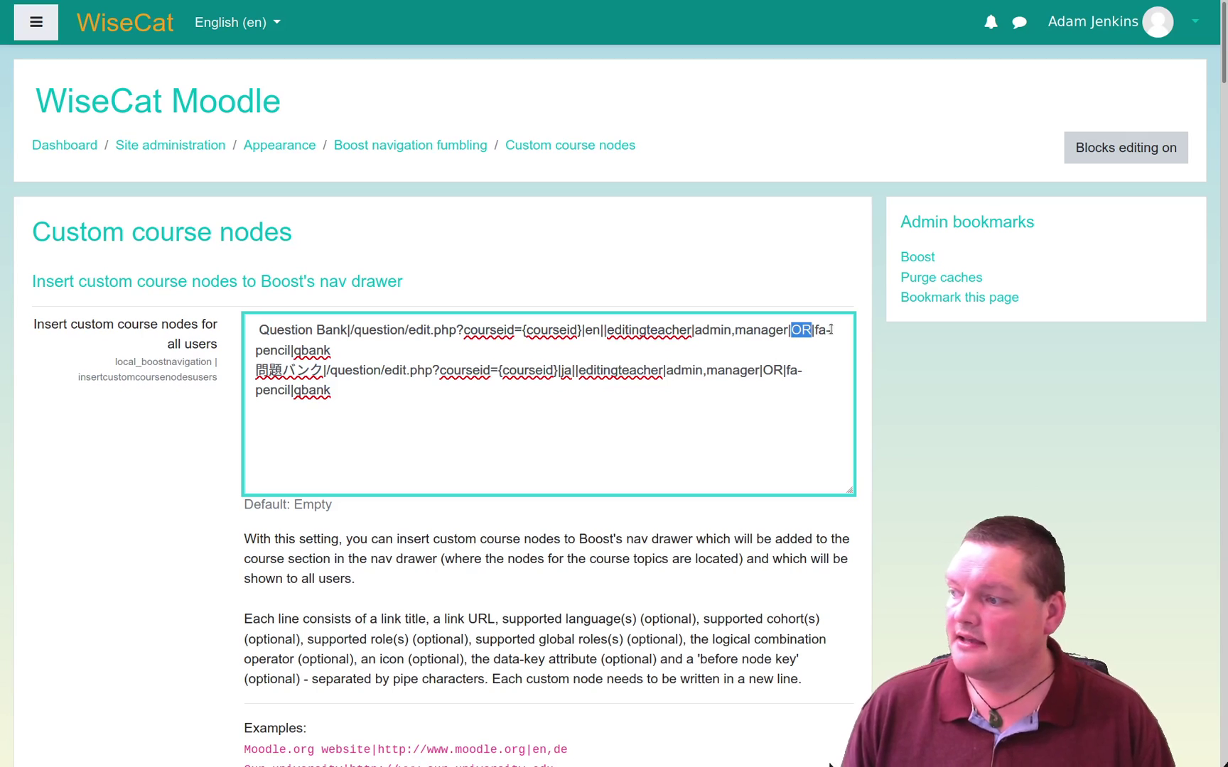
# Review the fa-pencil icon, qbank data key, ja language code and Japanese title 問題バンク
pyautogui.press('Right')
pyautogui.press('Right')
pyautogui.hotkey('shift', 'End')
pyautogui.hotkey('shift', 'Down')
pyautogui.moveTo(758, 343)
pyautogui.mouseDown()
pyautogui.moveTo(425, 359)
pyautogui.moveTo(295, 350)
pyautogui.mouseUp()
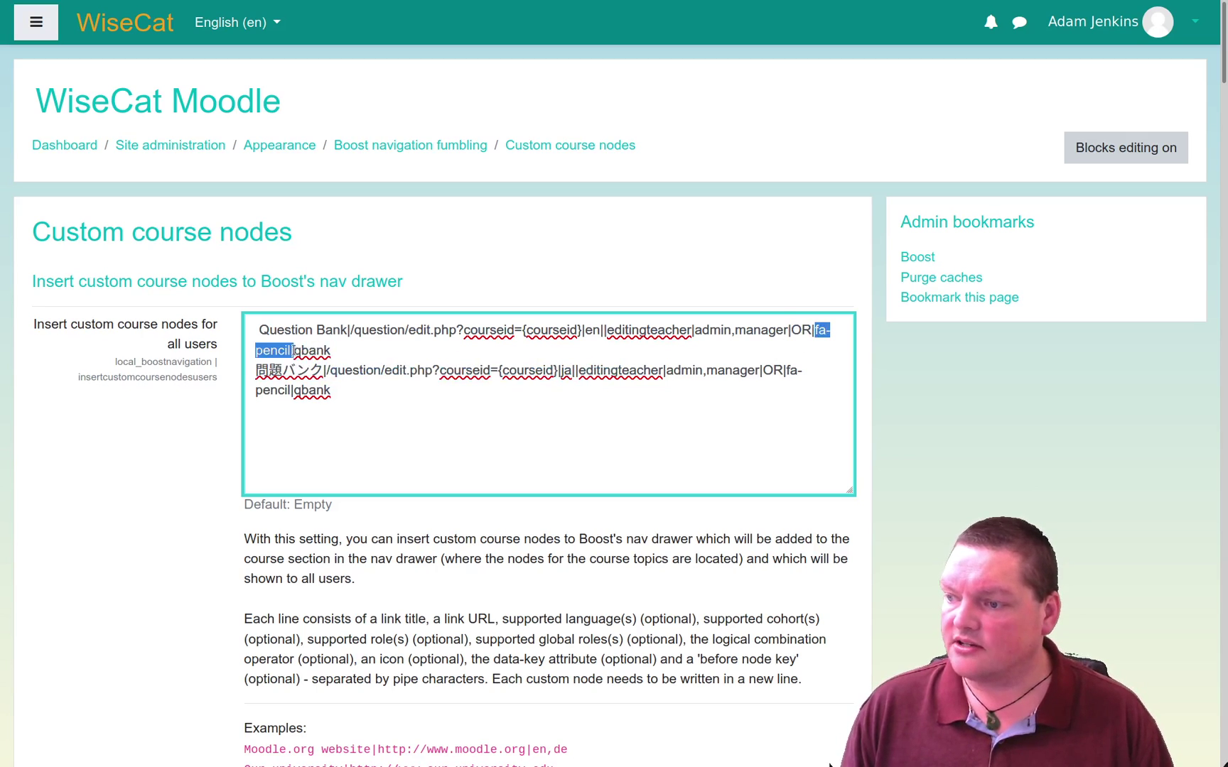
pyautogui.click(304, 382)
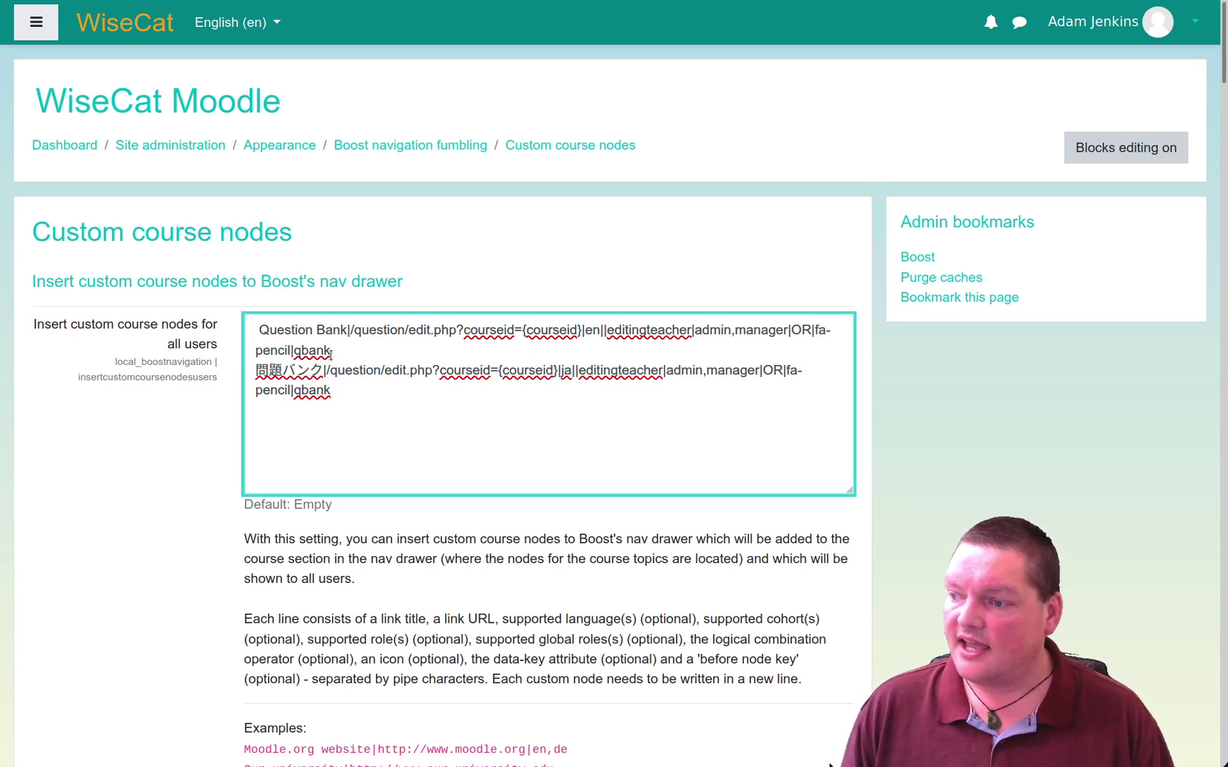
pyautogui.doubleClick(310, 349)
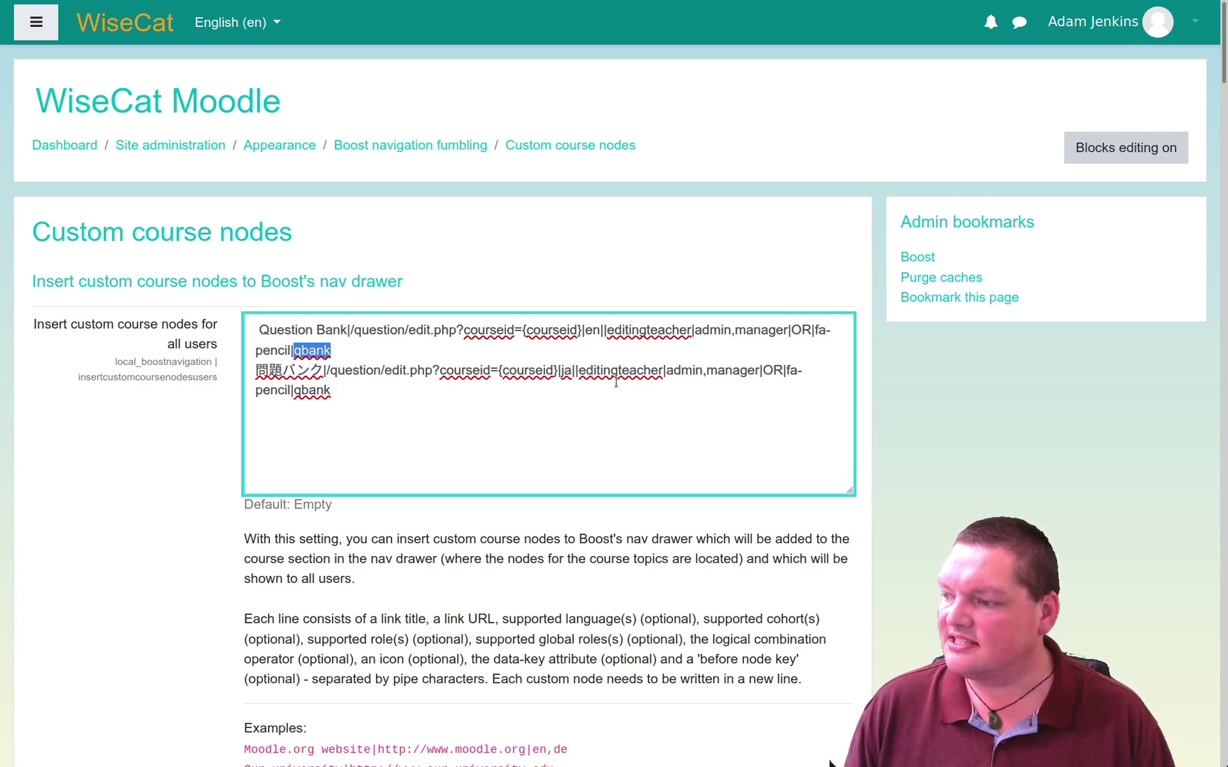
pyautogui.doubleClick(566, 370)
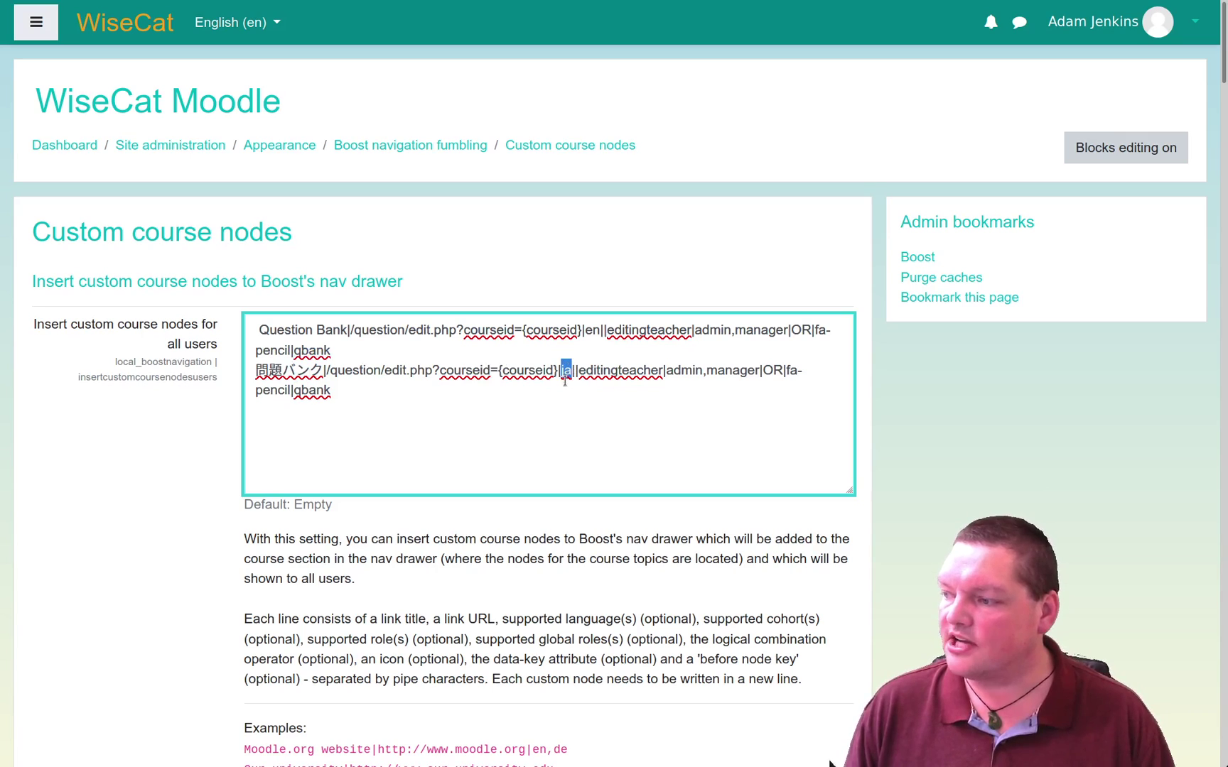
pyautogui.moveTo(324, 370); pyautogui.dragTo(242, 367)
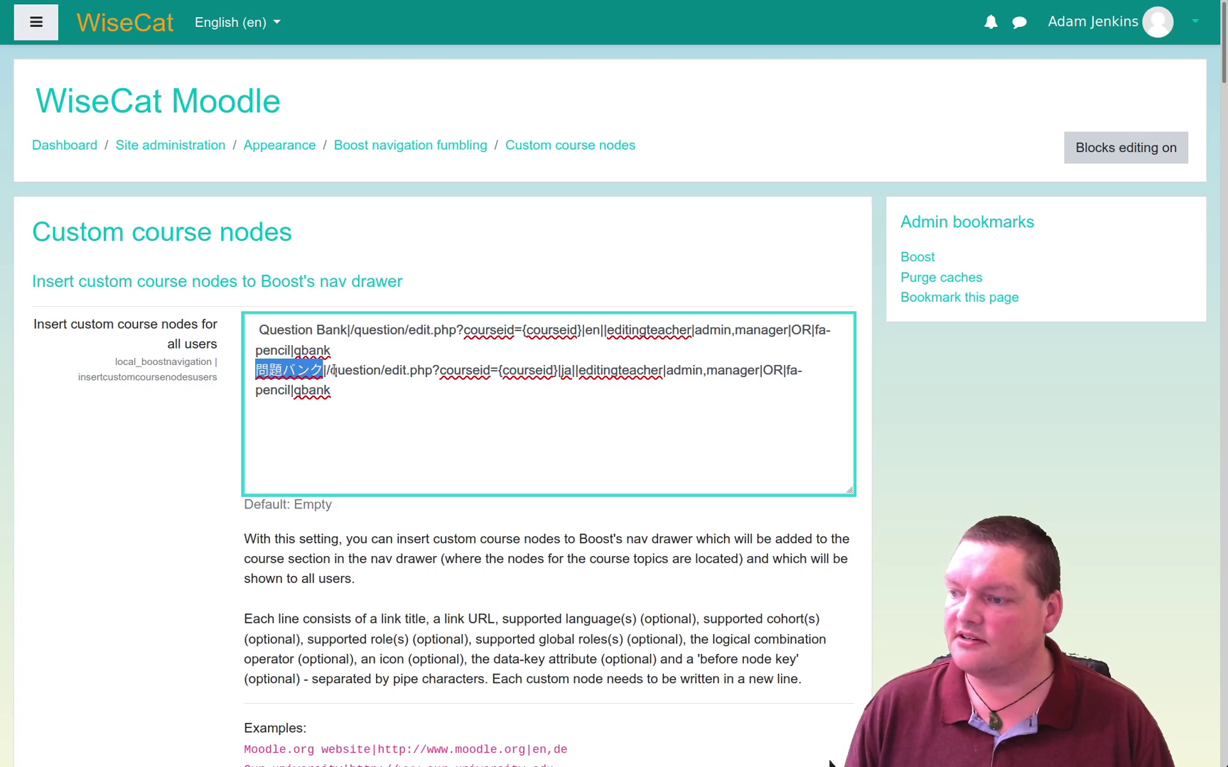
pyautogui.click(166, 465)
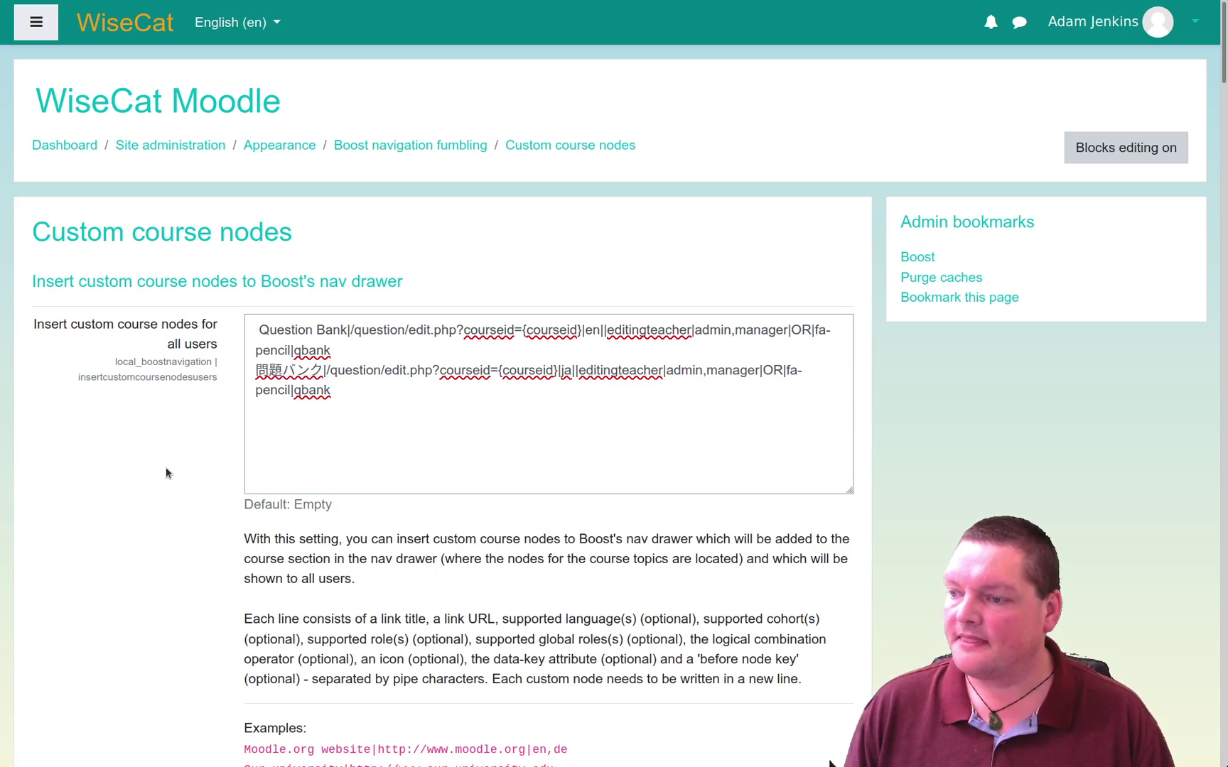
# Save the custom course nodes, then reopen the drawer and go to the Dashboard
pyautogui.scroll(-12, 183, 487)
pyautogui.scroll(-15, 184, 489)
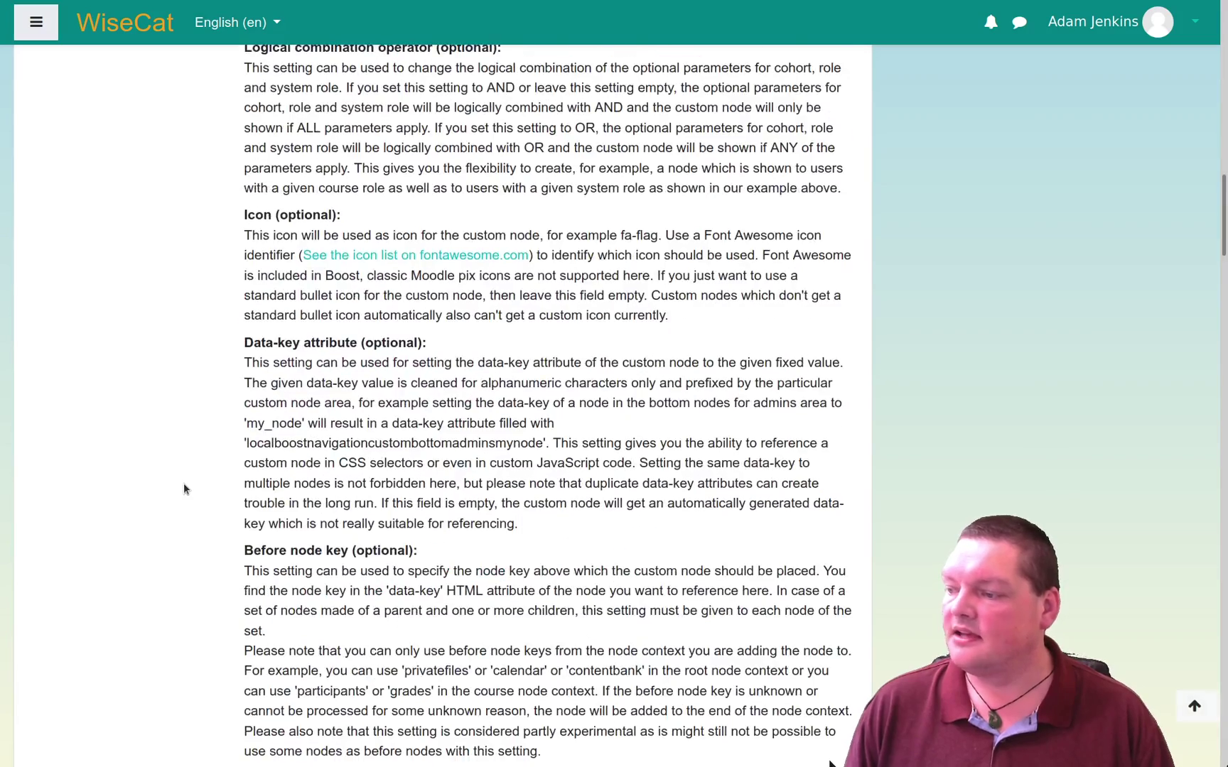
pyautogui.scroll(-7, 1124, 492)
pyautogui.scroll(-12, 546, 424)
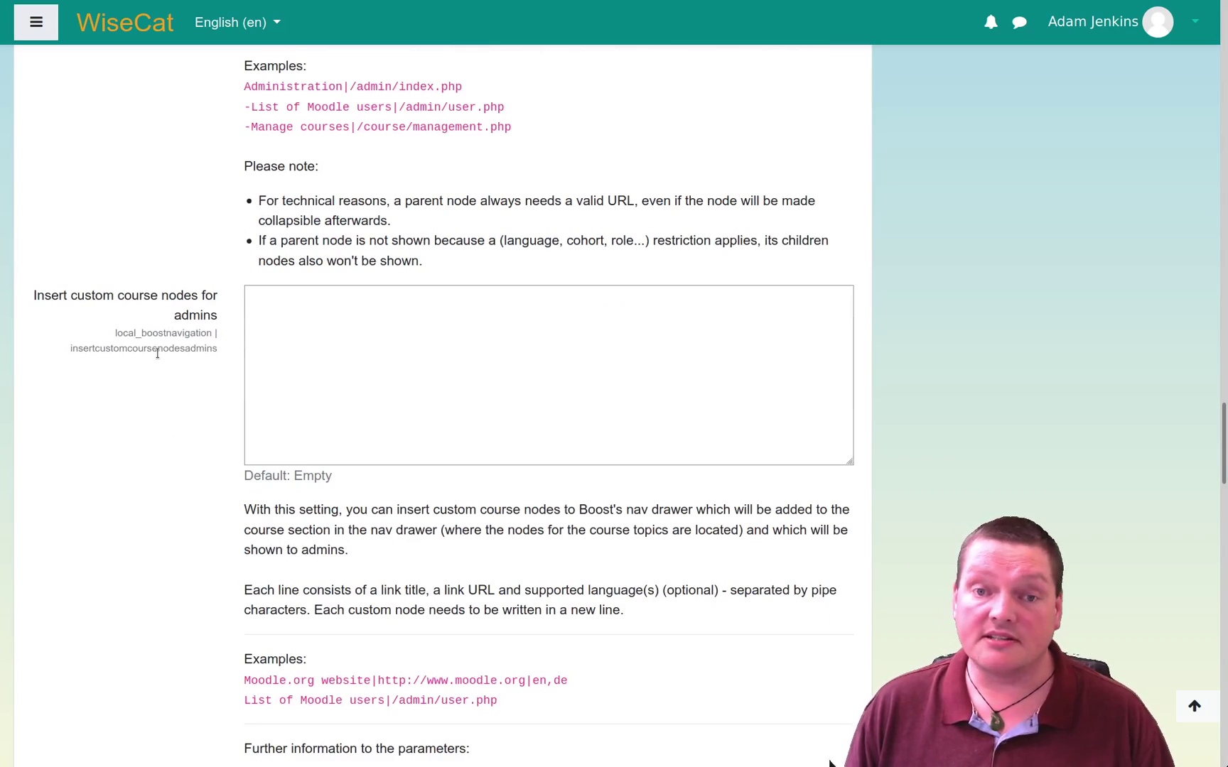
pyautogui.scroll(-20, 814, 454)
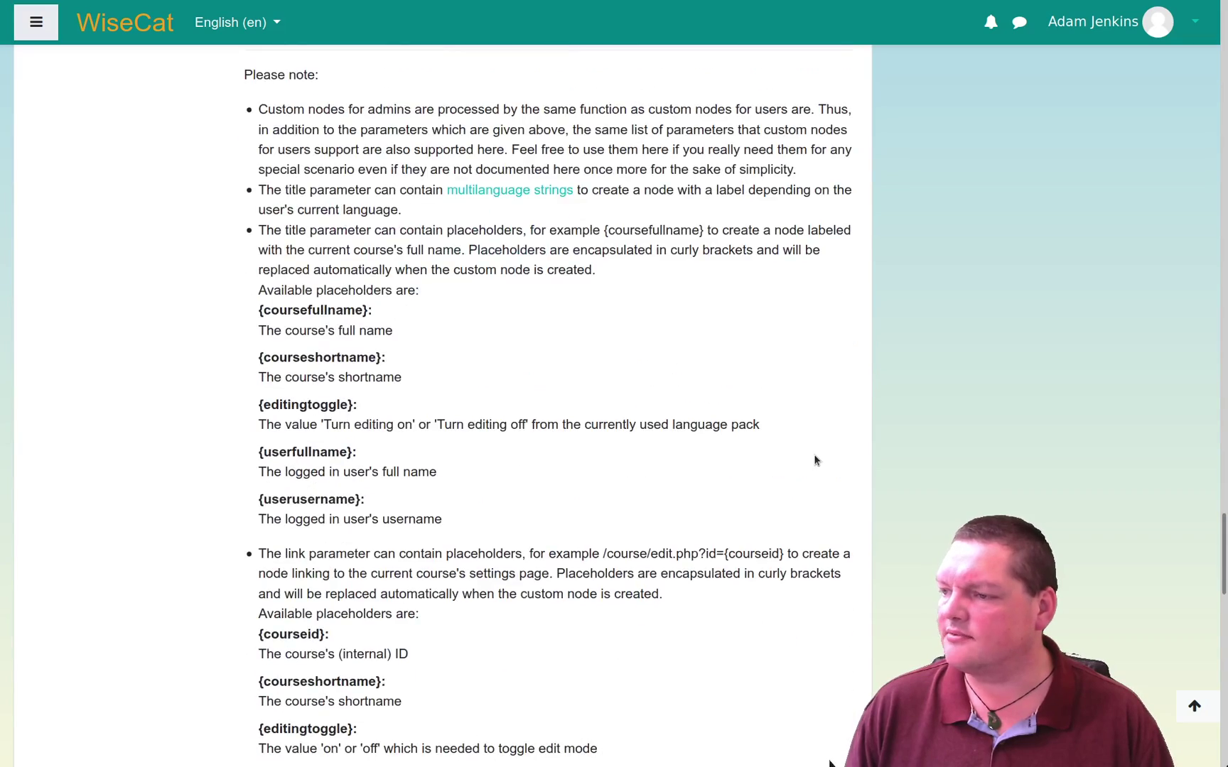
pyautogui.scroll(-12, 811, 454)
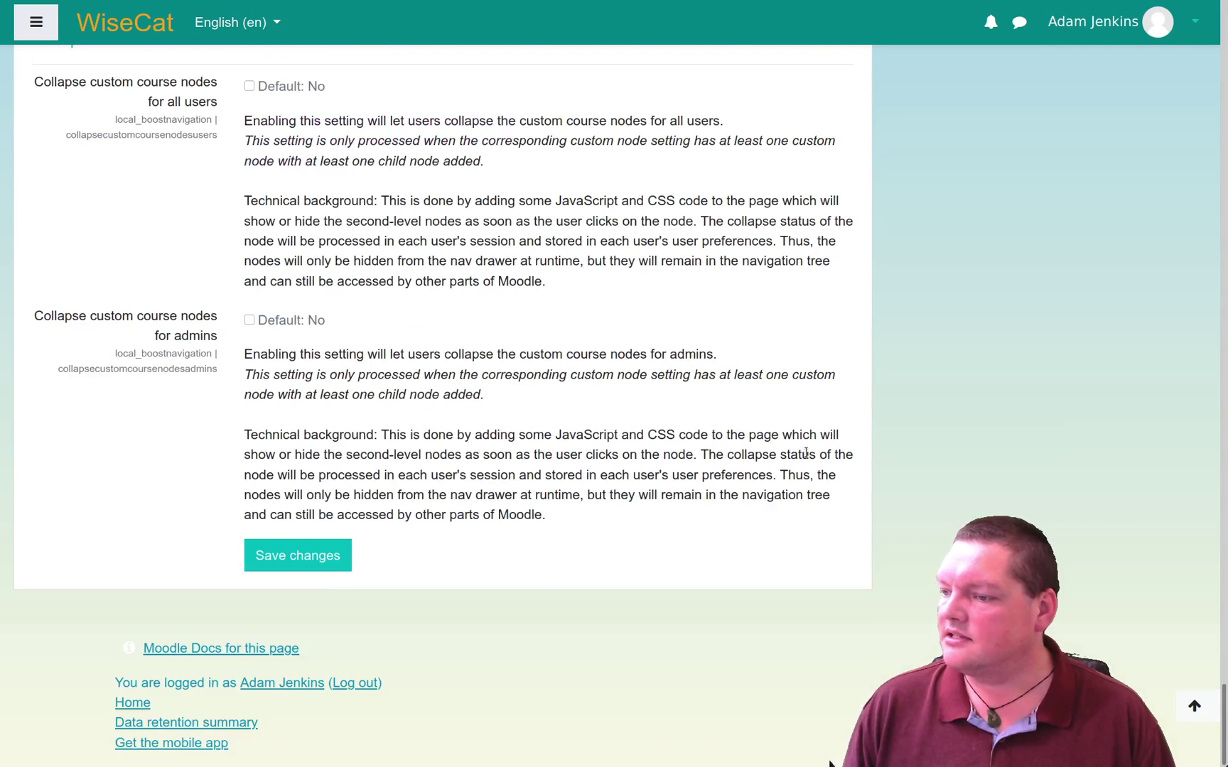
pyautogui.scroll(2, 675, 456)
pyautogui.scroll(-2, 679, 455)
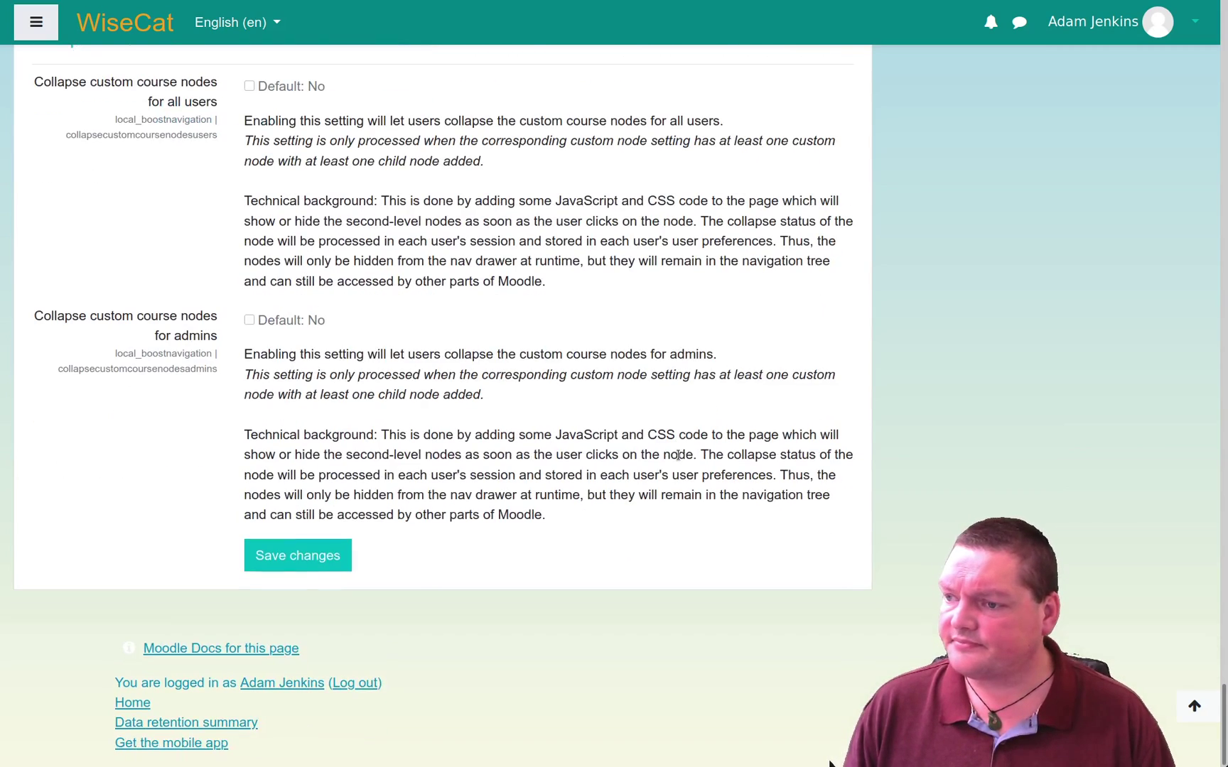
pyautogui.click(321, 561)
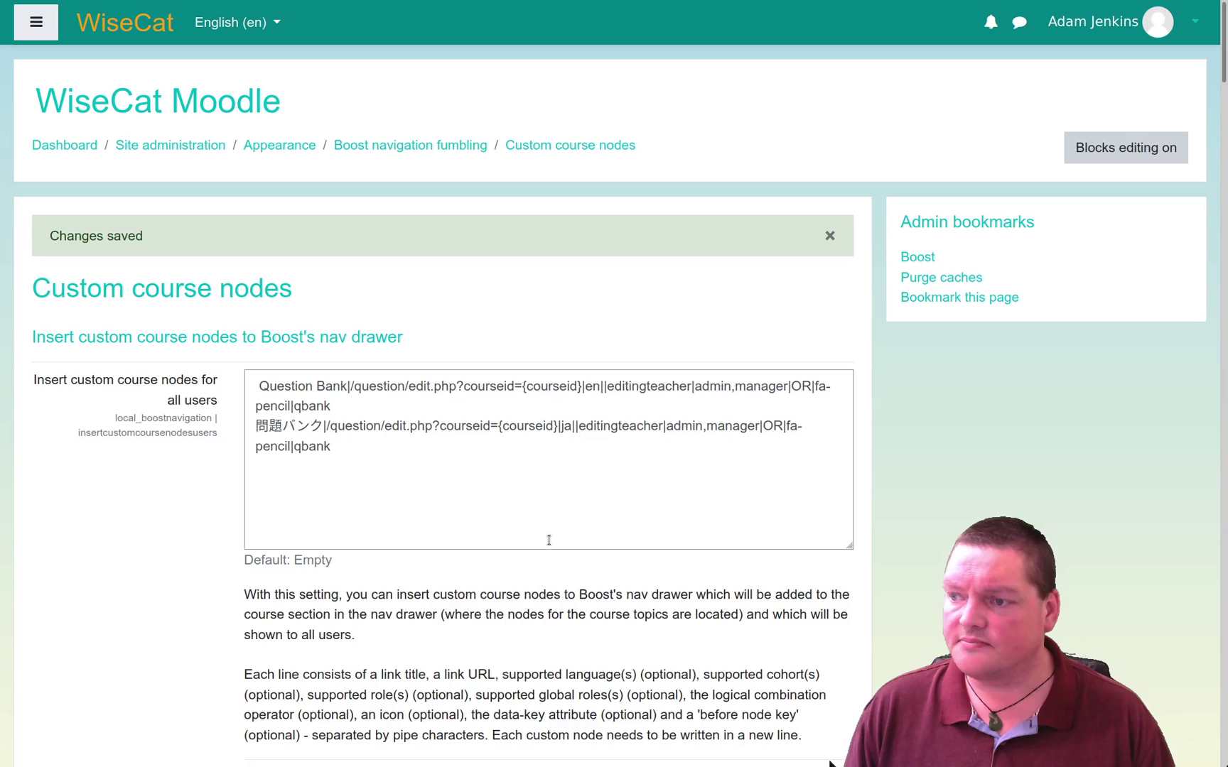
pyautogui.click(36, 24)
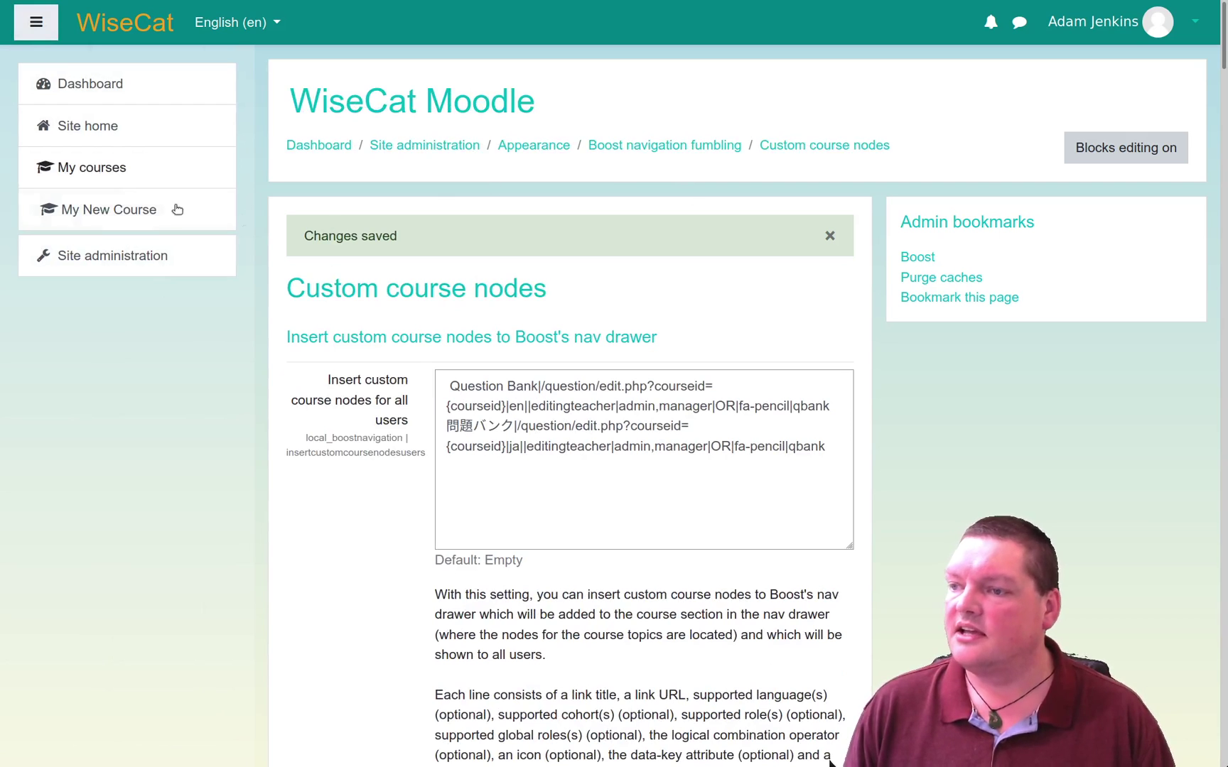
pyautogui.click(99, 103)
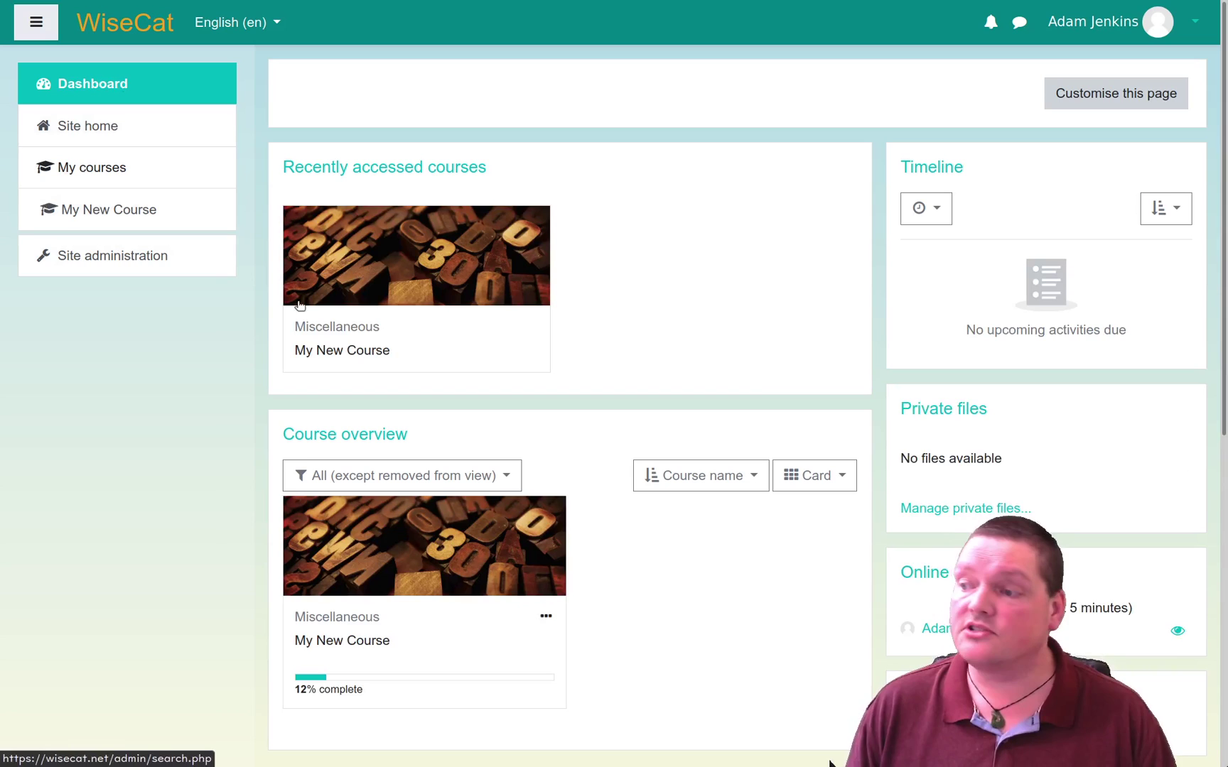
# Open My New Course, check its new Question Bank node, then go to Site administration
pyautogui.click(355, 266)
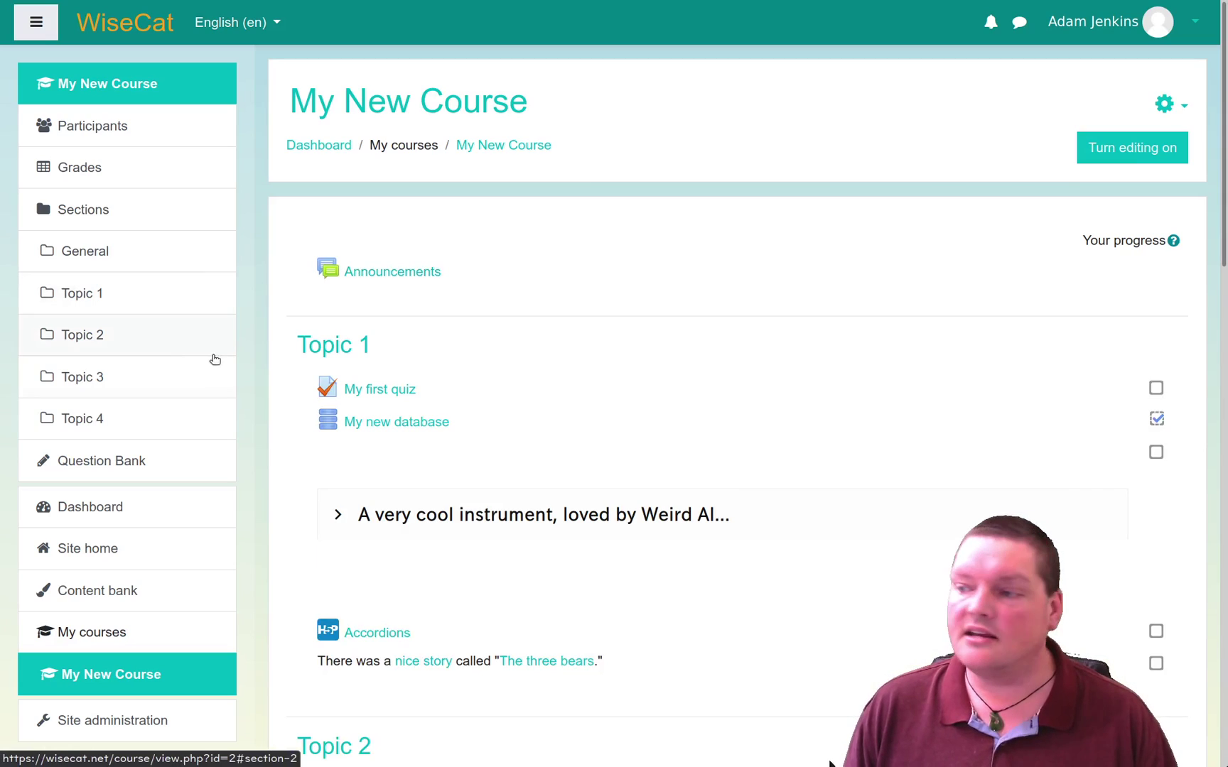
pyautogui.click(90, 472)
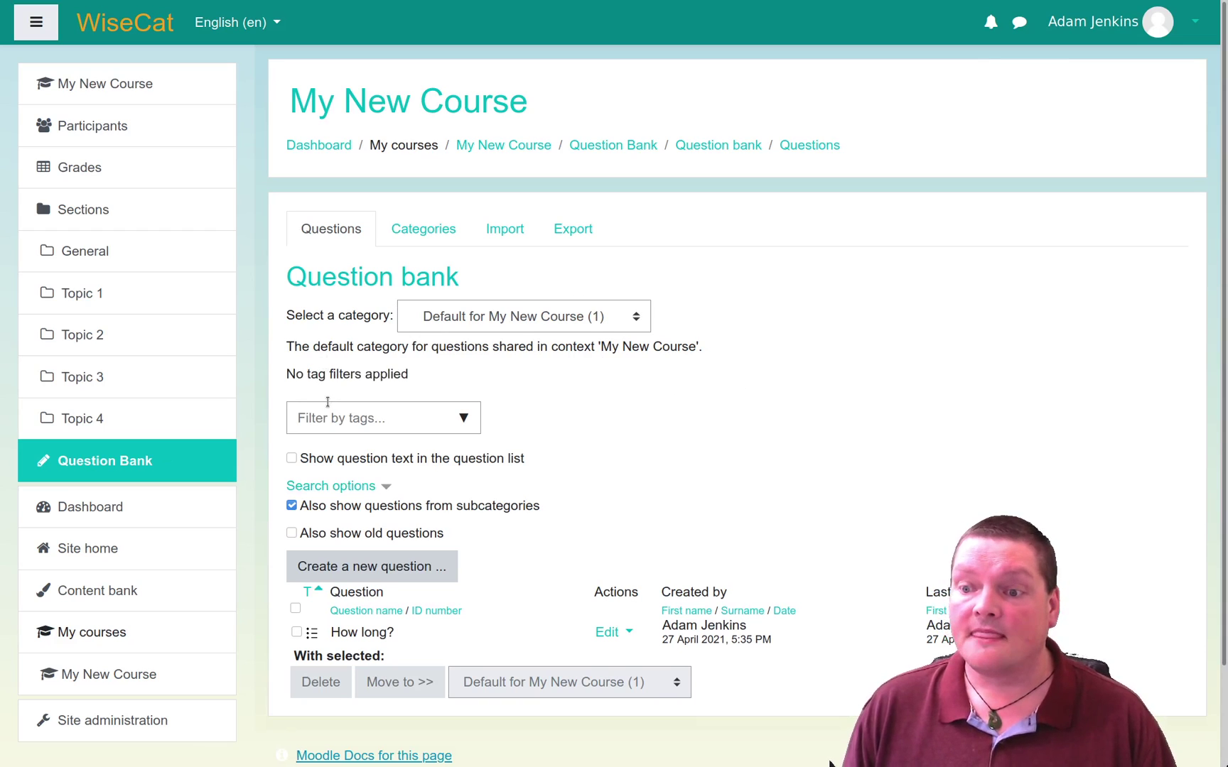
pyautogui.click(113, 85)
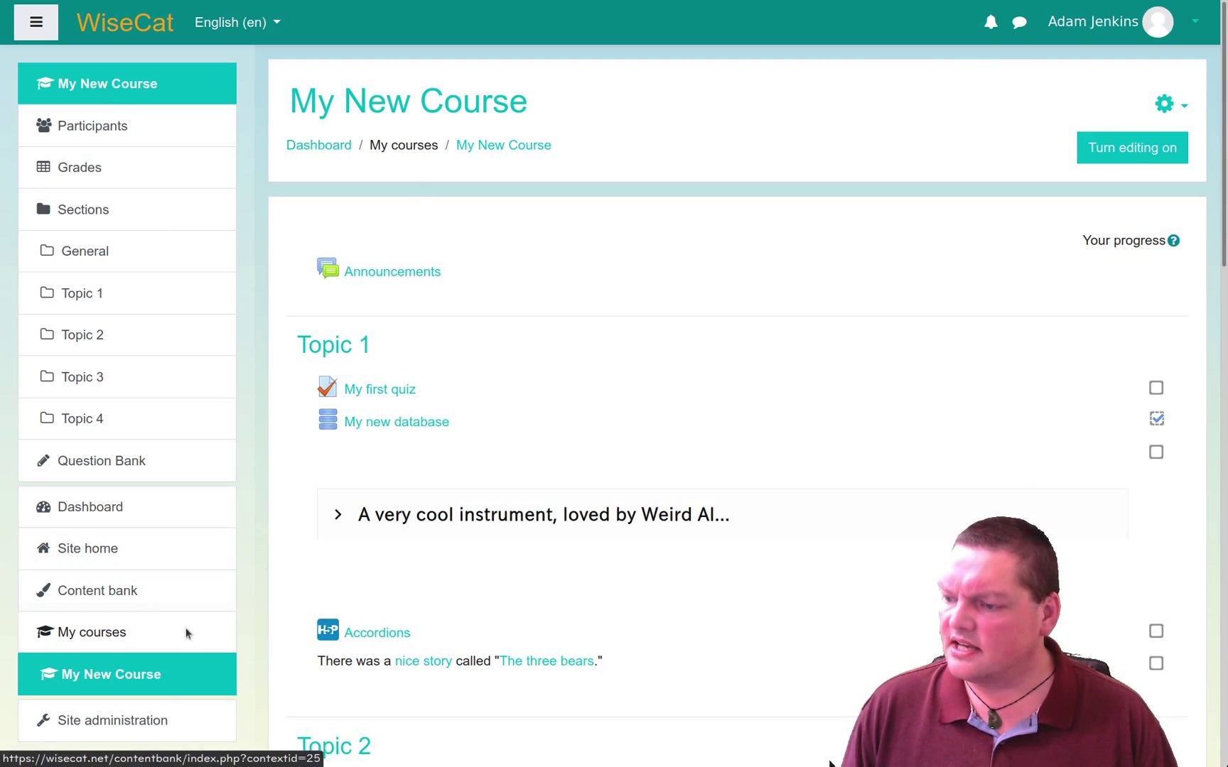
pyautogui.click(157, 720)
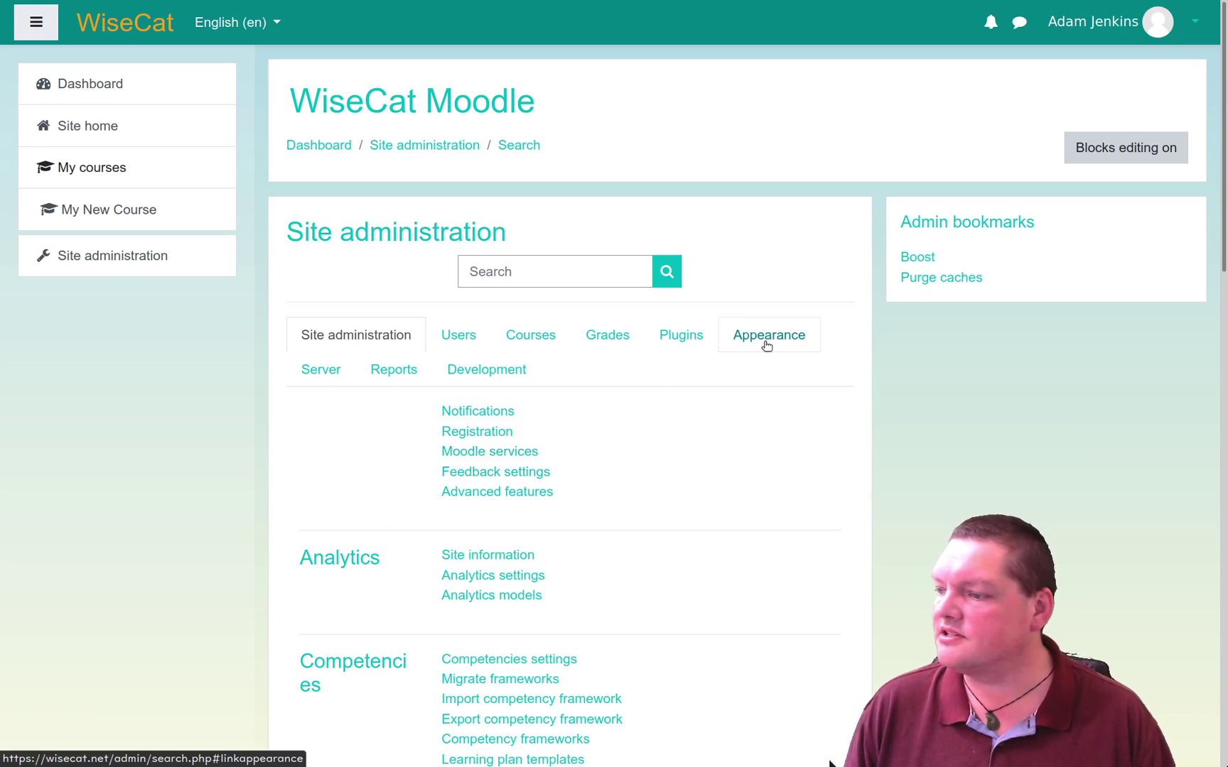
# Open the Custom bottom nodes settings and place the cursor in the admins' bottom nodes field
pyautogui.click(741, 340)
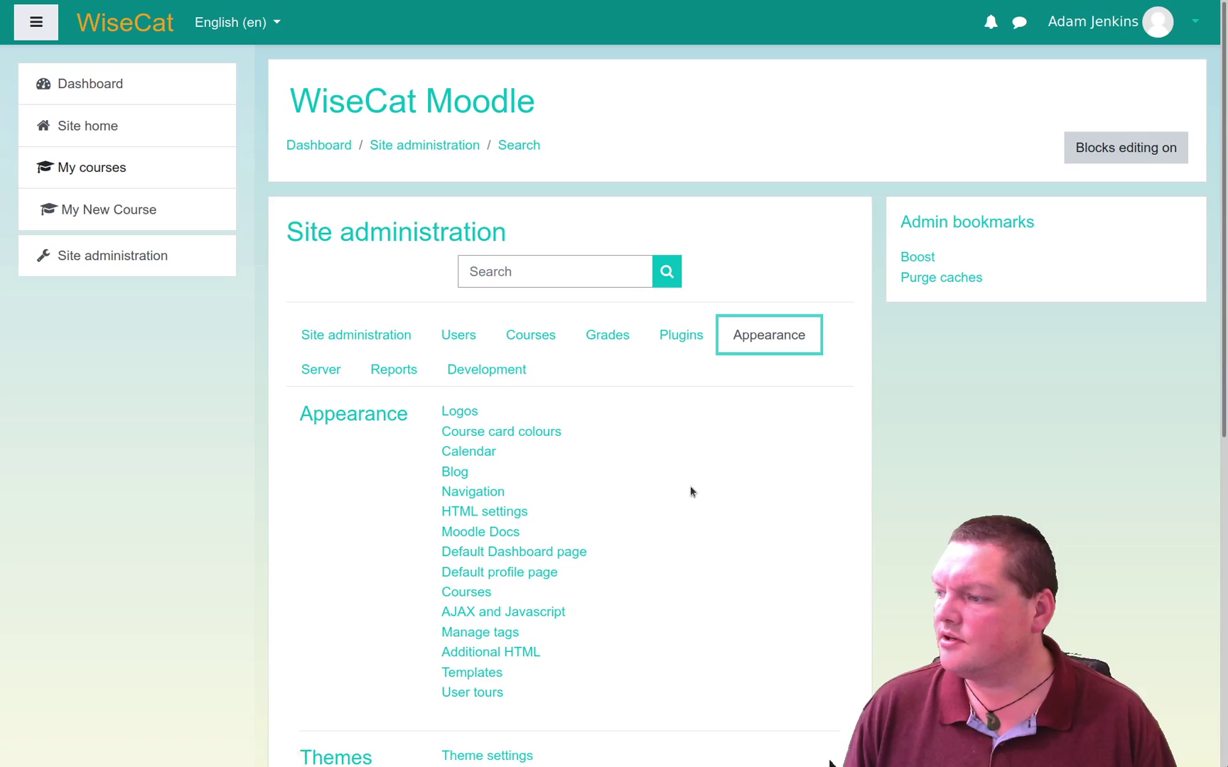
pyautogui.scroll(-7, 690, 491)
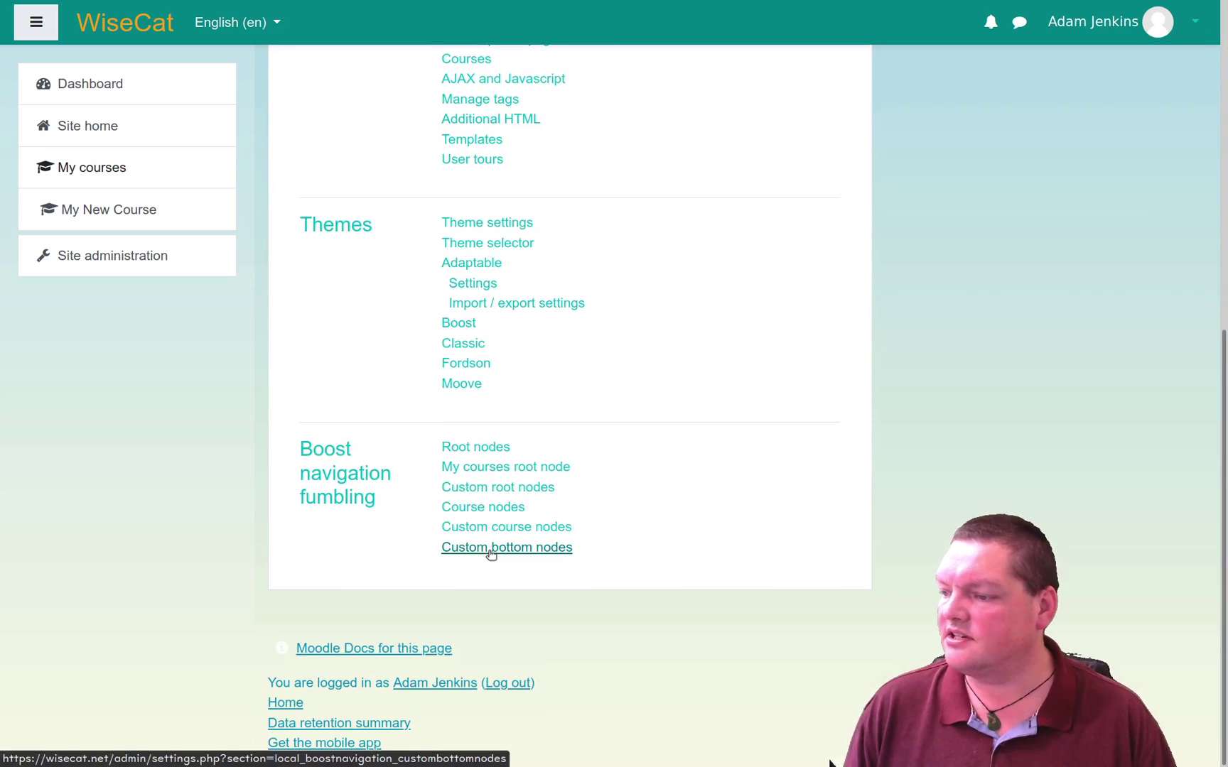
pyautogui.click(490, 549)
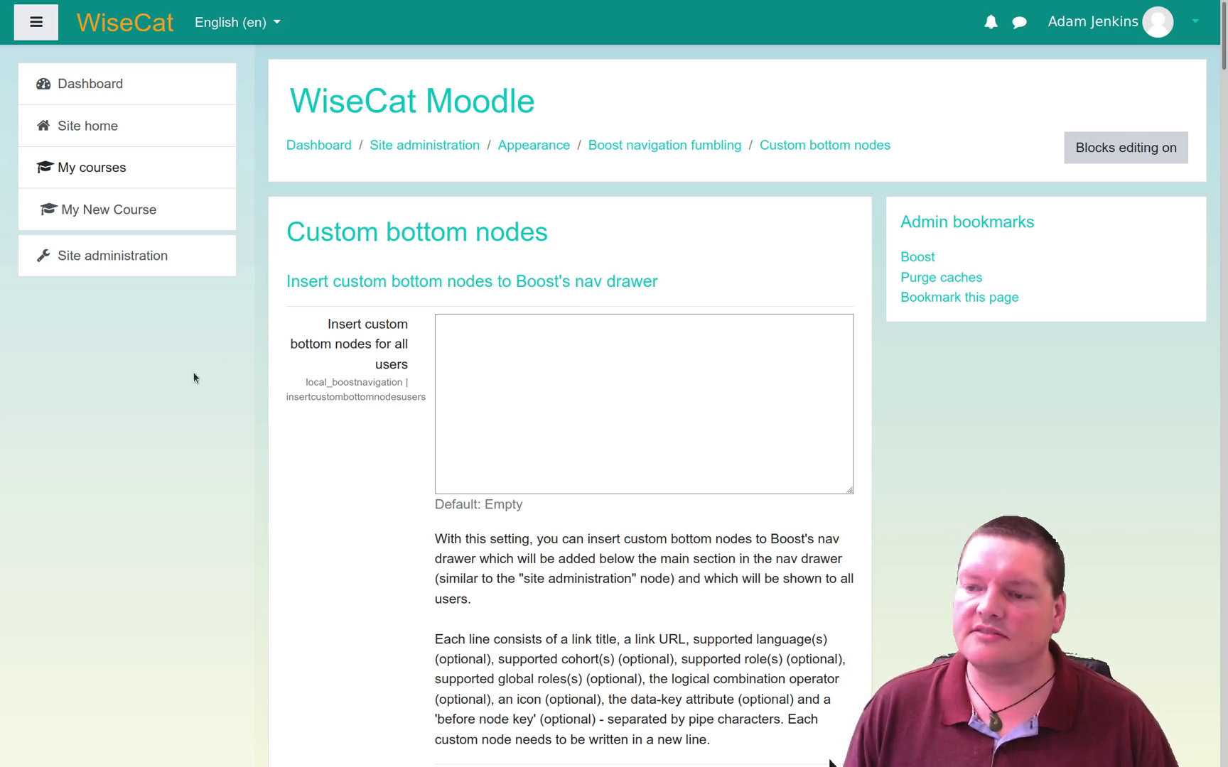
pyautogui.scroll(-20, 350, 609)
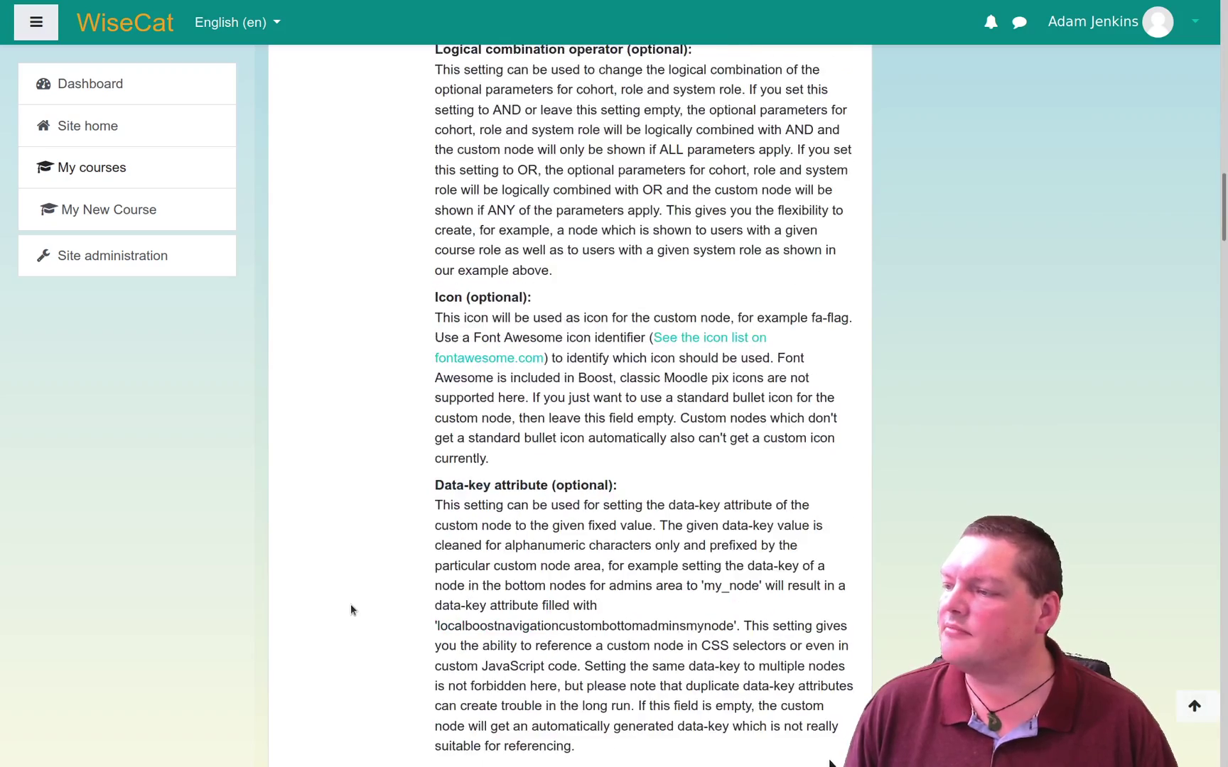
pyautogui.scroll(-20, 351, 609)
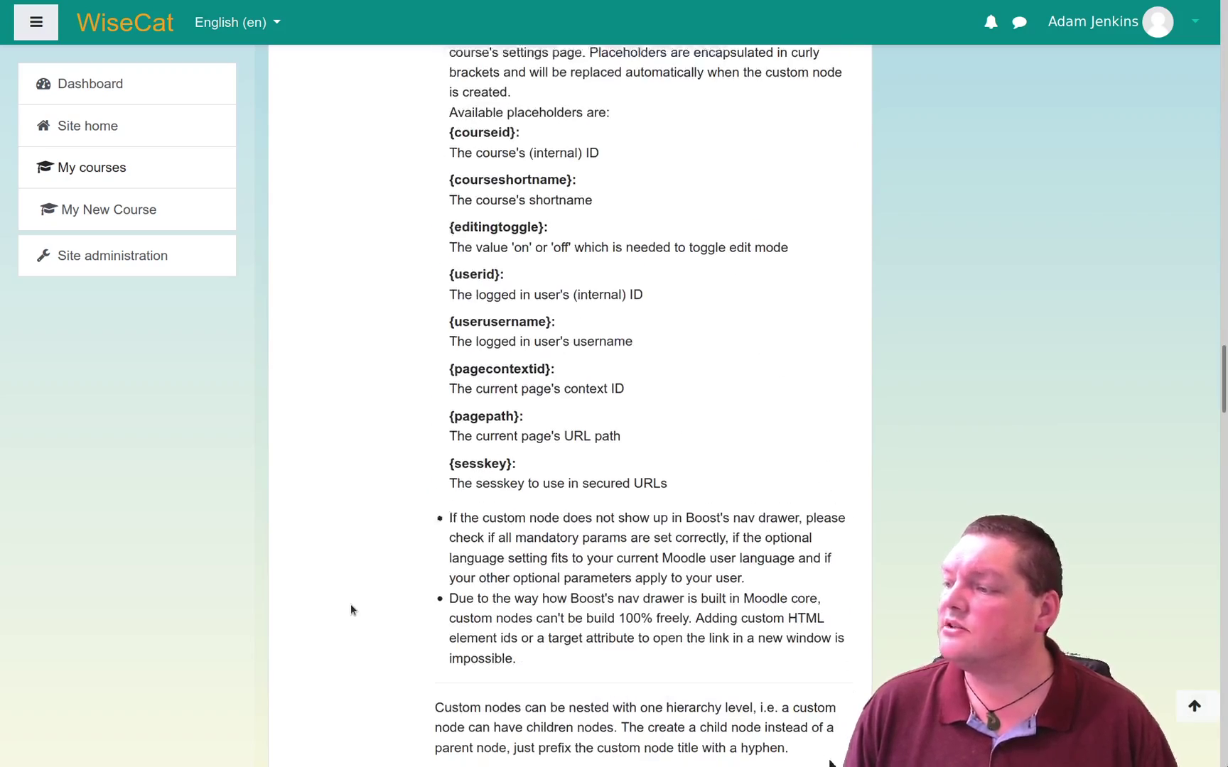
pyautogui.scroll(-10, 350, 610)
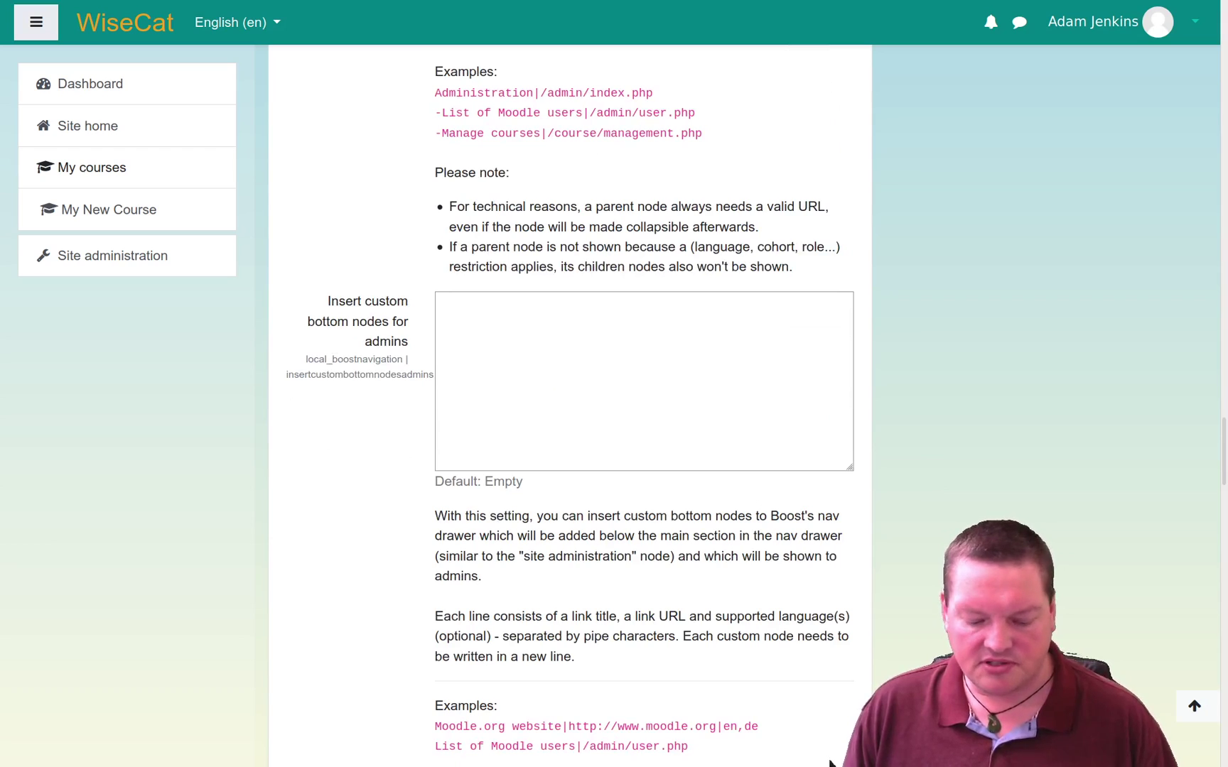
pyautogui.click(558, 374)
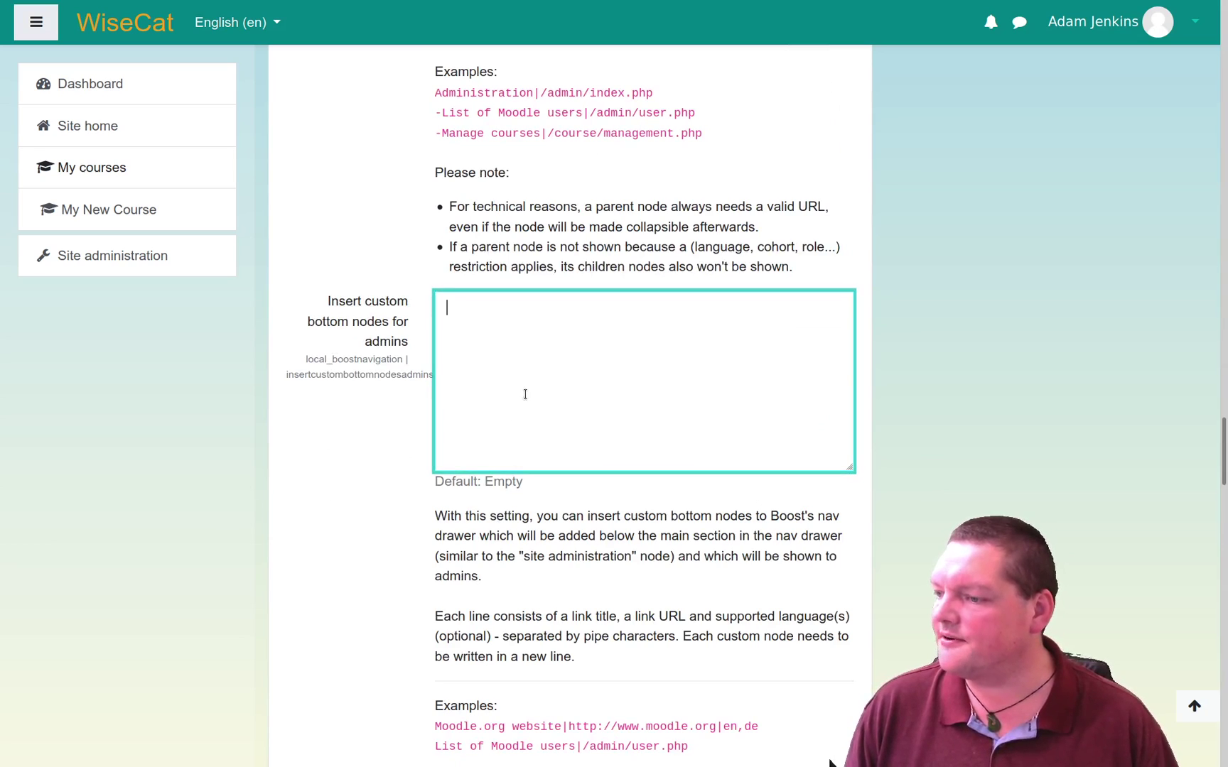
# Paste the Browse Users, Cohorts and Upload Users node lines for admins and save
pyautogui.write('Browse Users|/admin/user.php|en|||||fa-user Cohorts|/cohort/index.php|en|||||fa-users Upload Users|/admin/tool/uploaduser/index.php|en|||||fa-upload')
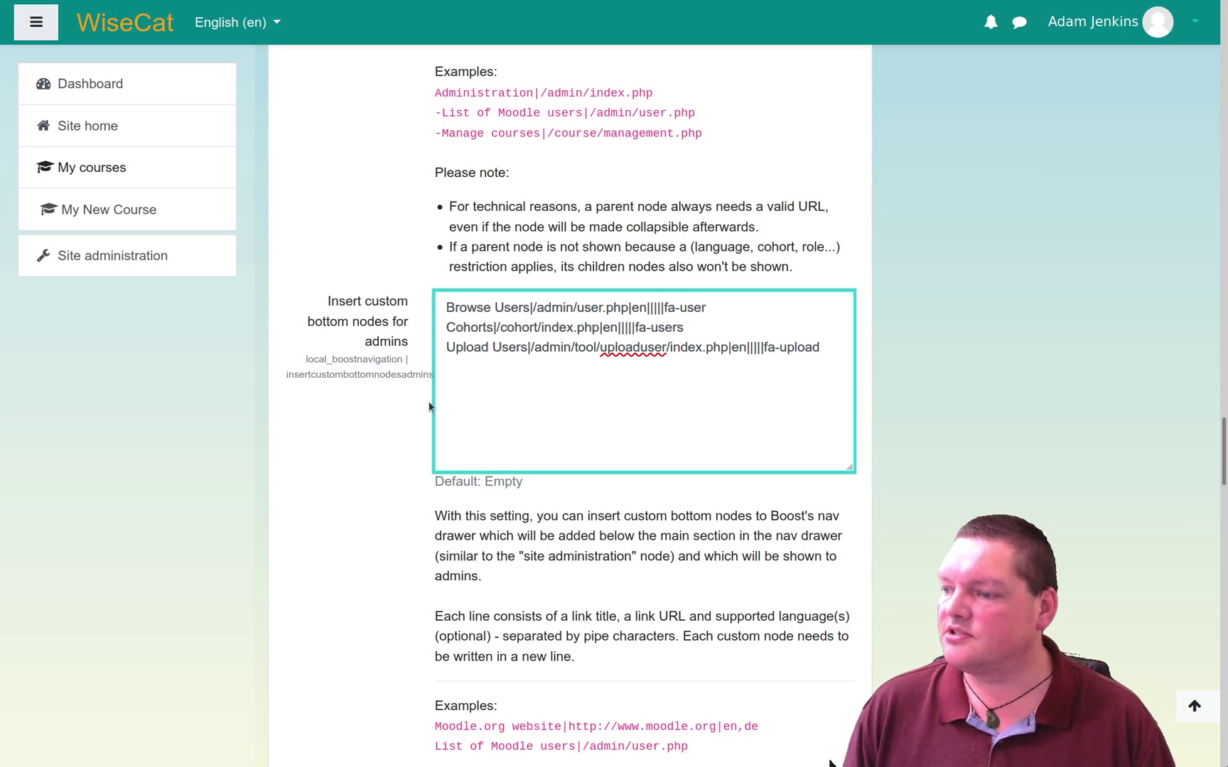
pyautogui.doubleClick(384, 341)
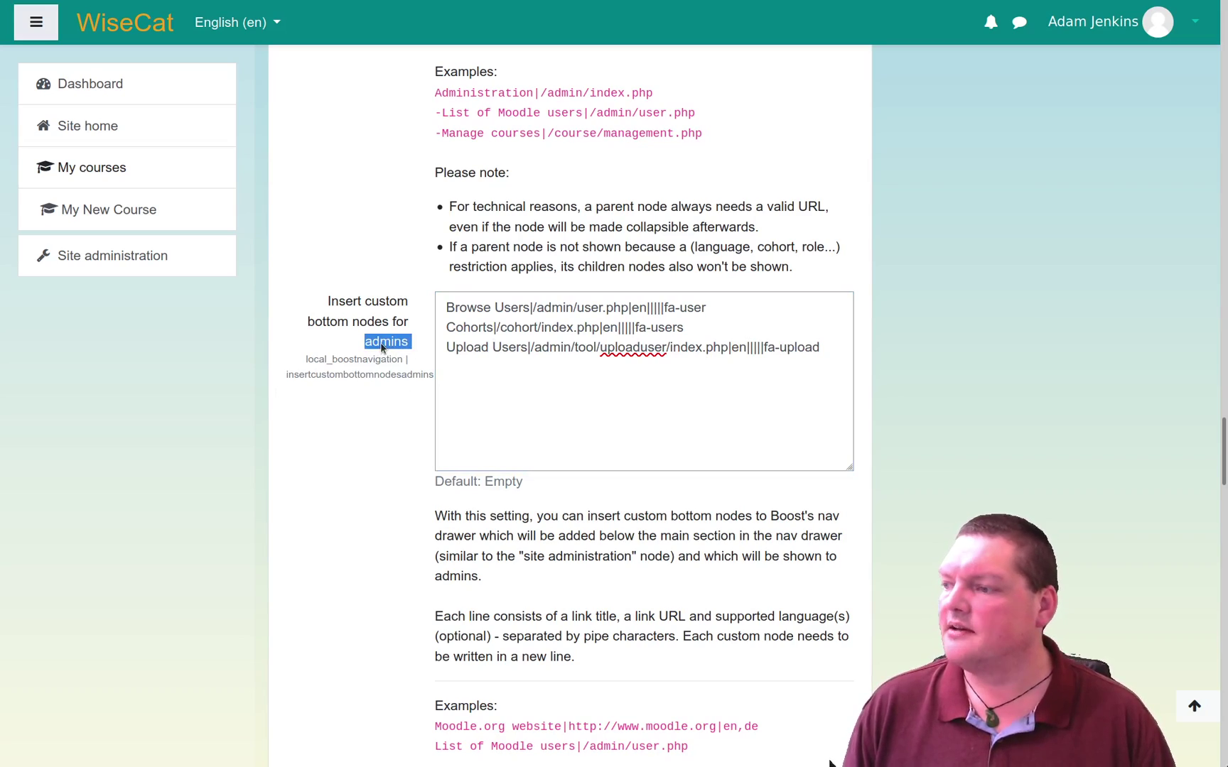
pyautogui.click(359, 446)
pyautogui.scroll(-12, 367, 544)
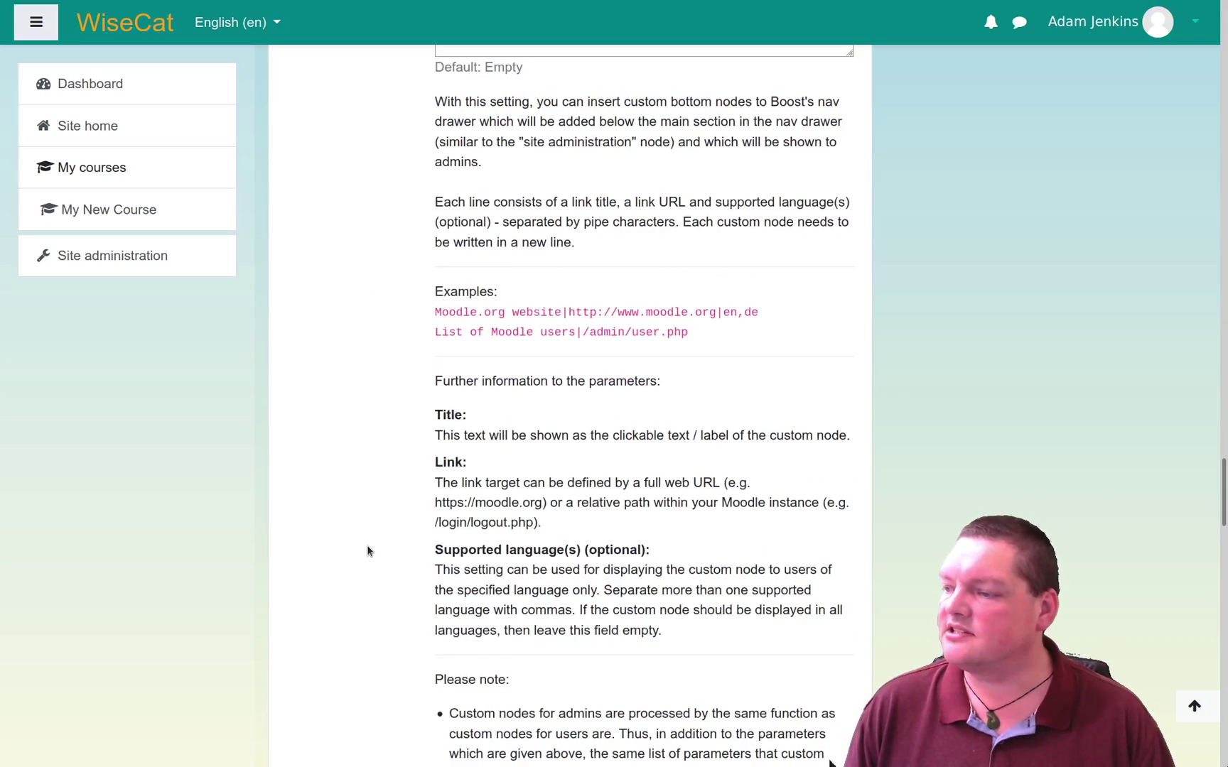
pyautogui.scroll(-20, 367, 555)
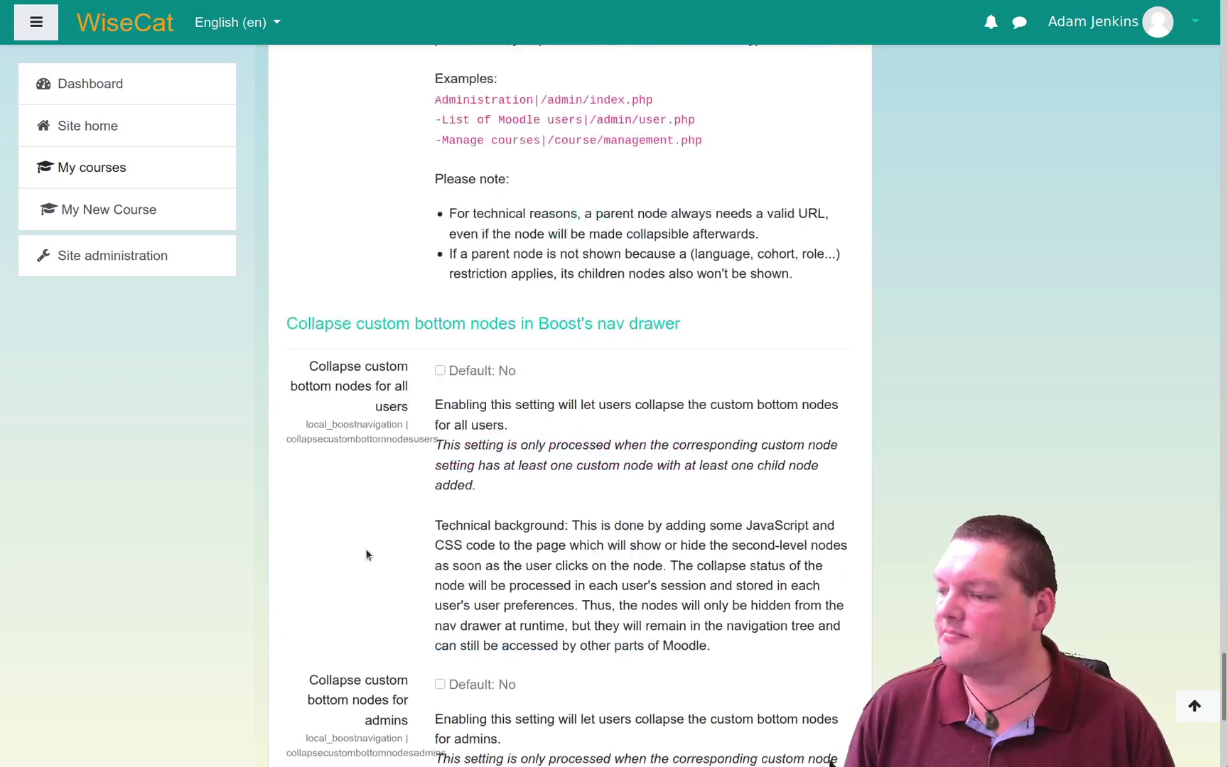
pyautogui.scroll(-1, 367, 553)
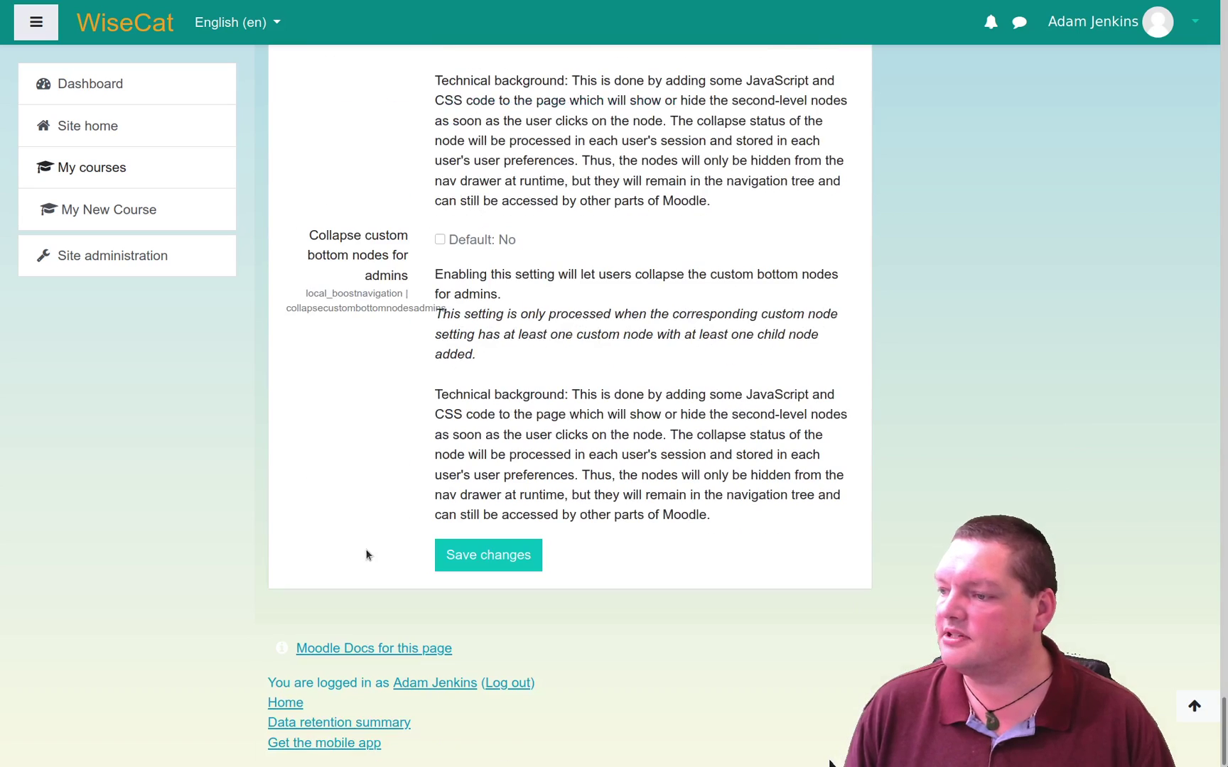
pyautogui.click(453, 558)
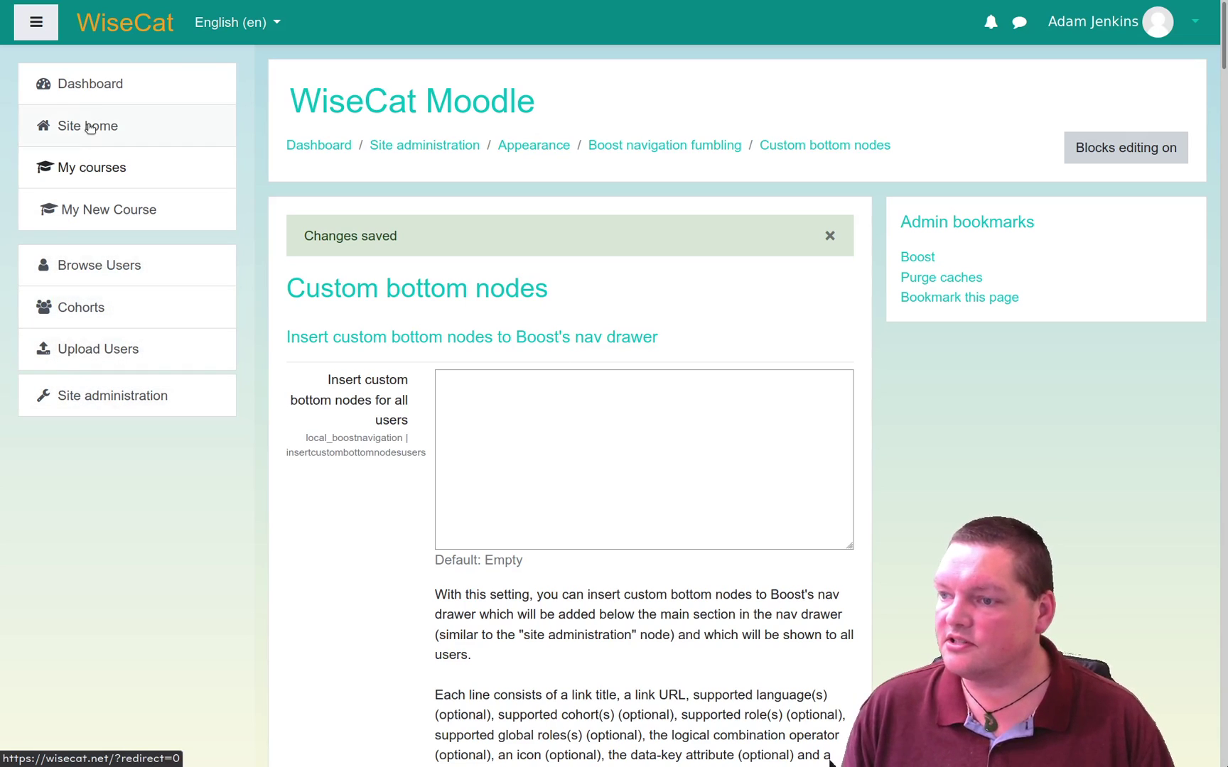
# Visit Dashboard and Site home, then open My New Course's Question Bank page
pyautogui.click(94, 91)
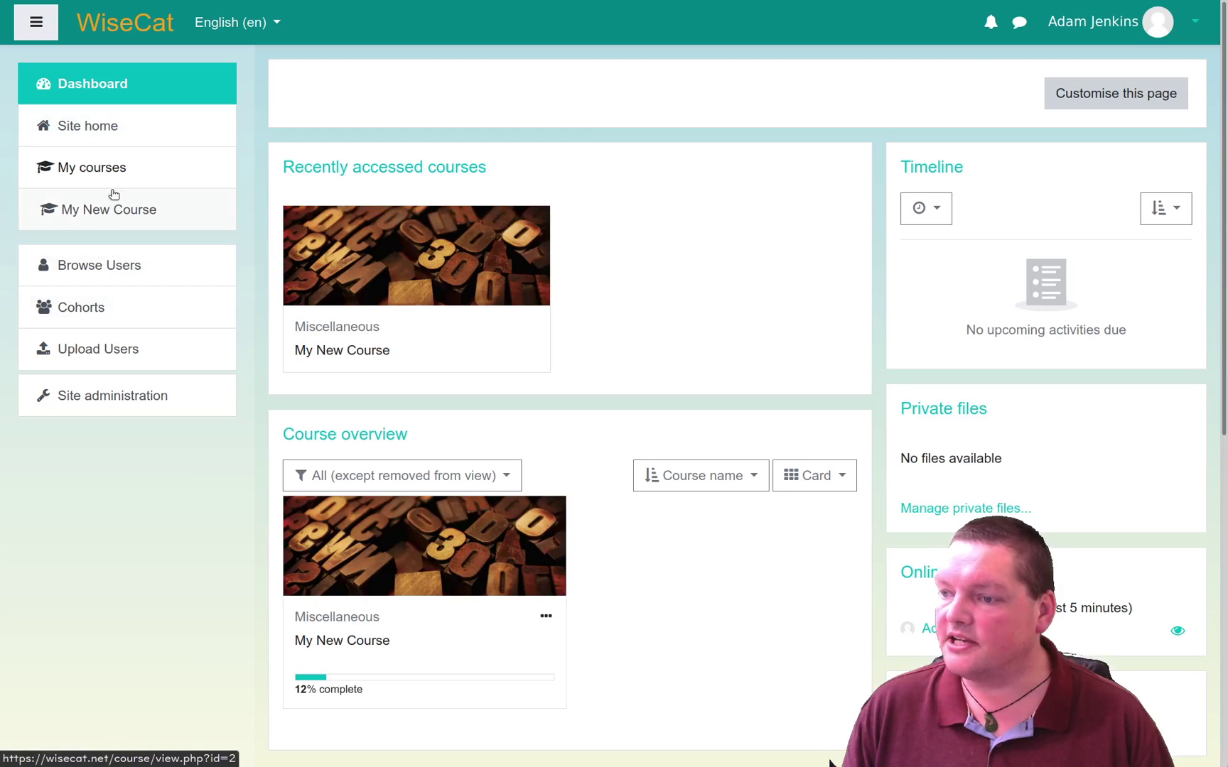
pyautogui.click(100, 126)
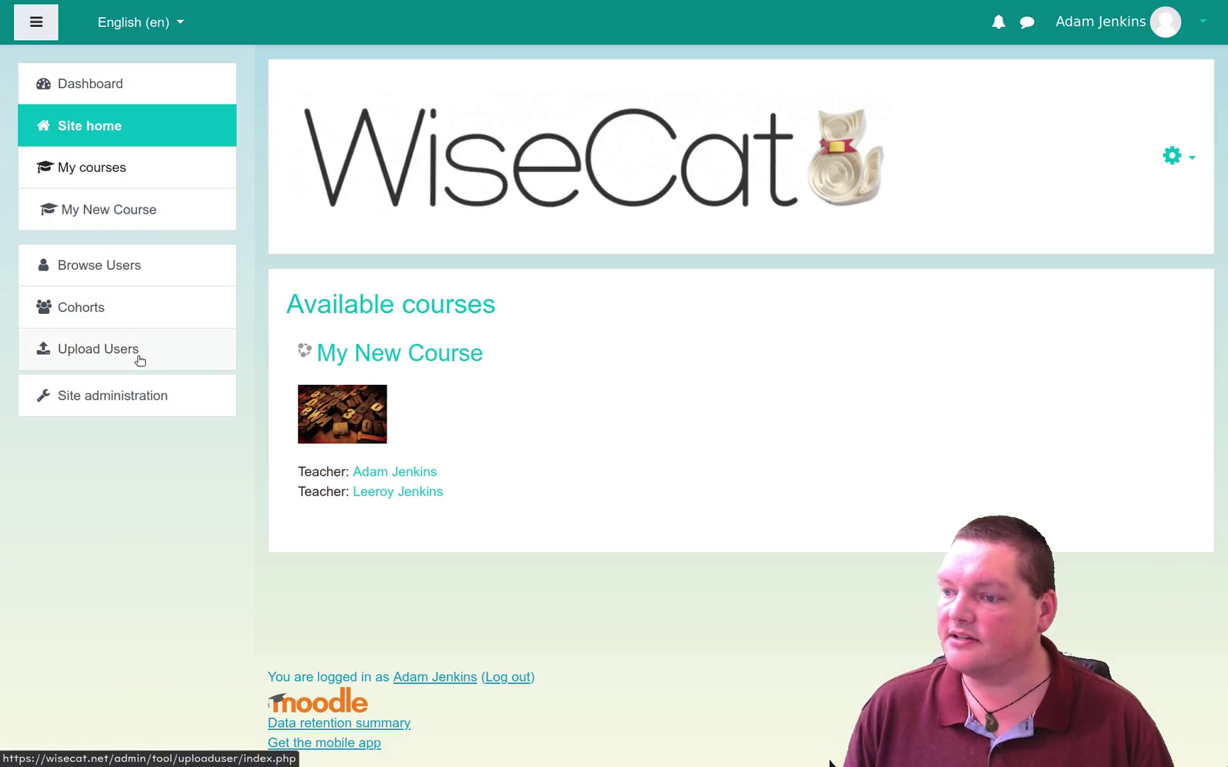
pyautogui.click(106, 85)
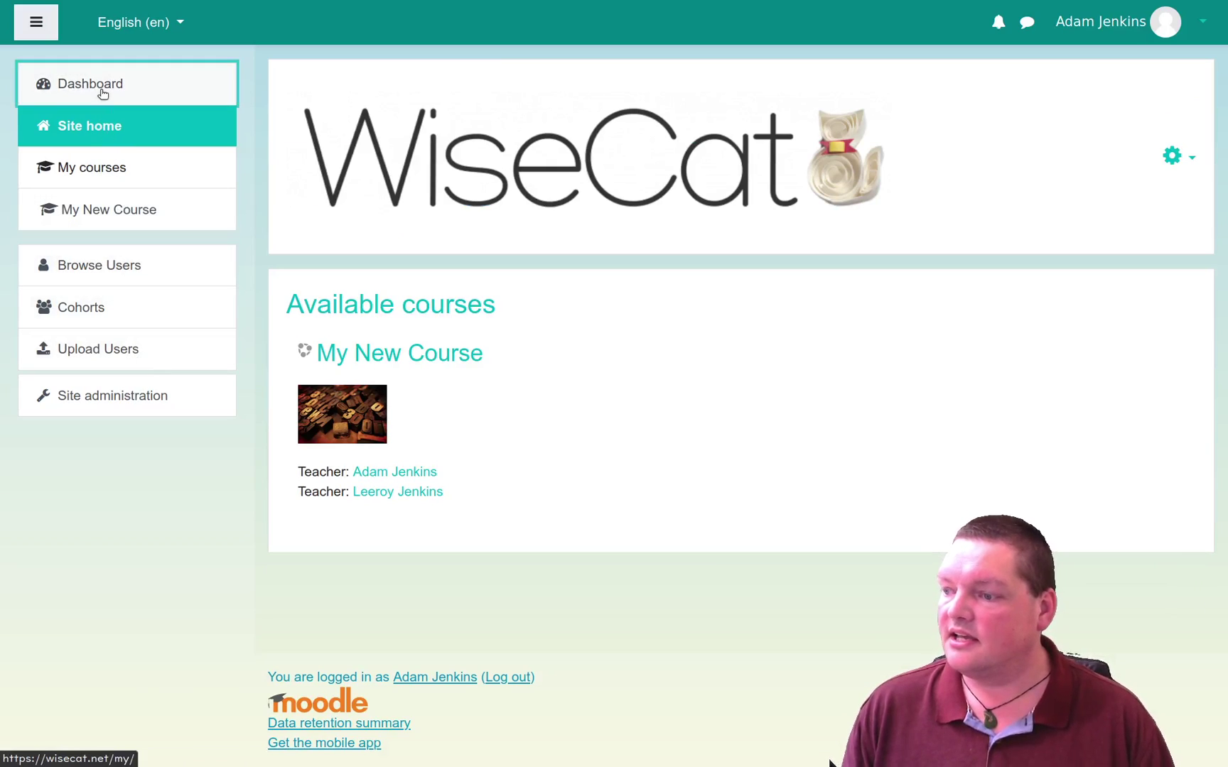
pyautogui.click(427, 260)
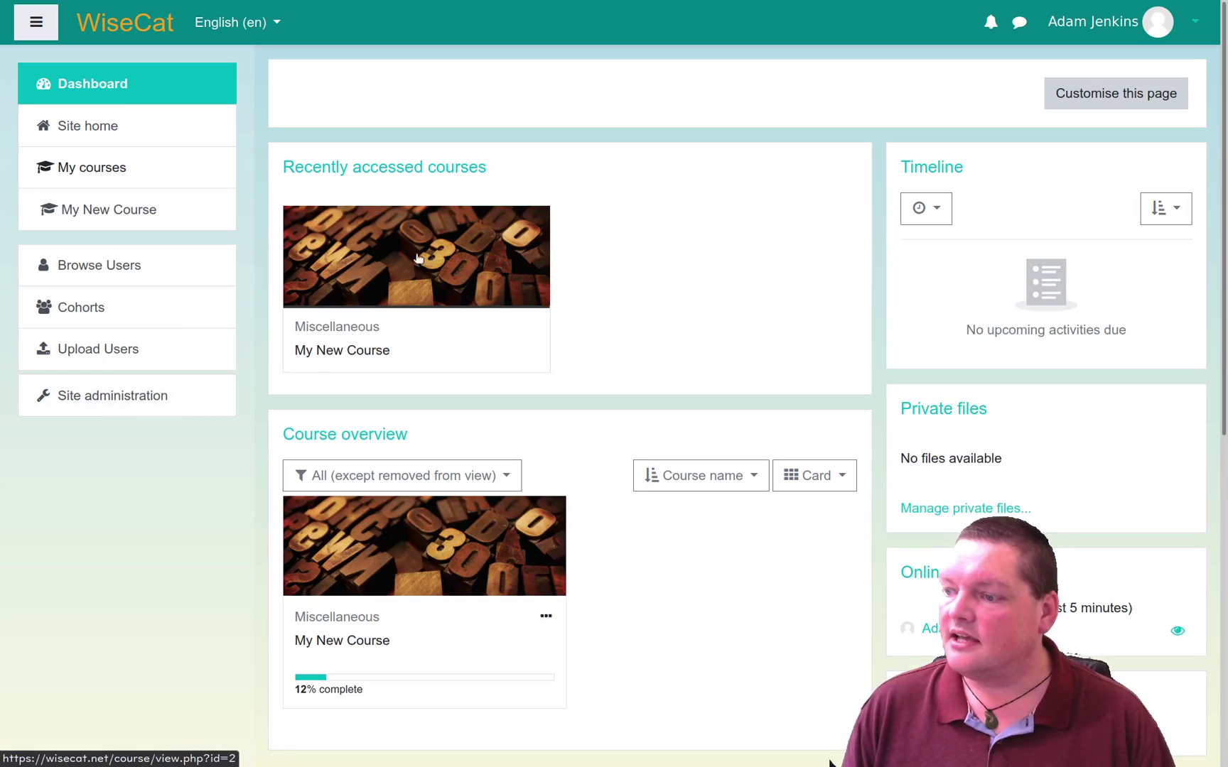
pyautogui.scroll(-1, 142, 611)
pyautogui.scroll(-1, 145, 557)
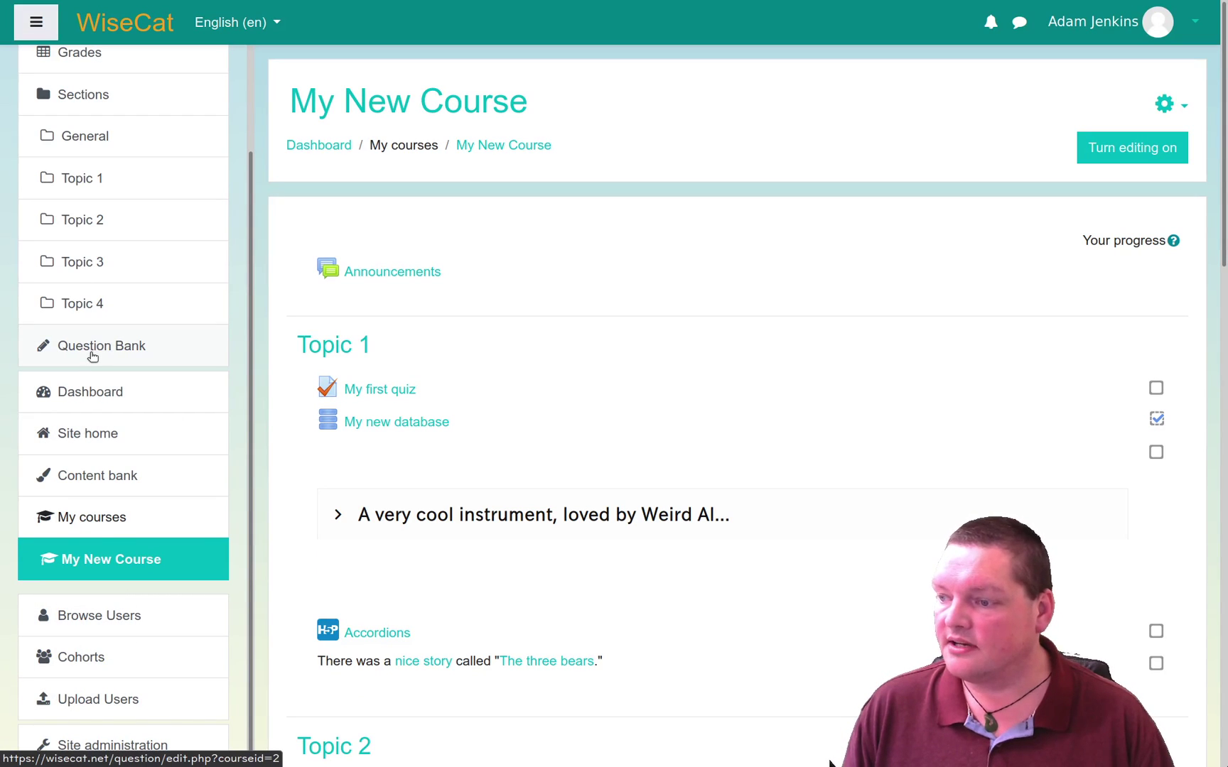
pyautogui.click(399, 424)
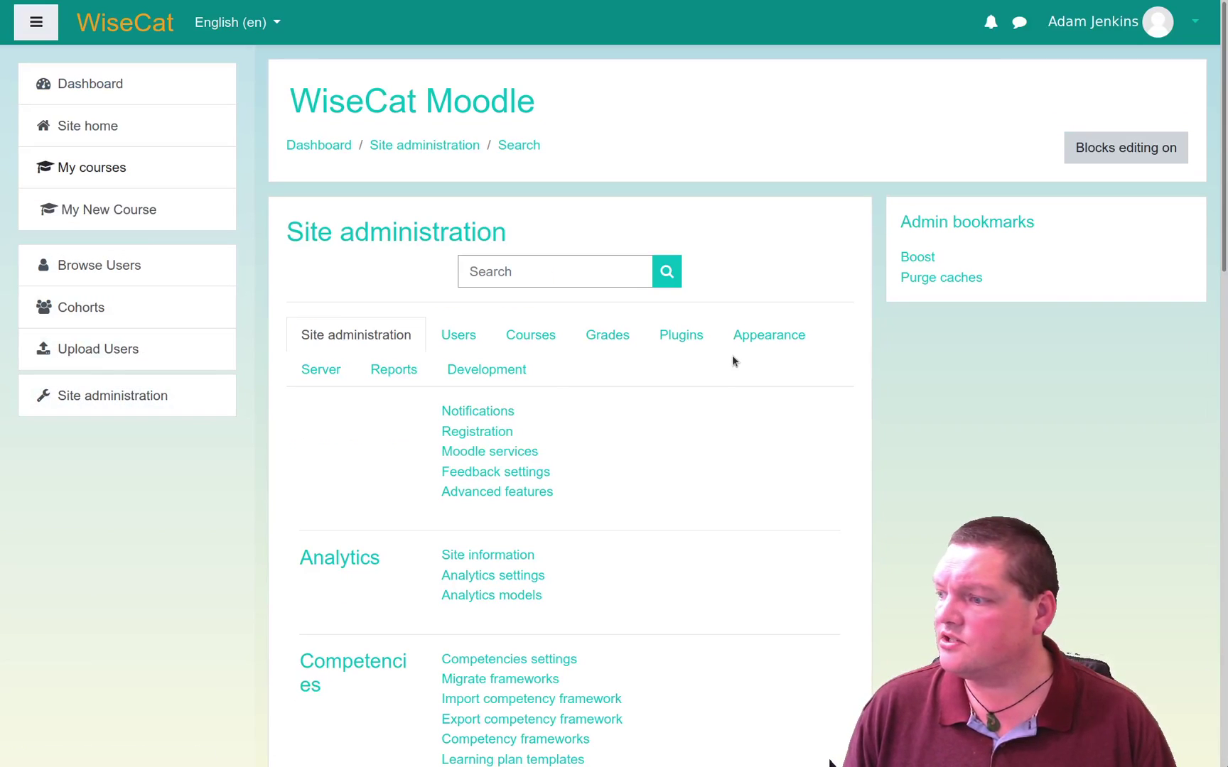
# Uncheck Insert course node 'Sections' in the Course nodes settings and save
pyautogui.click(765, 334)
pyautogui.scroll(-5, 763, 571)
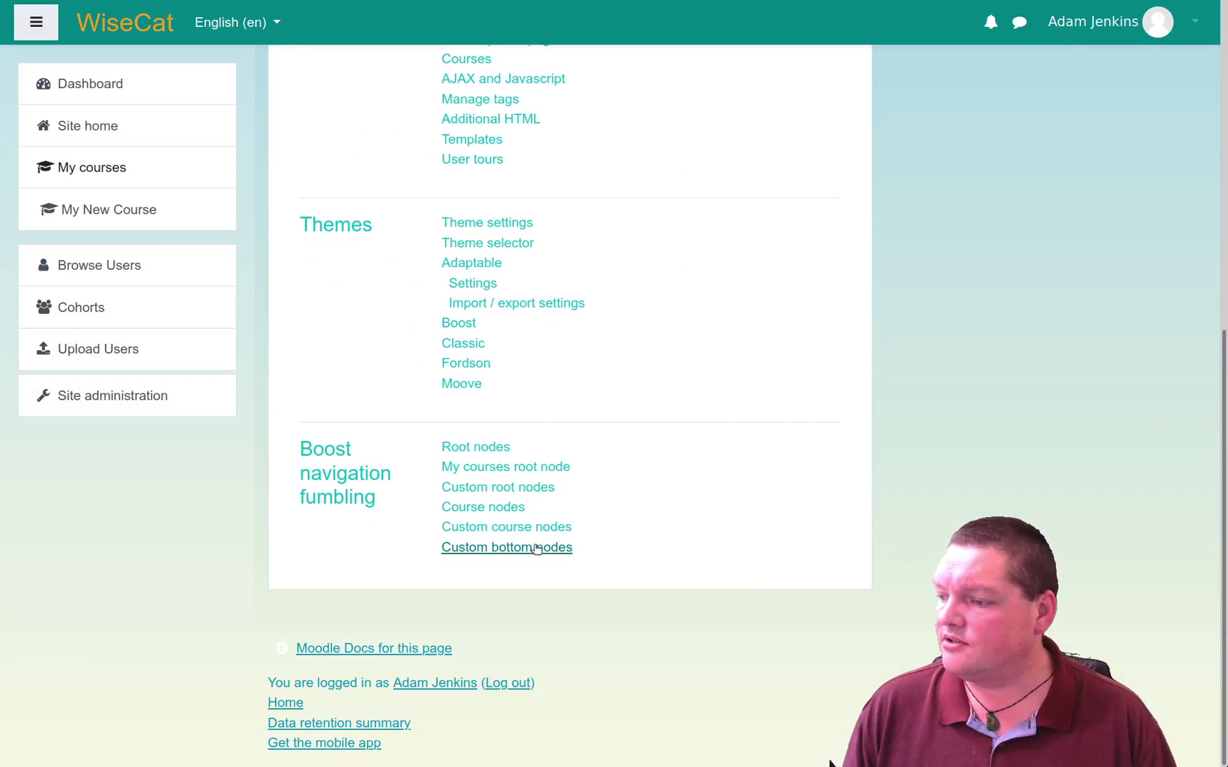
pyautogui.click(480, 507)
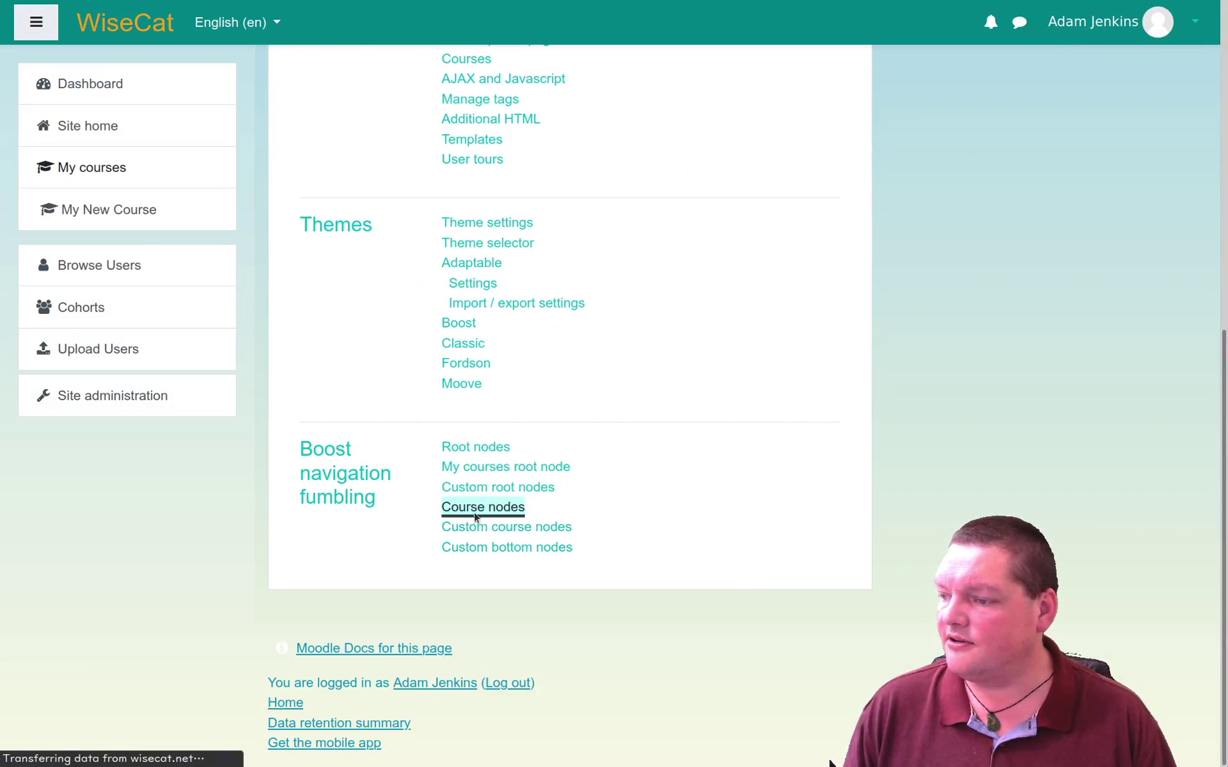
pyautogui.scroll(-10, 347, 516)
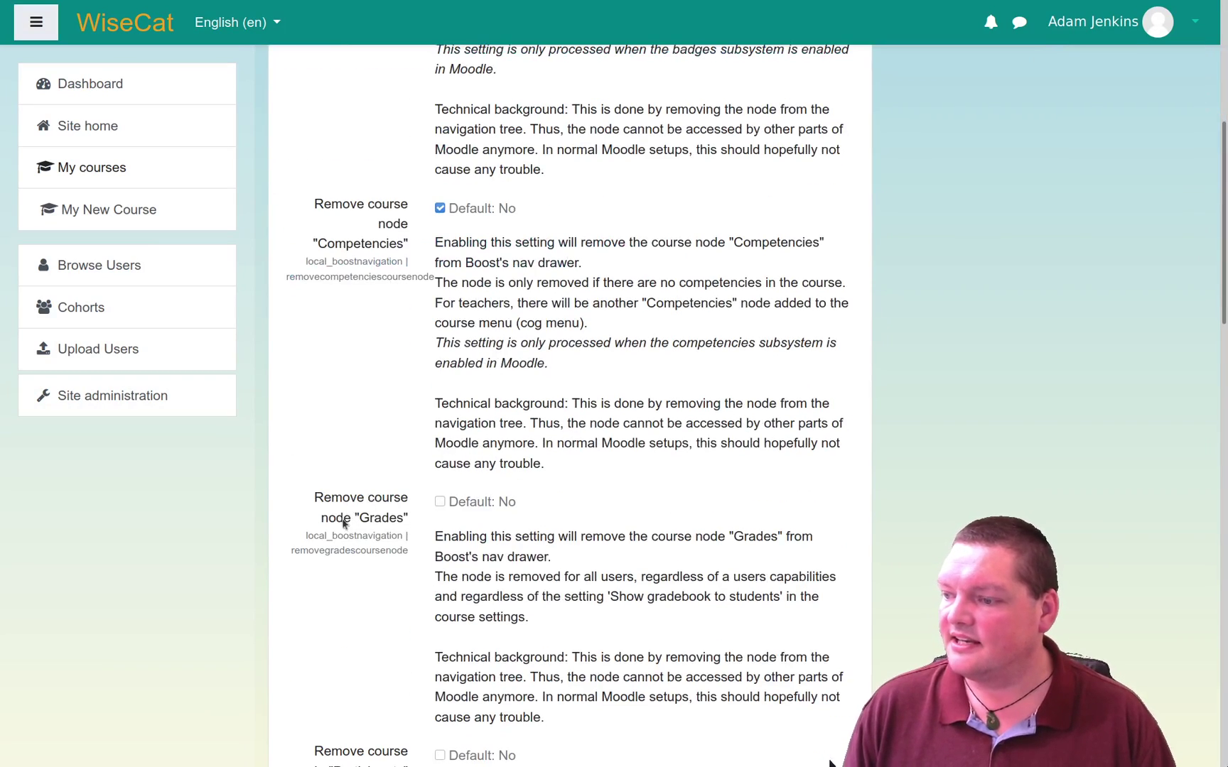
pyautogui.scroll(-4, 342, 504)
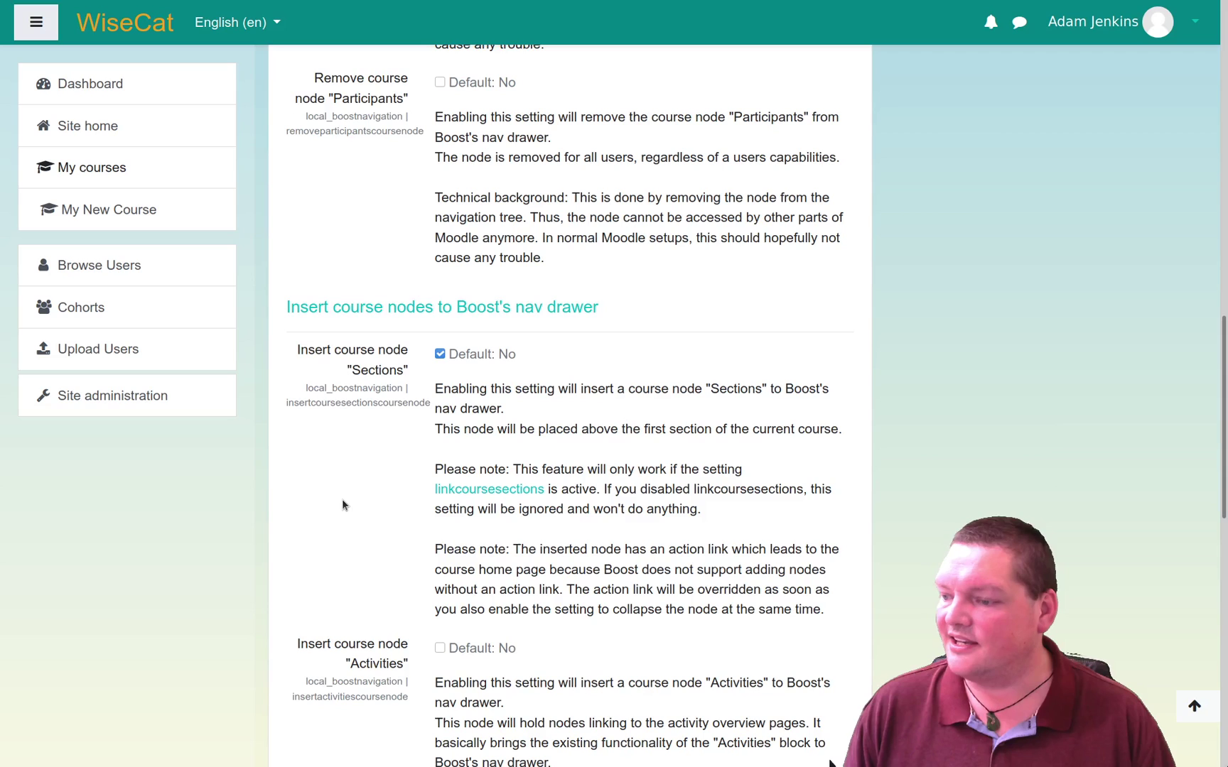
pyautogui.scroll(-1, 346, 495)
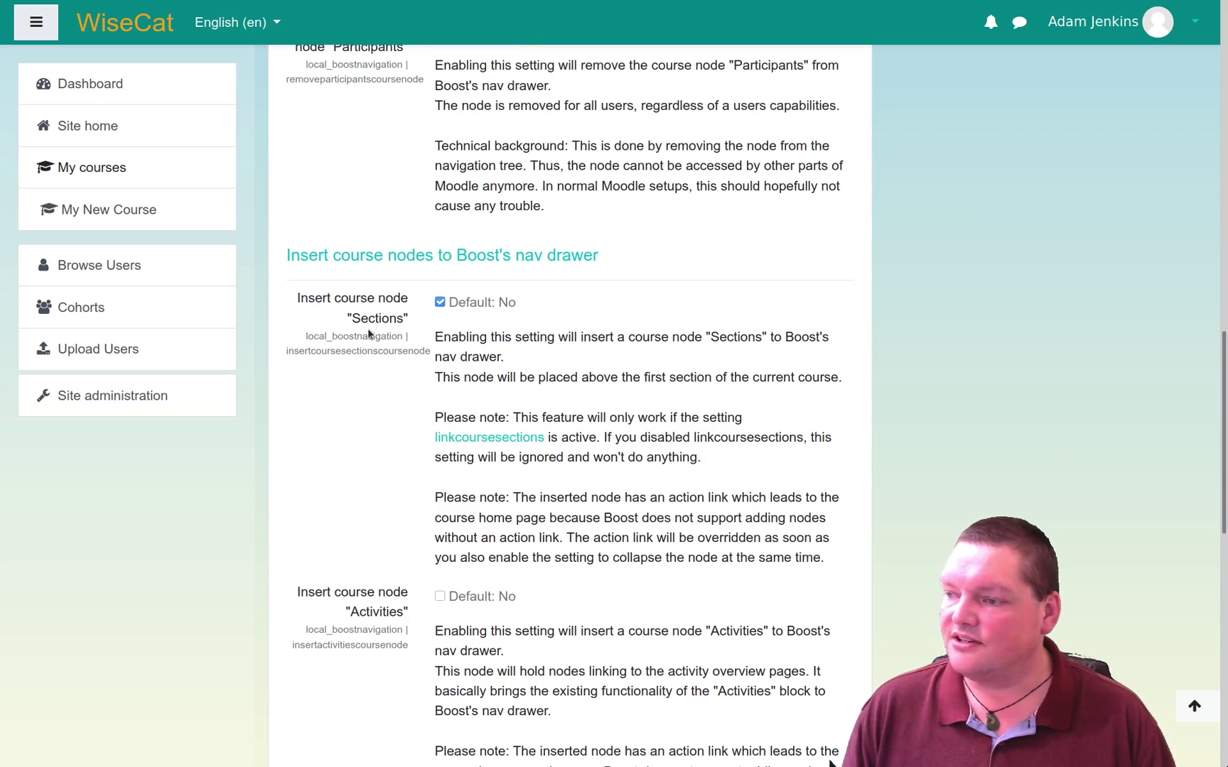
pyautogui.click(440, 302)
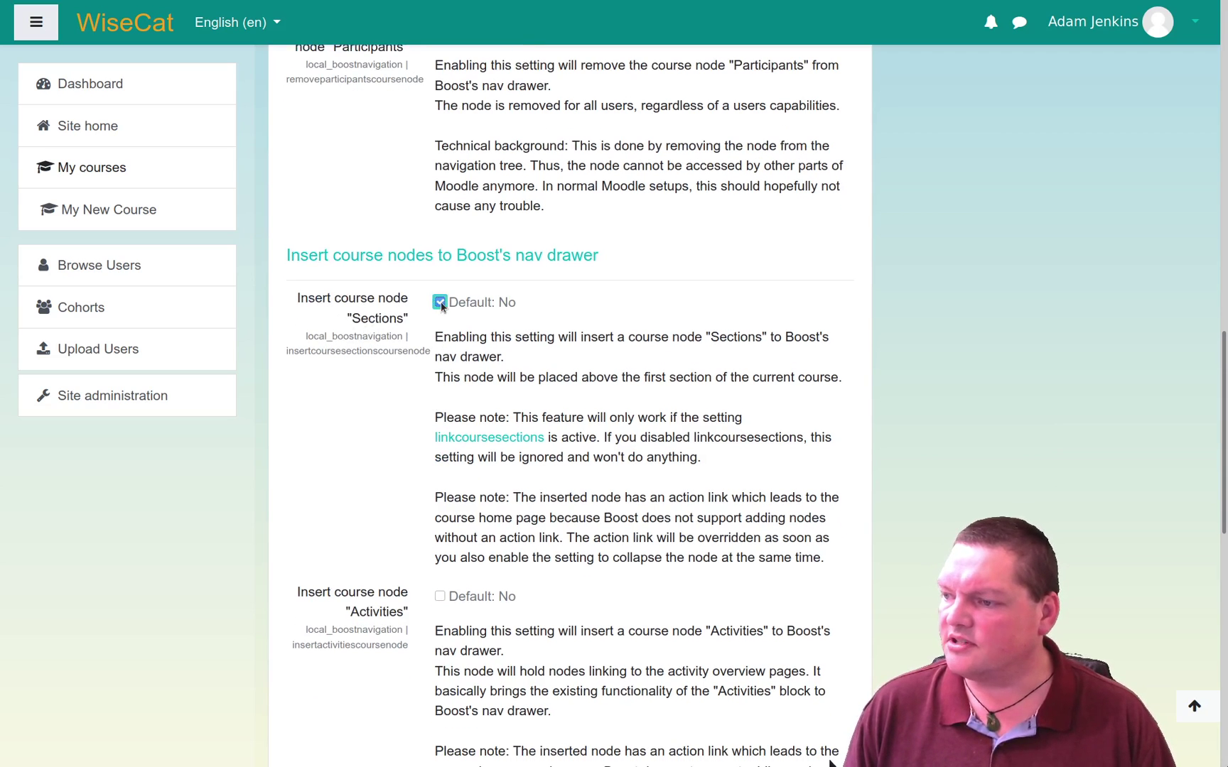
pyautogui.scroll(-1, 333, 492)
pyautogui.scroll(-7, 334, 496)
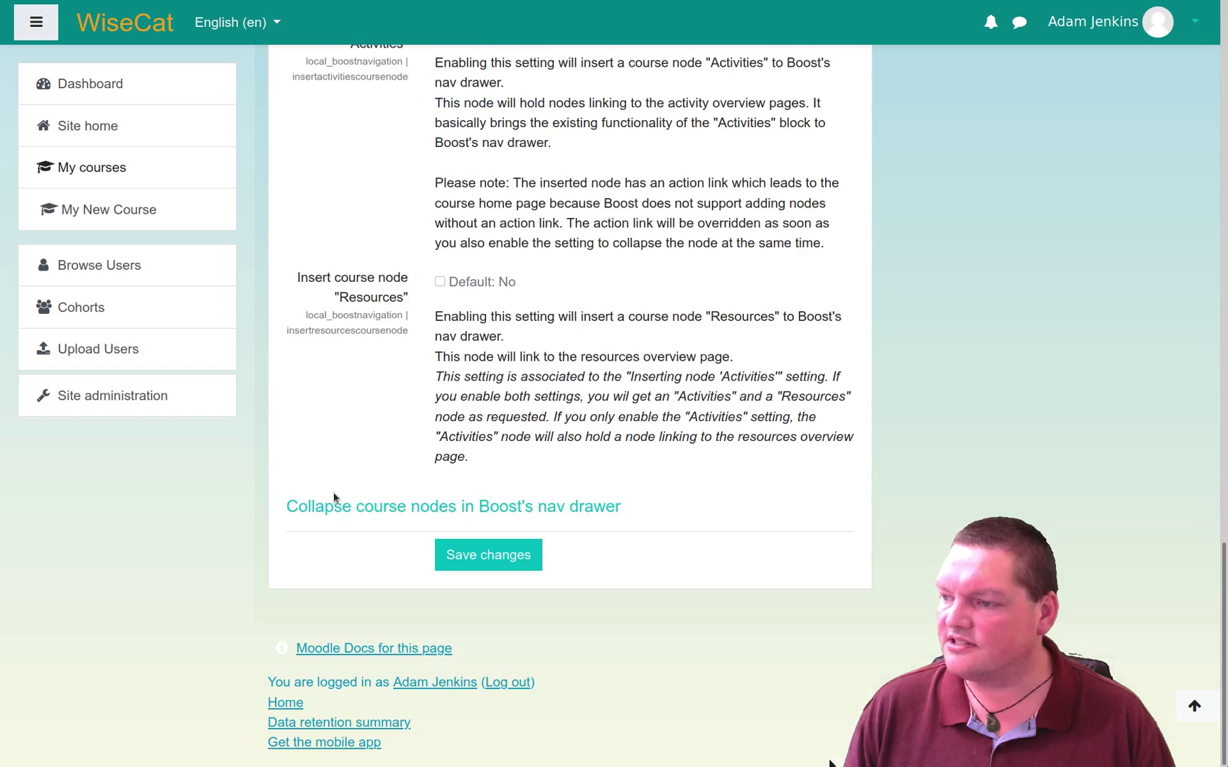
pyautogui.click(466, 558)
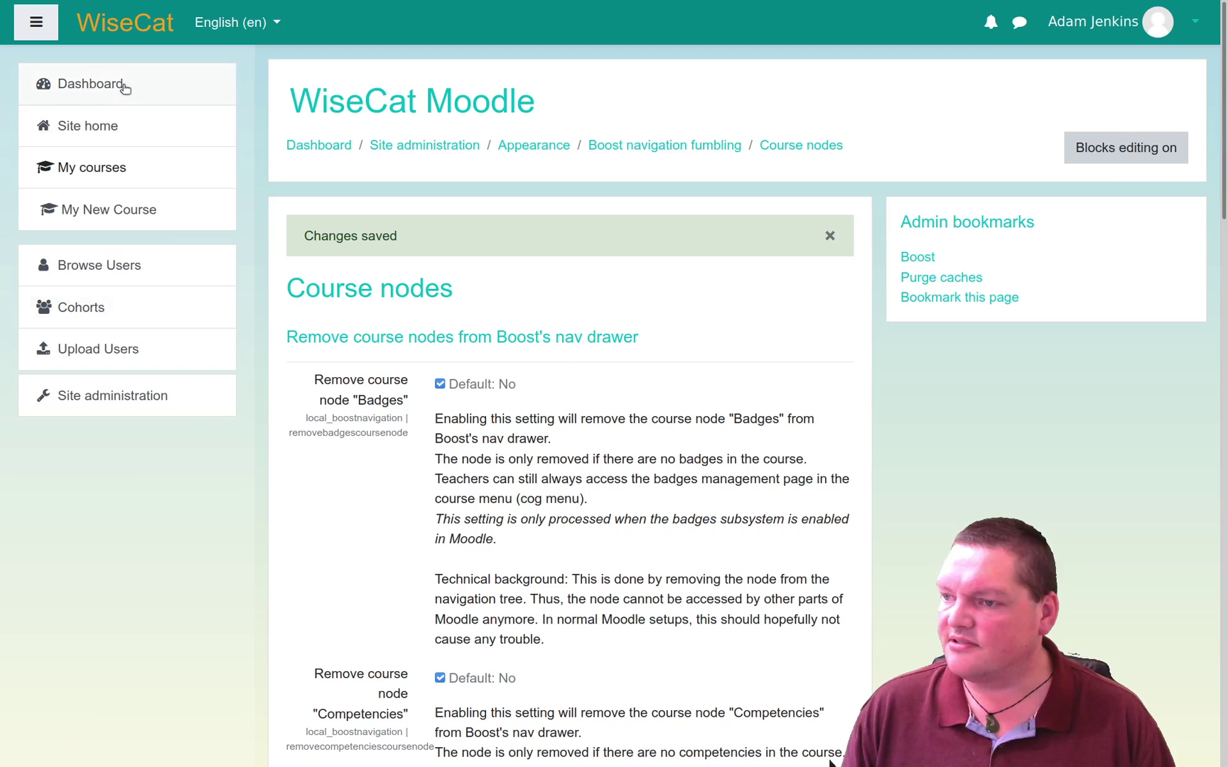
# From the Dashboard, open My New Course and jump to its General section
pyautogui.click(124, 85)
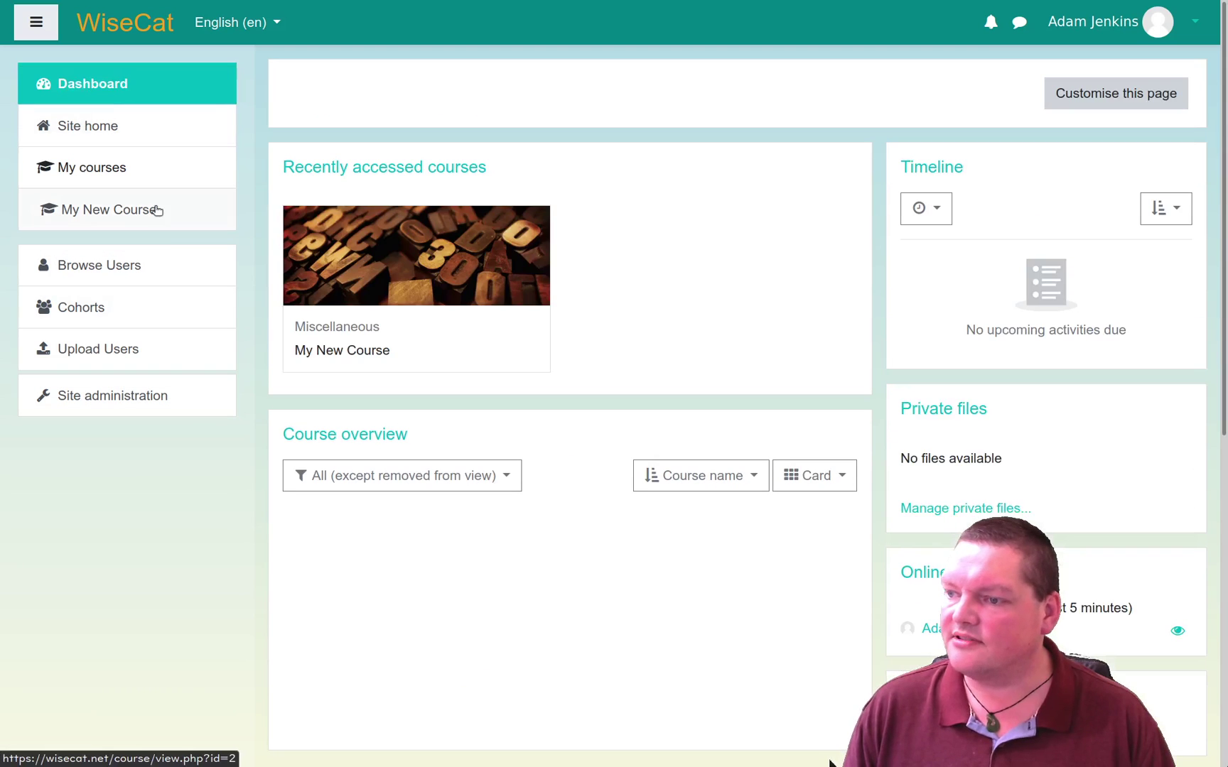
pyautogui.click(377, 260)
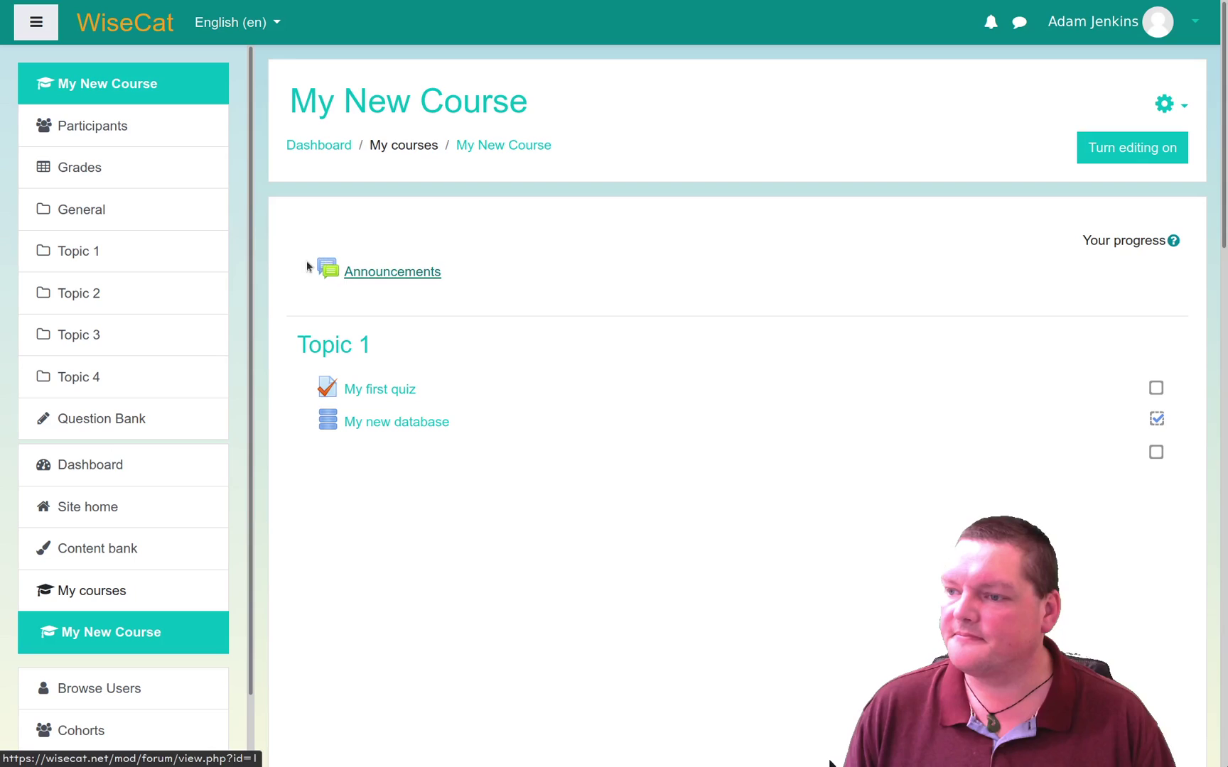
pyautogui.click(92, 208)
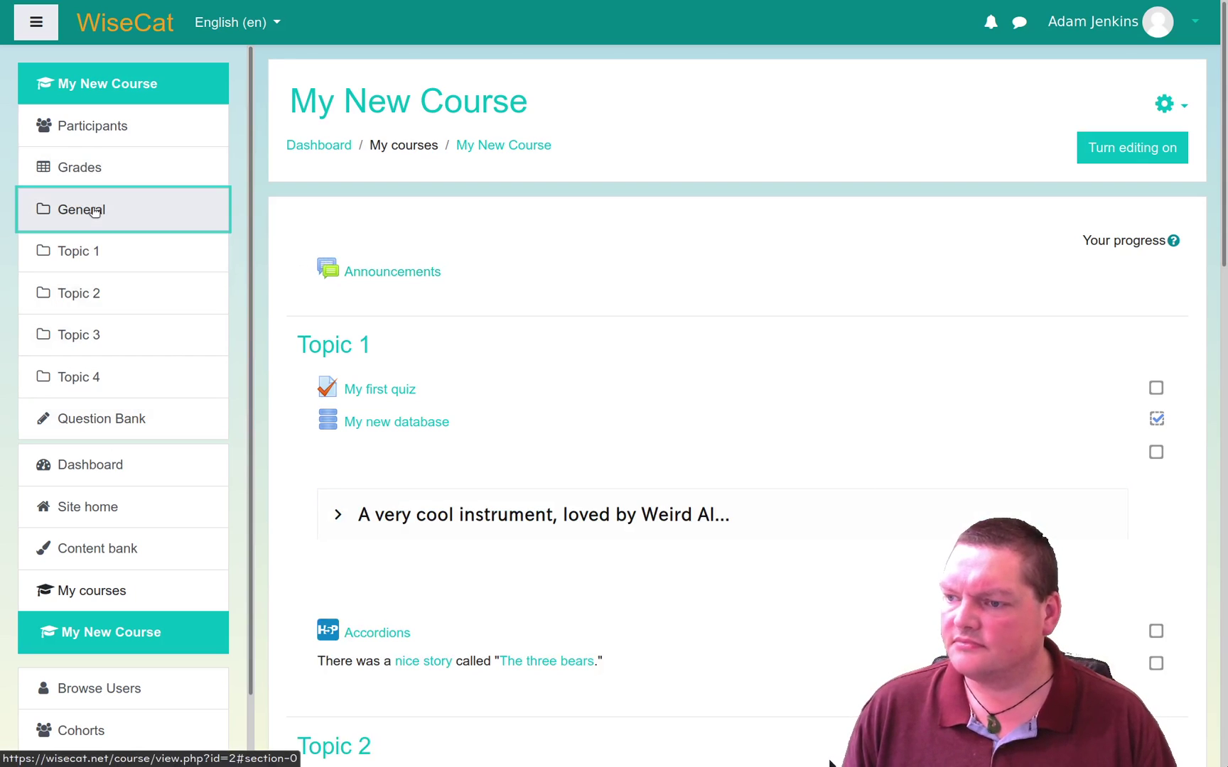